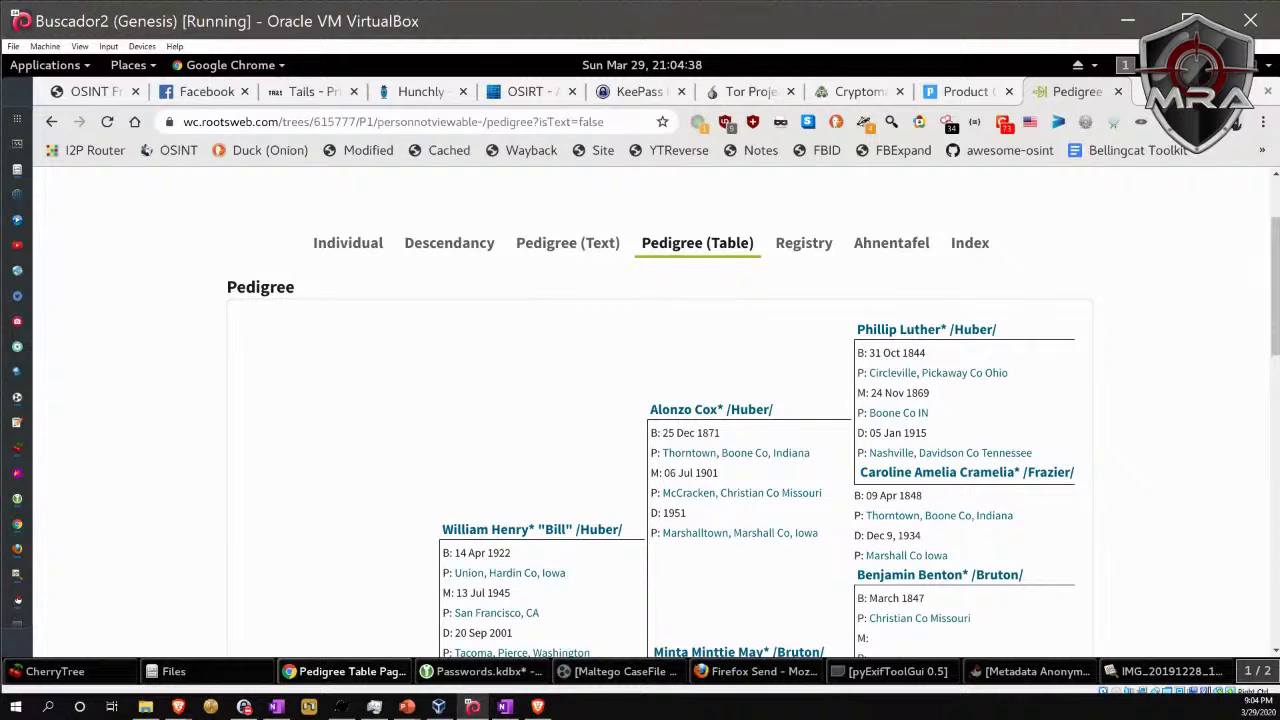
# Open the bizapedia.com website in the current browser tab.
pyautogui.click(316, 123)
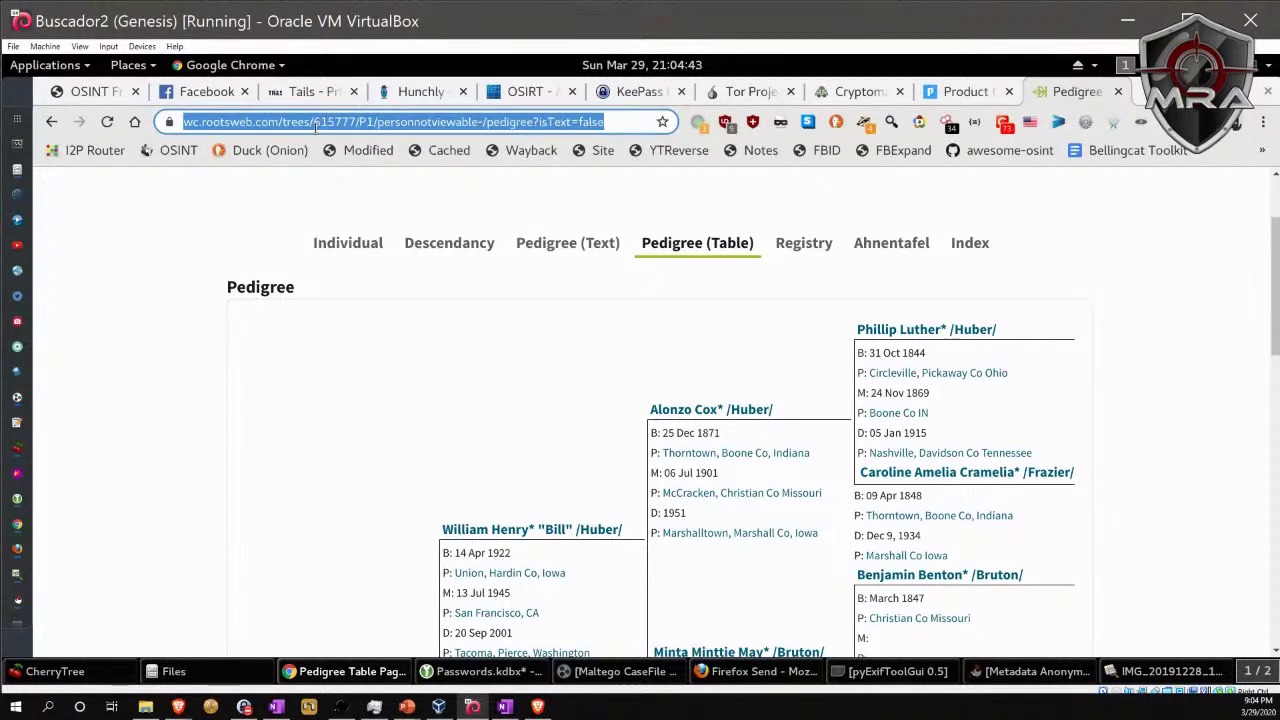
pyautogui.write('biza')
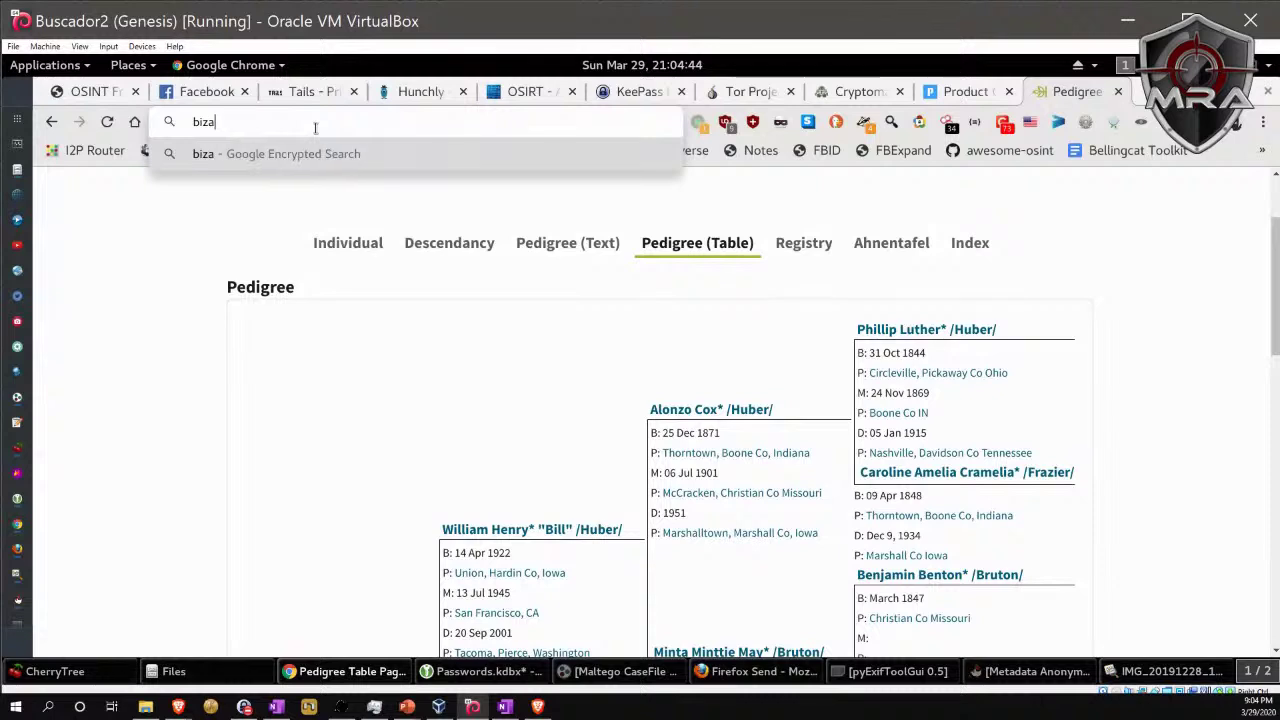
pyautogui.write('p')
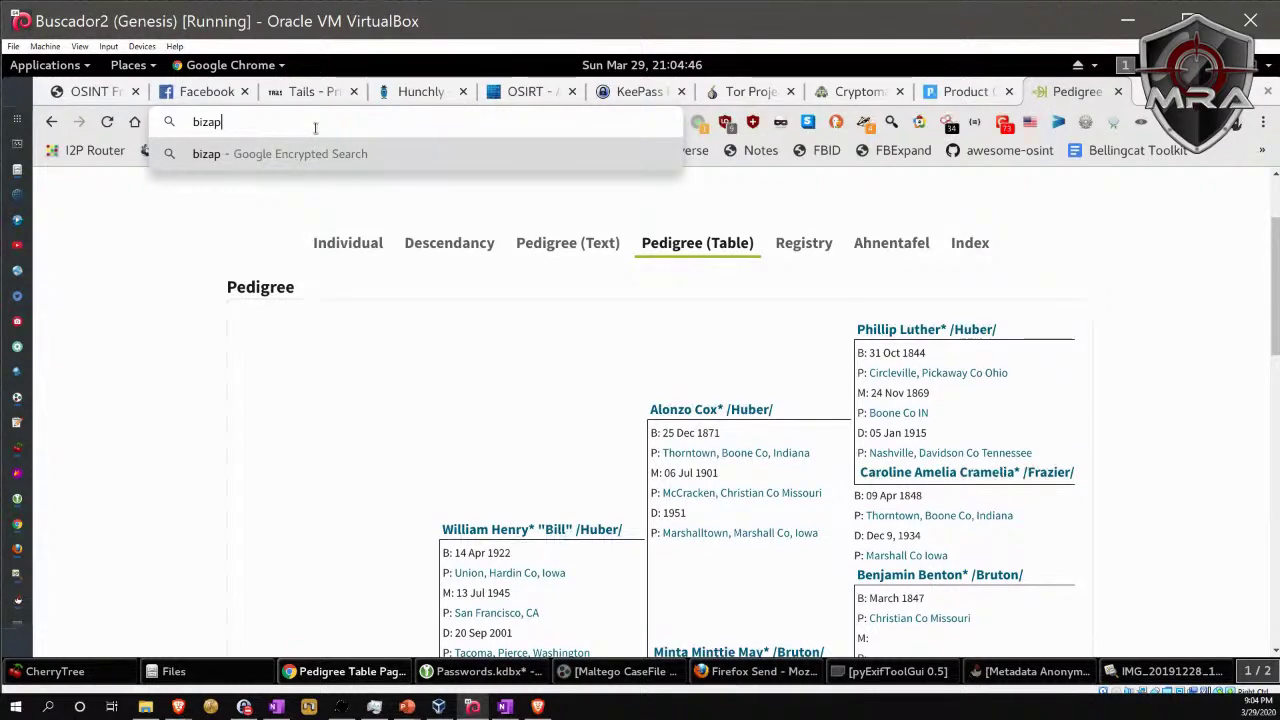
pyautogui.write('edia.com')
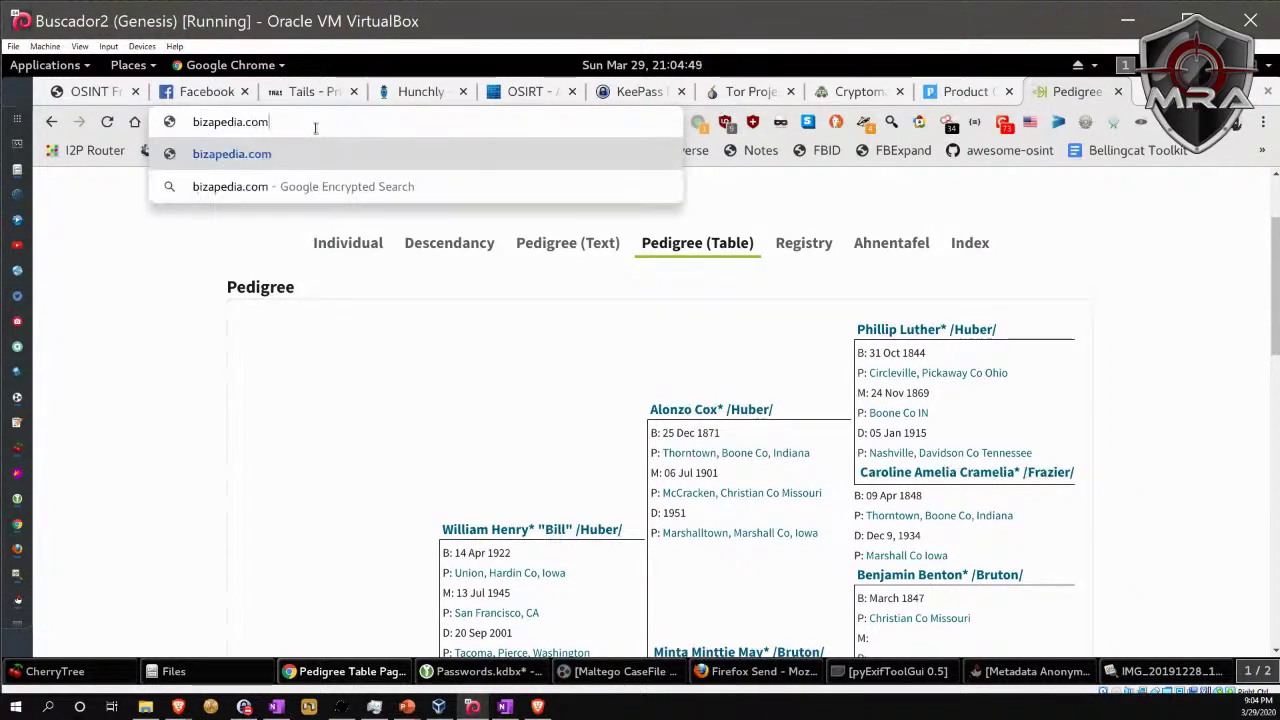
pyautogui.press('Return')
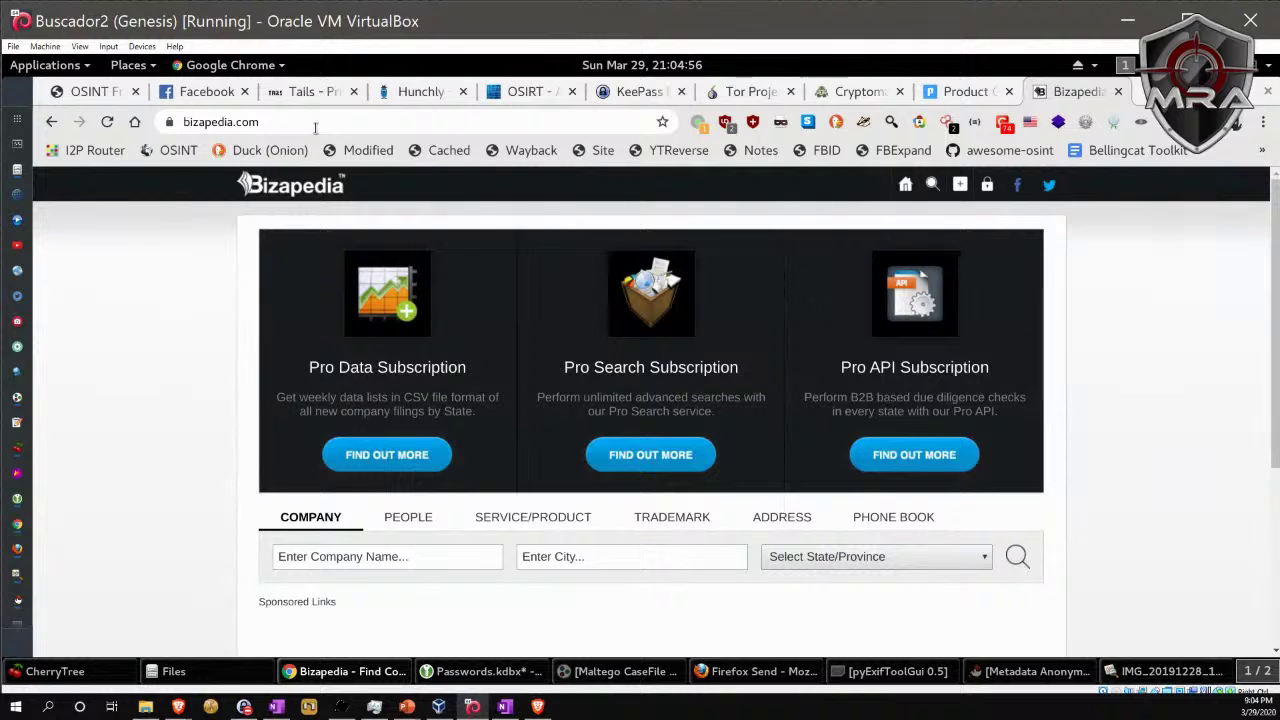
pyautogui.click(298, 120)
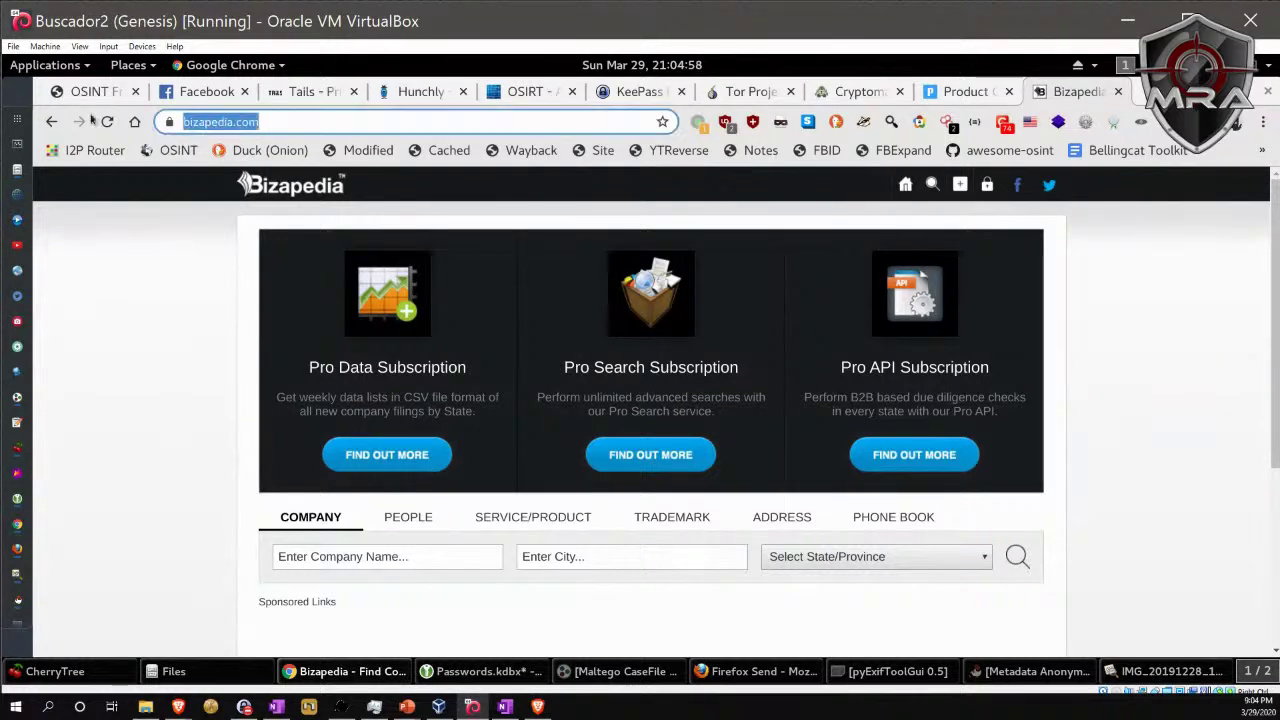
pyautogui.write('n')
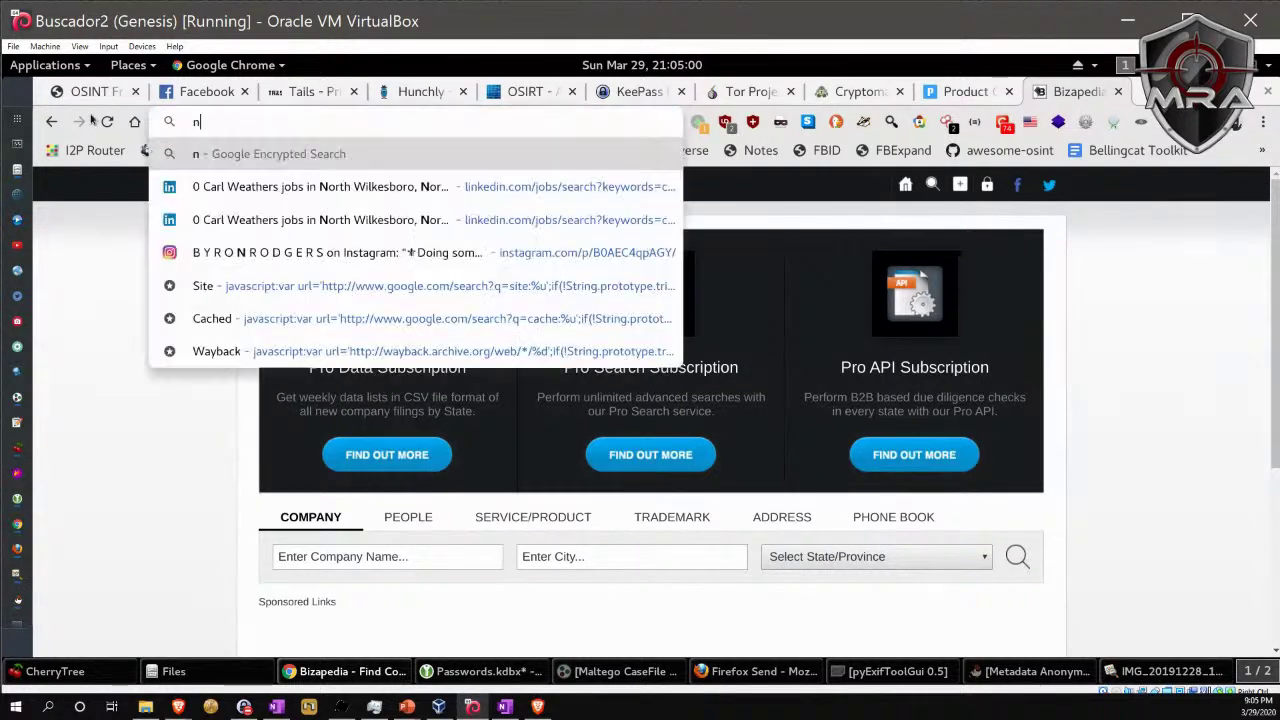
pyautogui.press('BackSpace')
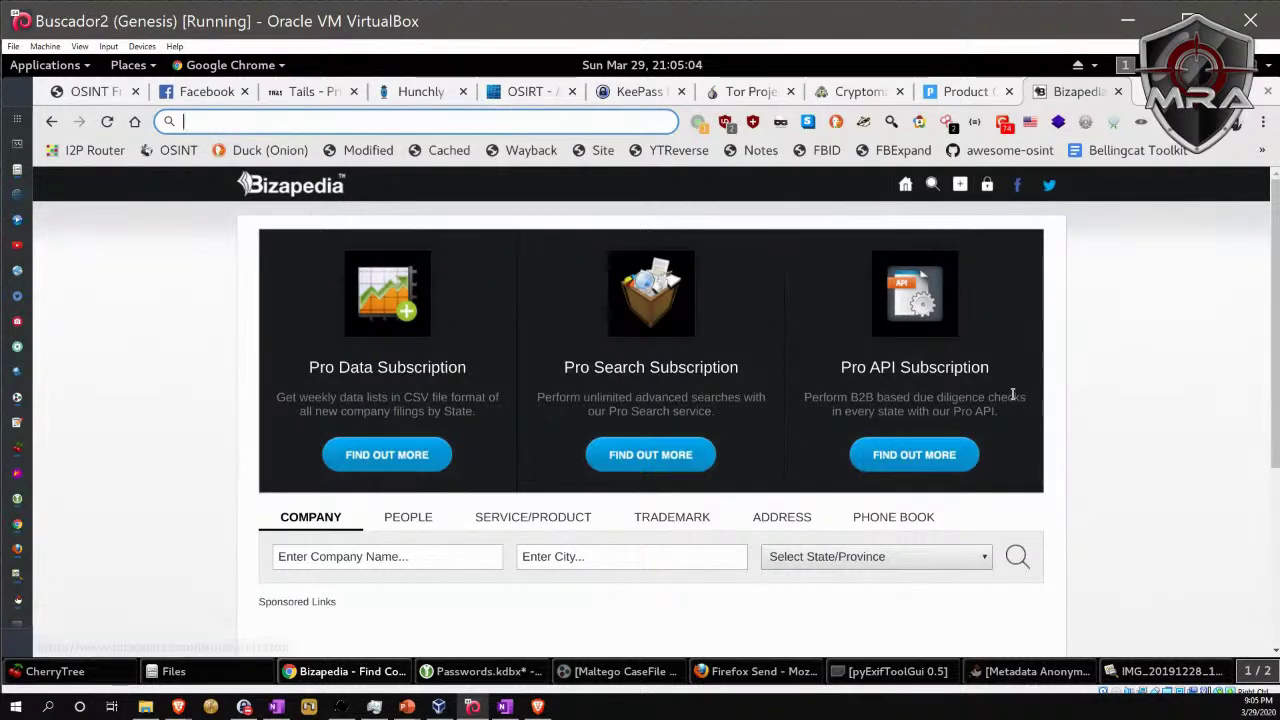
# Enter "Mining RidgeArmory" as the company name in Bizapedia's company search.
pyautogui.scroll(-2, 1005, 394)
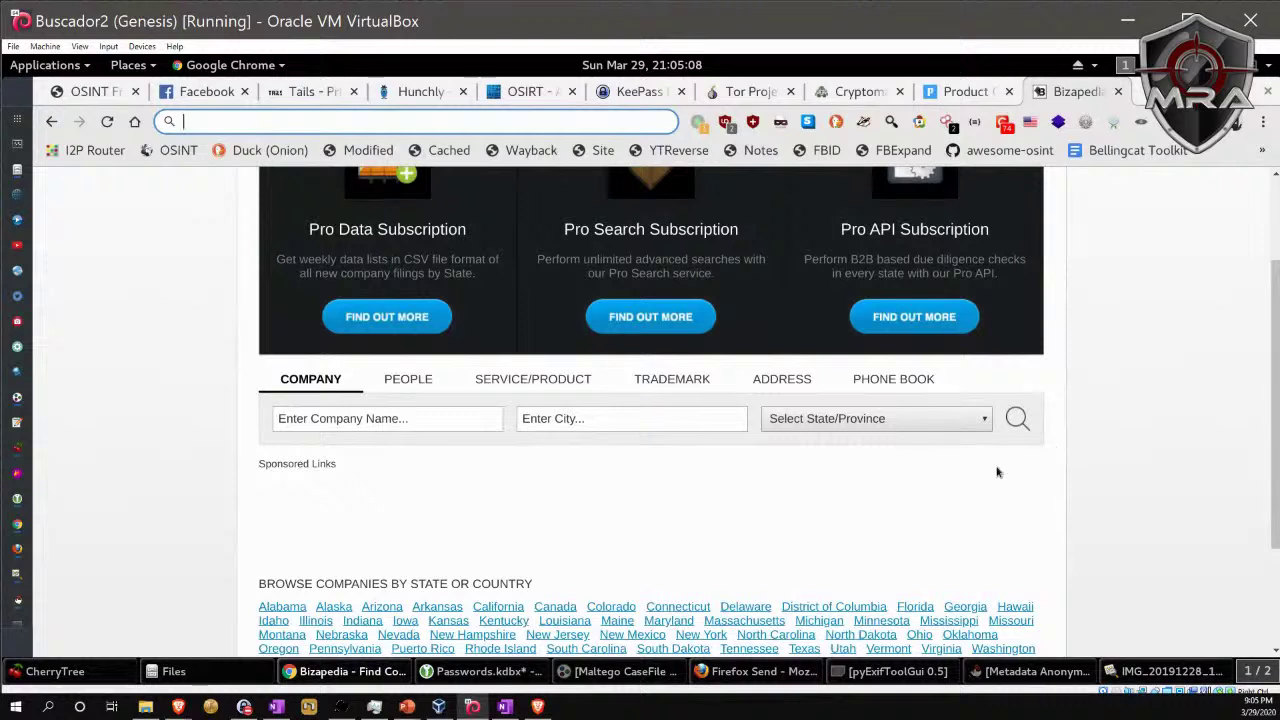
pyautogui.scroll(1, 940, 480)
pyautogui.click(337, 463)
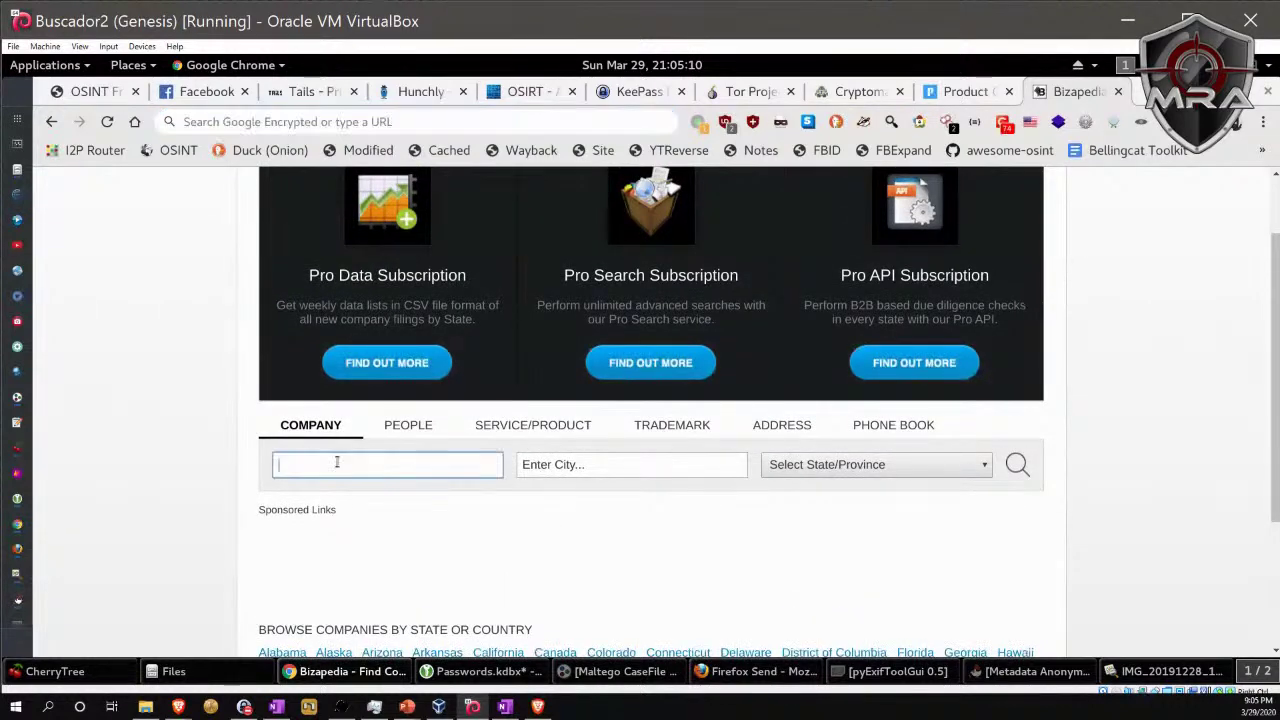
pyautogui.write('Mining RidgeArmory')
pyautogui.press('Tab')
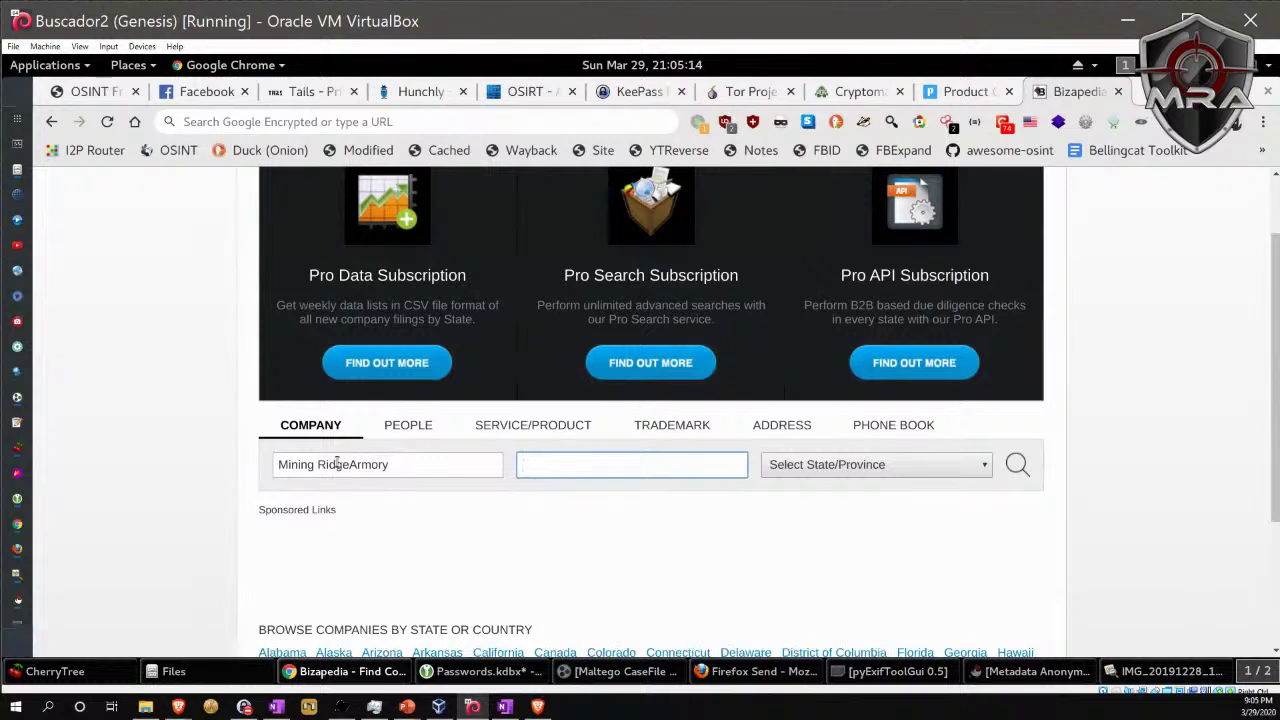
# Limit the company search to North Carolina, run it and review the results.
pyautogui.click(891, 466)
pyautogui.scroll(-1, 834, 346)
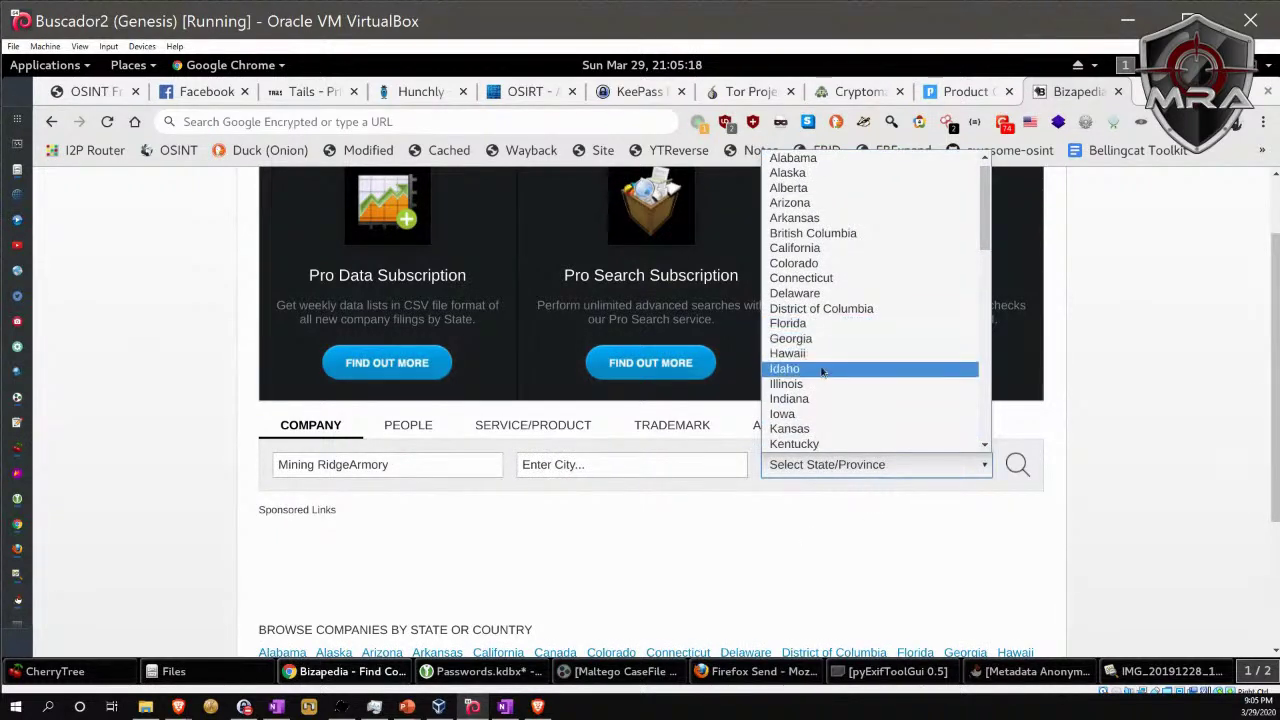
pyautogui.scroll(-5, 838, 366)
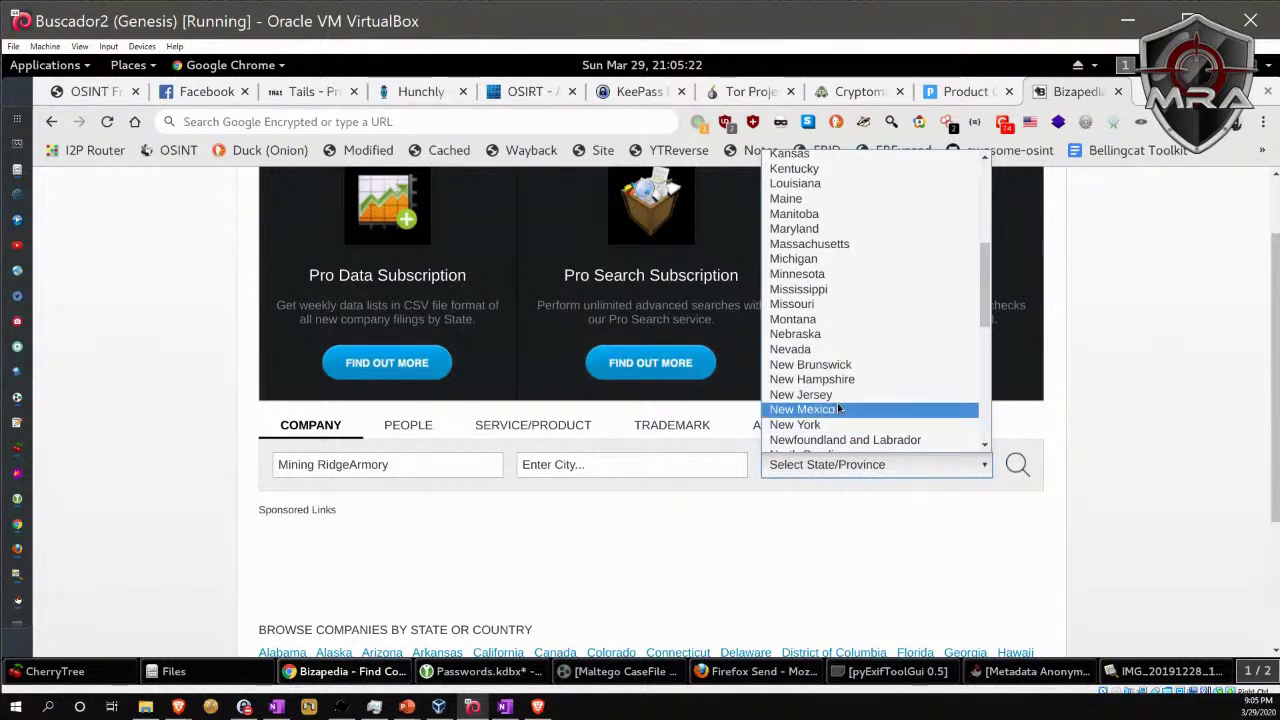
pyautogui.scroll(-1, 840, 409)
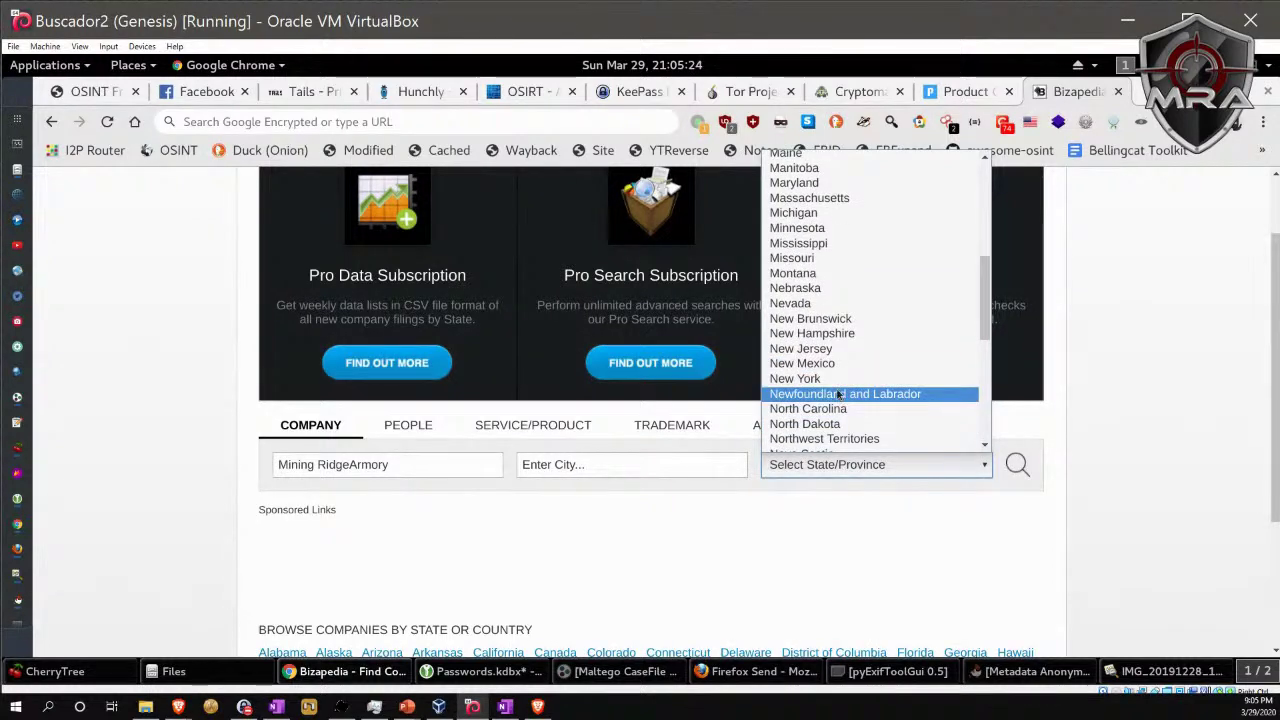
pyautogui.click(835, 409)
pyautogui.click(1016, 464)
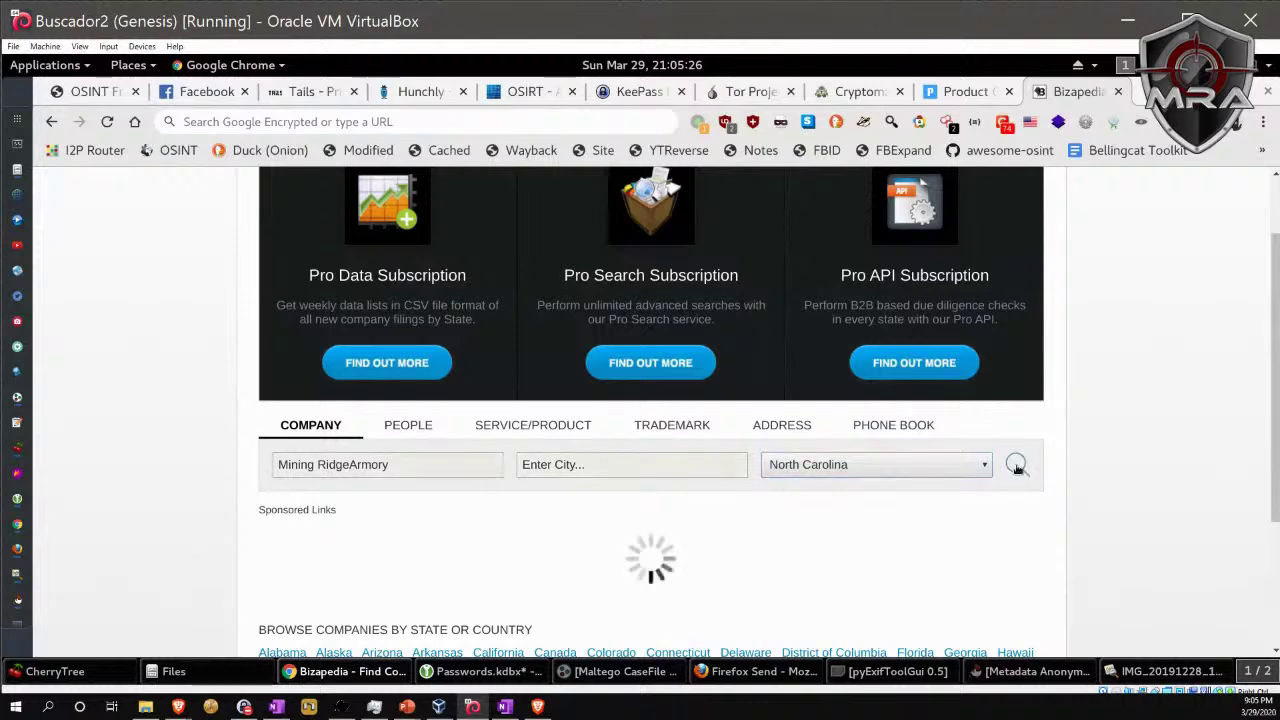
pyautogui.scroll(-2, 500, 455)
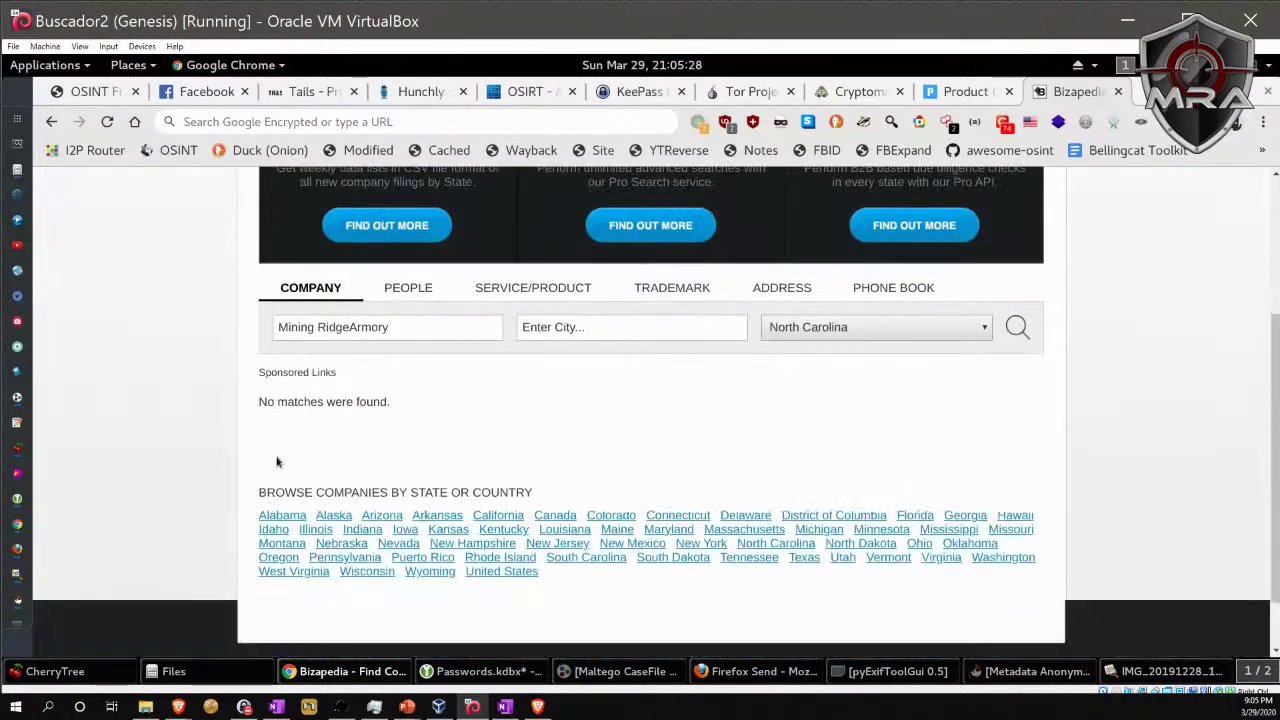
pyautogui.scroll(2, 584, 392)
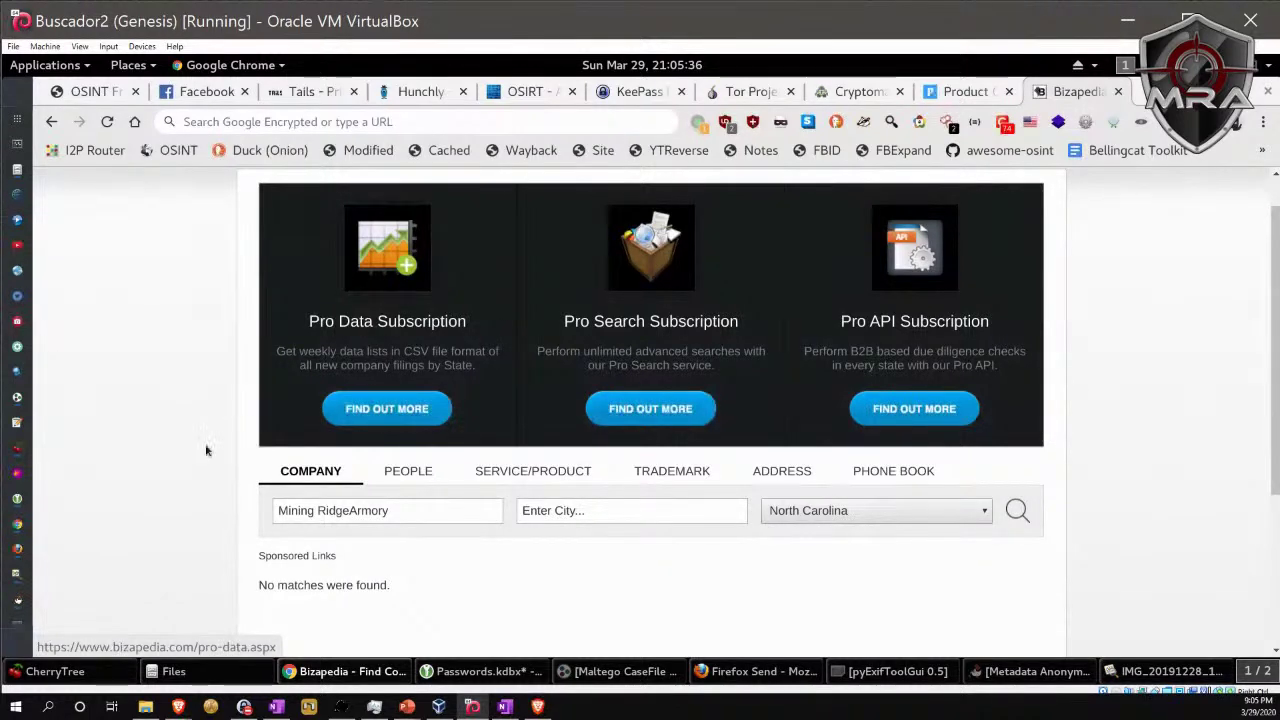
# Open the Better Business Bureau site at bbb.org and view its business search form.
pyautogui.click(320, 121)
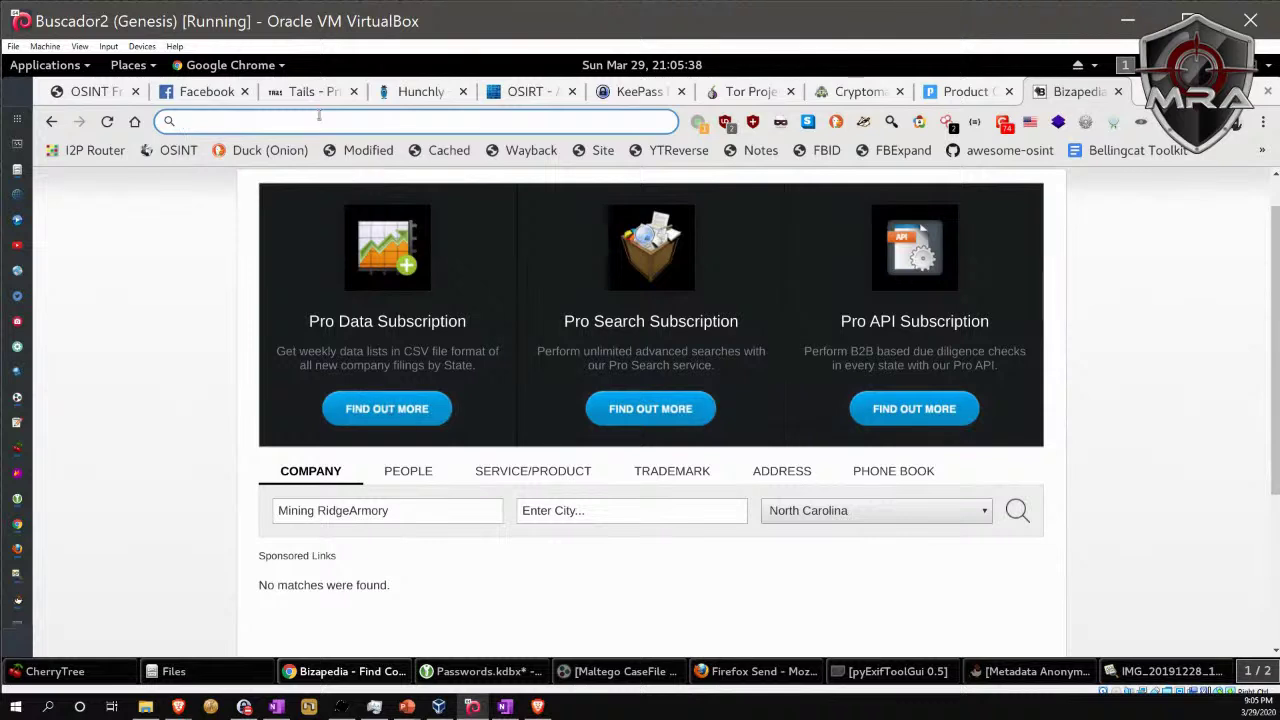
pyautogui.write('bbb.c')
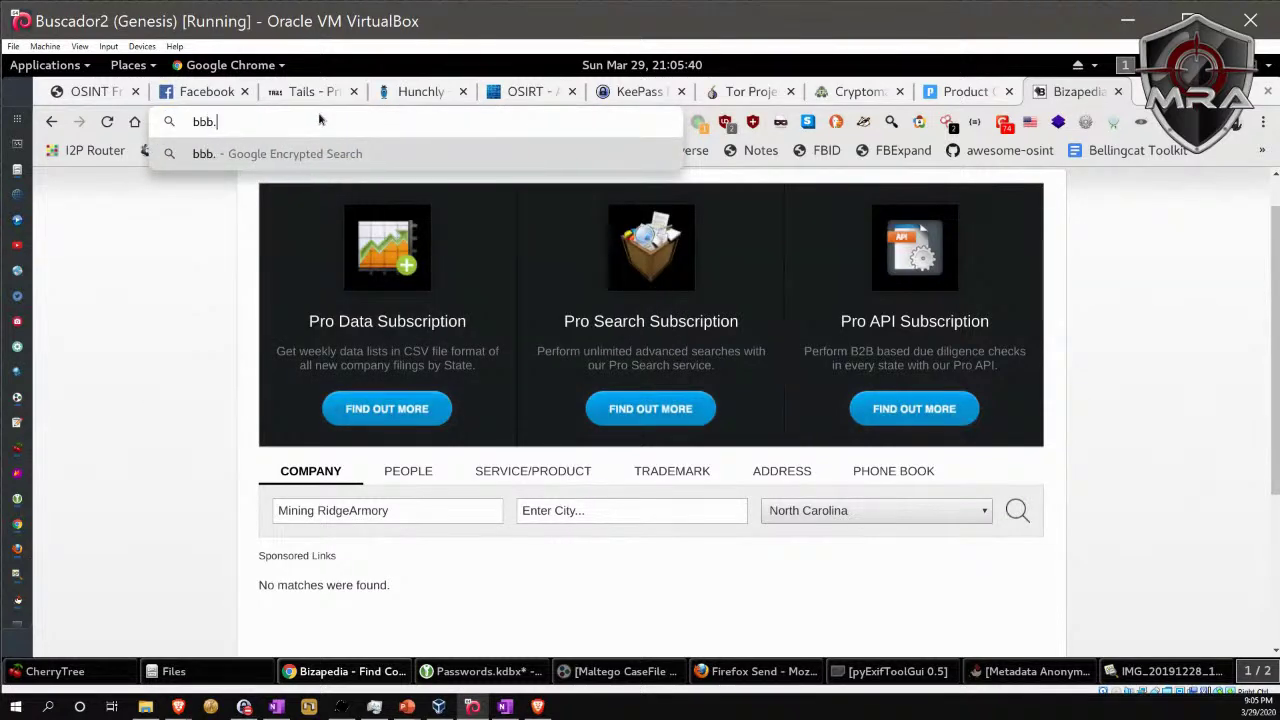
pyautogui.press('BackSpace')
pyautogui.write('org')
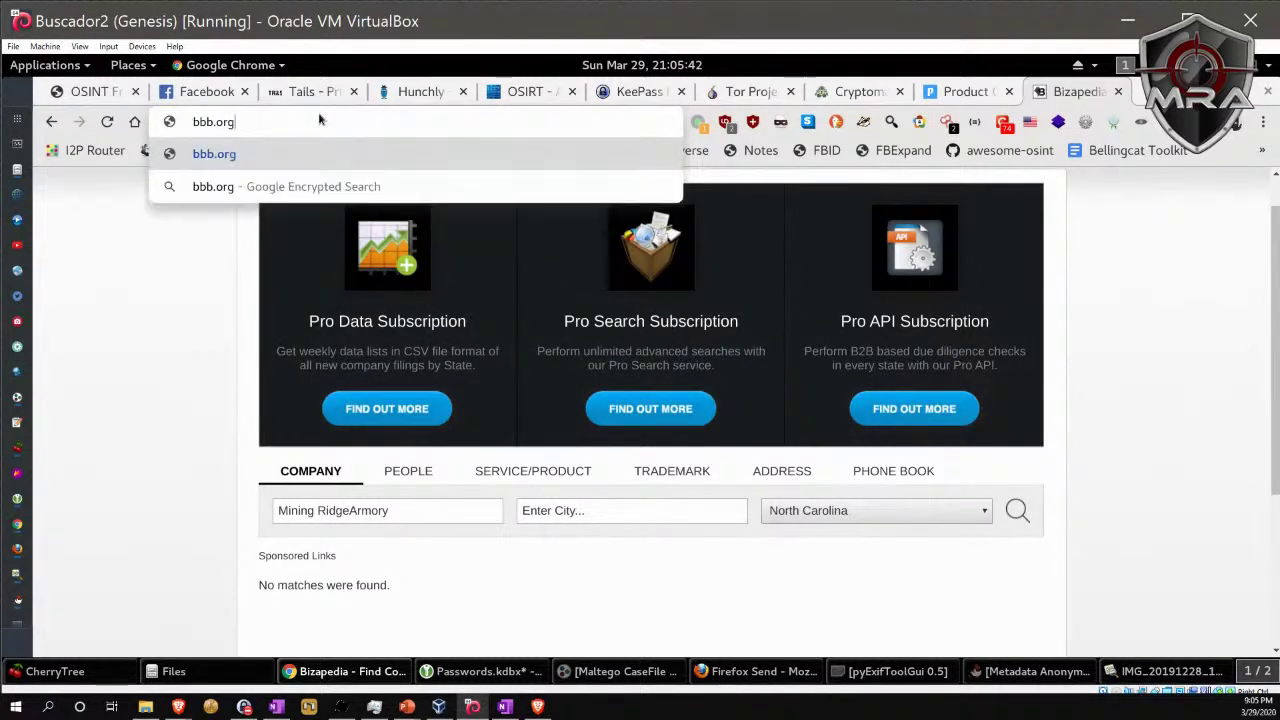
pyautogui.press('Return')
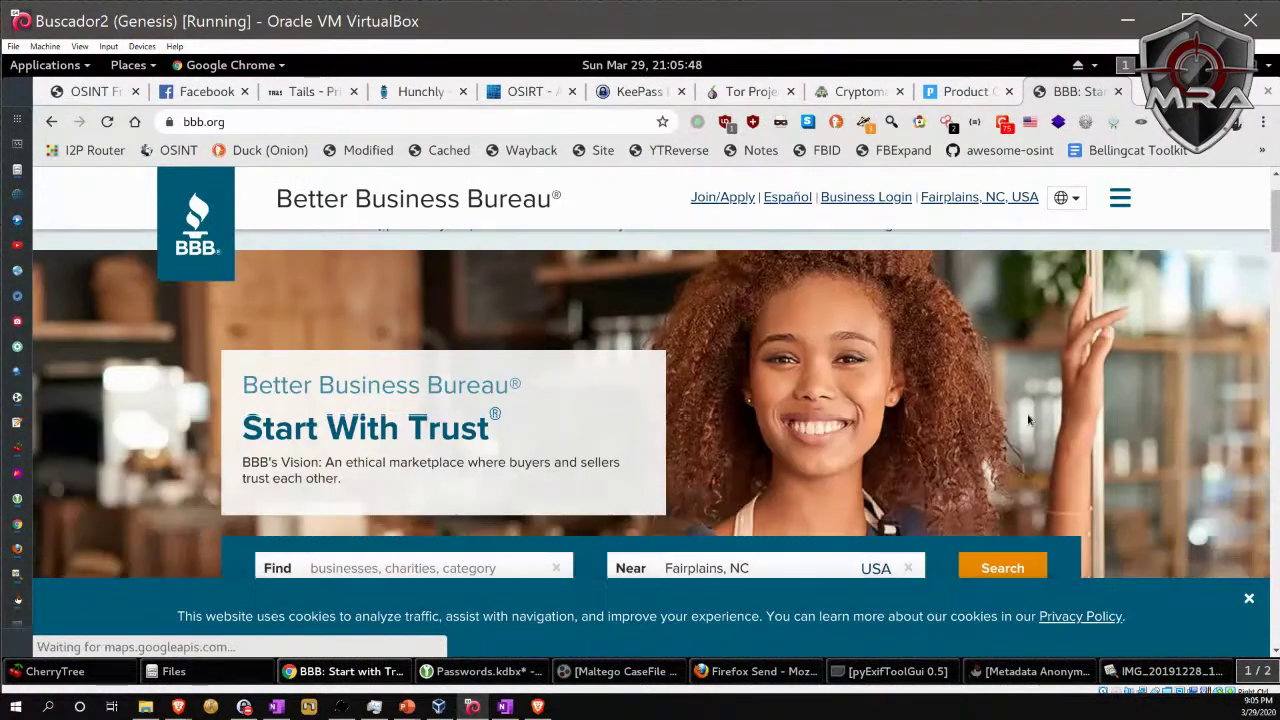
pyautogui.scroll(-1, 945, 418)
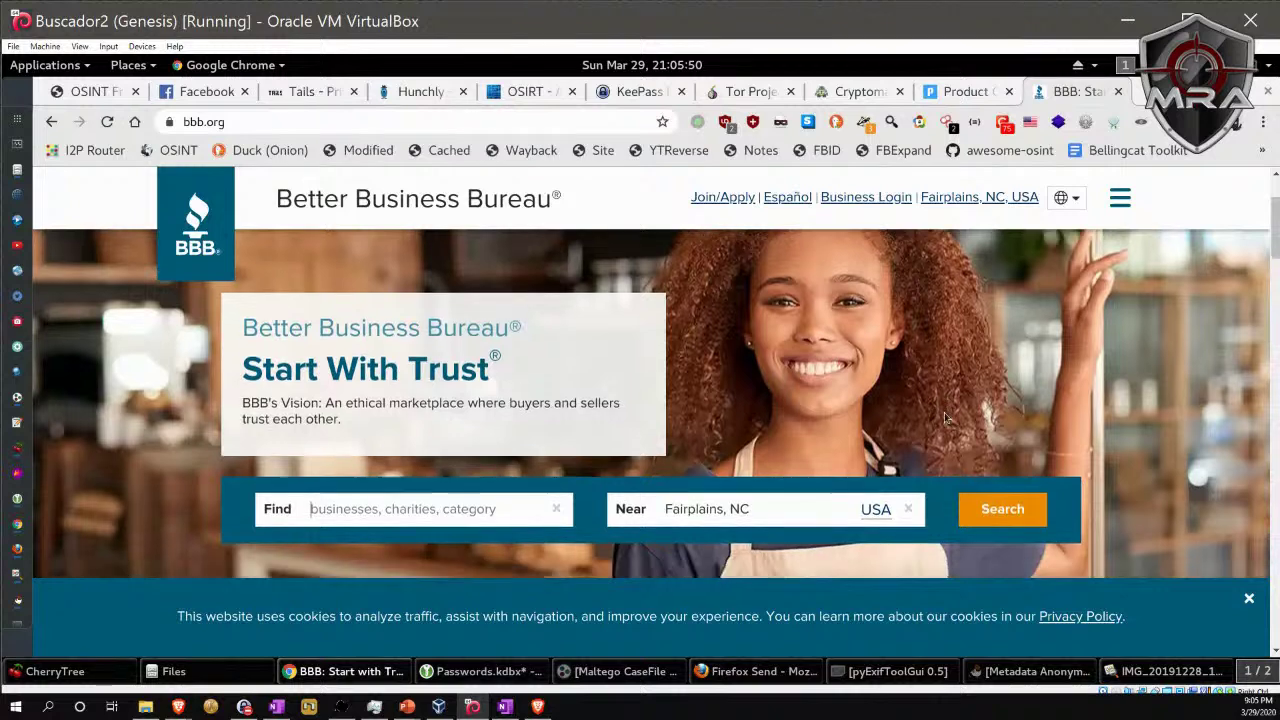
pyautogui.scroll(-1, 942, 402)
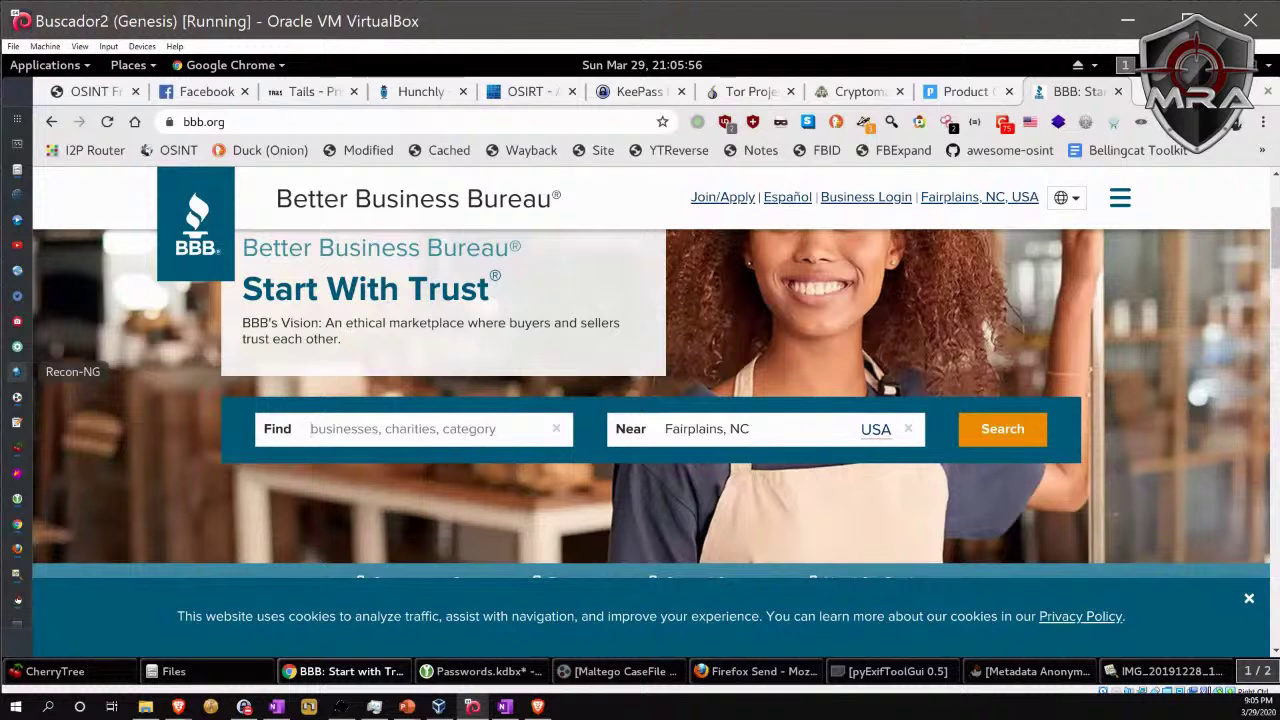
# Open the netcraft.com website in the same tab.
pyautogui.click(278, 124)
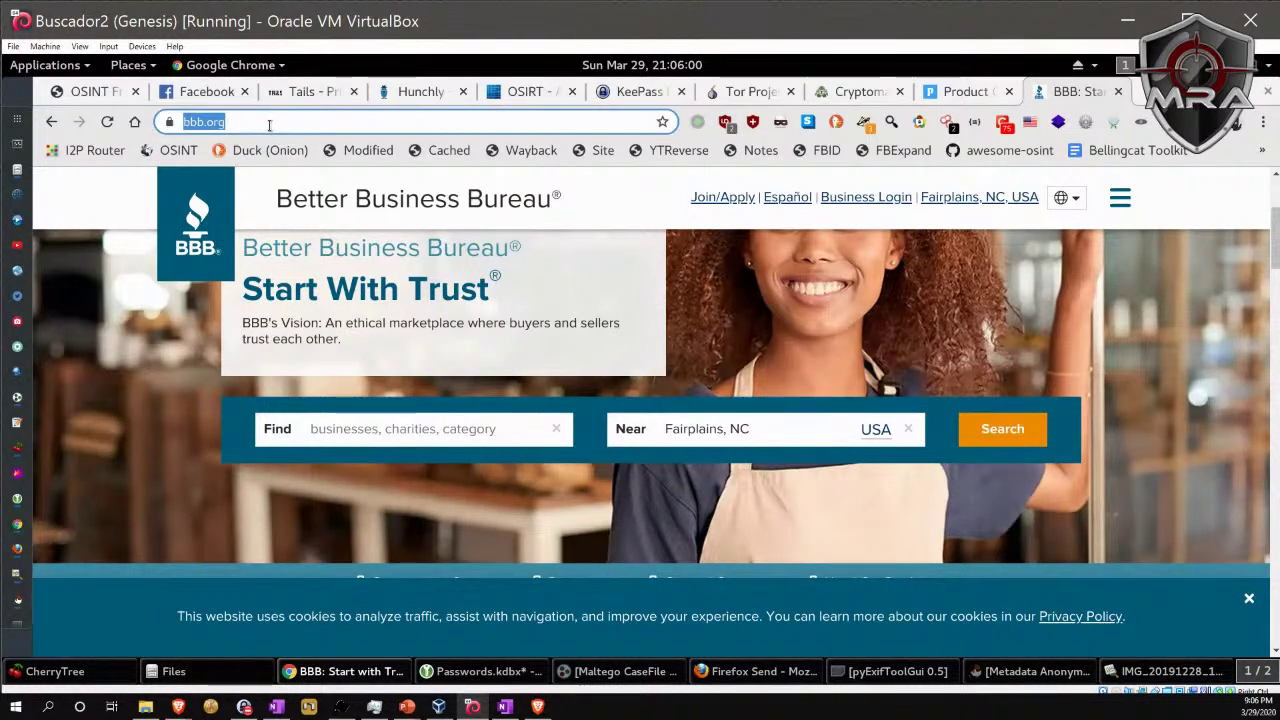
pyautogui.write('netcraft.co')
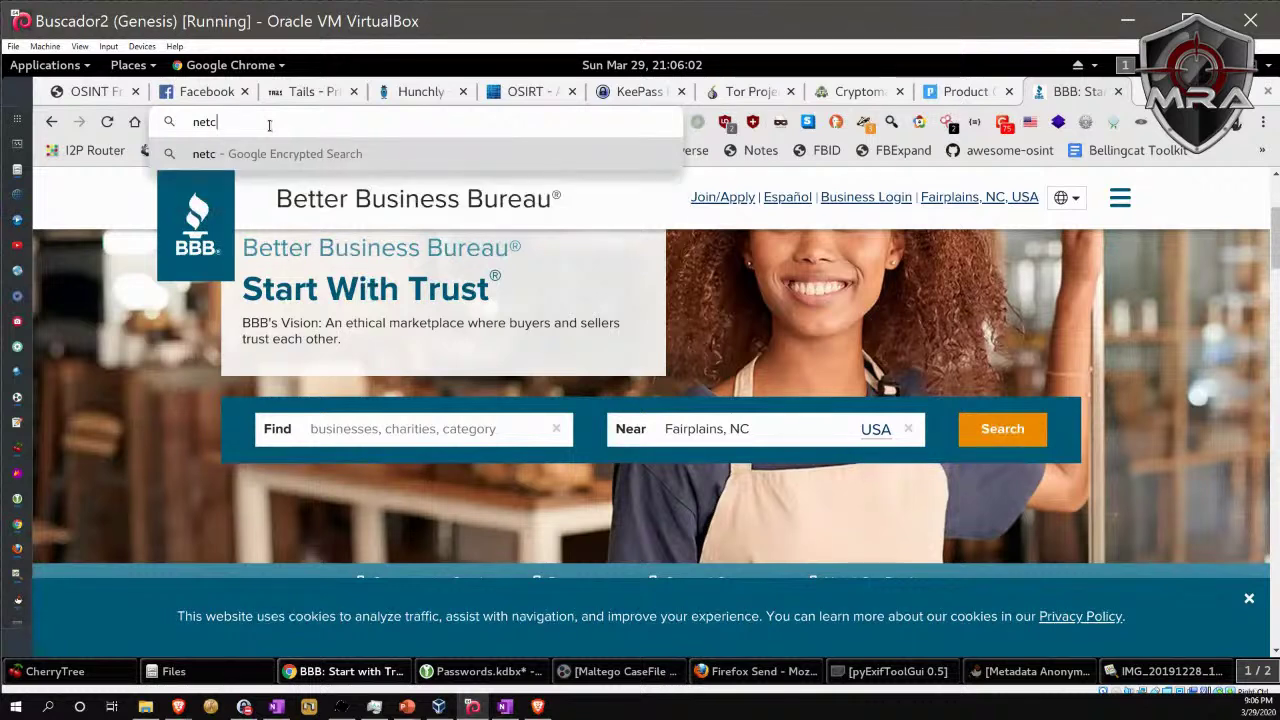
pyautogui.write('m')
pyautogui.press('Return')
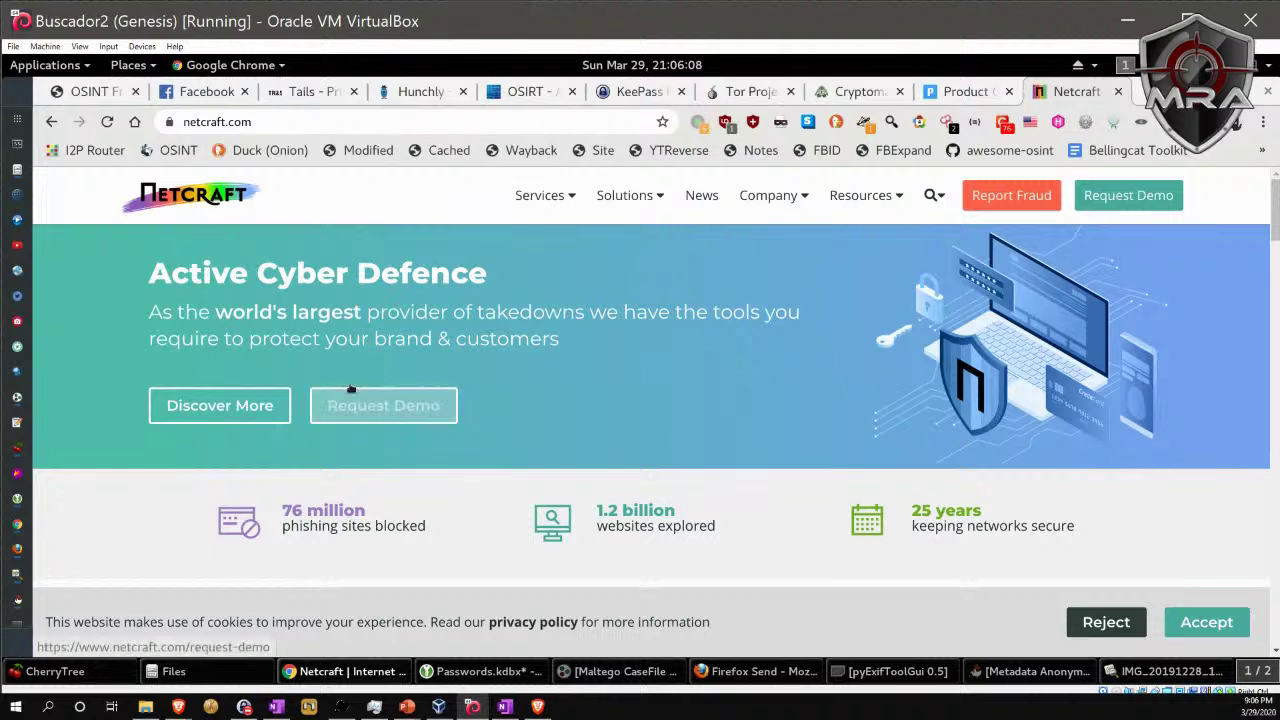
# Open miningridgearmory.com and look over its home page, including the logos in the trained instructors section.
pyautogui.click(260, 121)
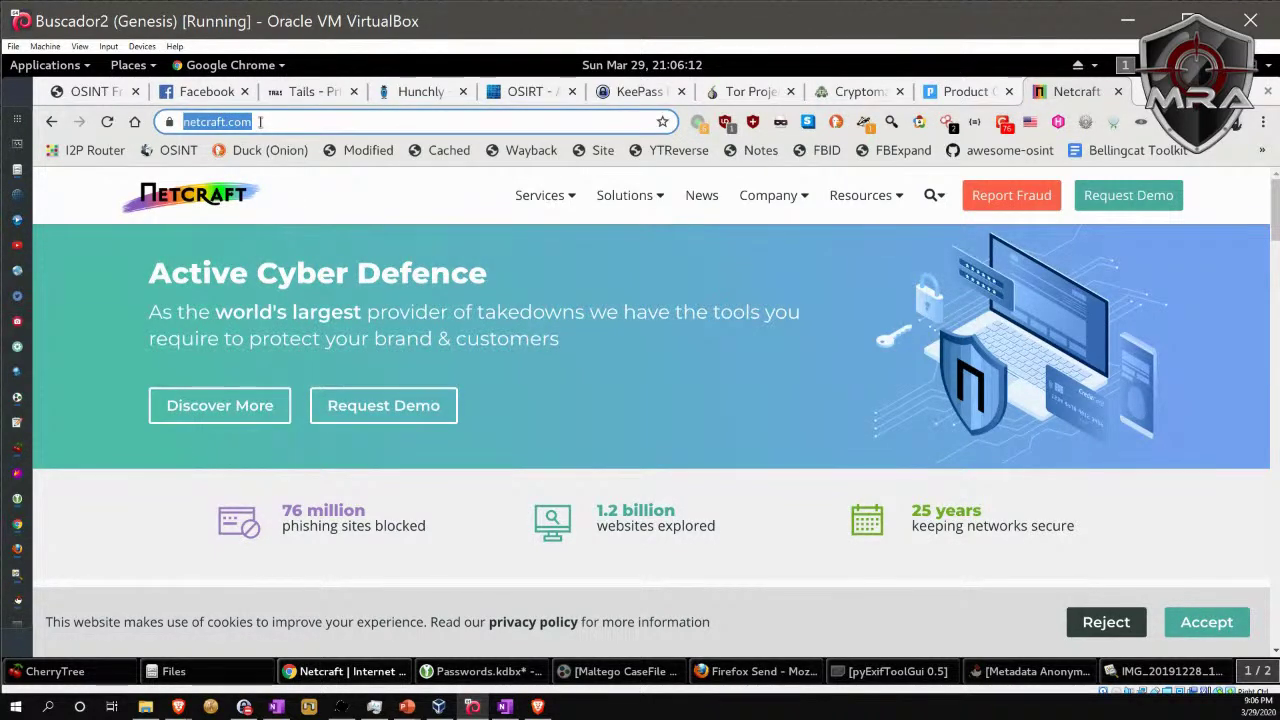
pyautogui.write('miningridgear')
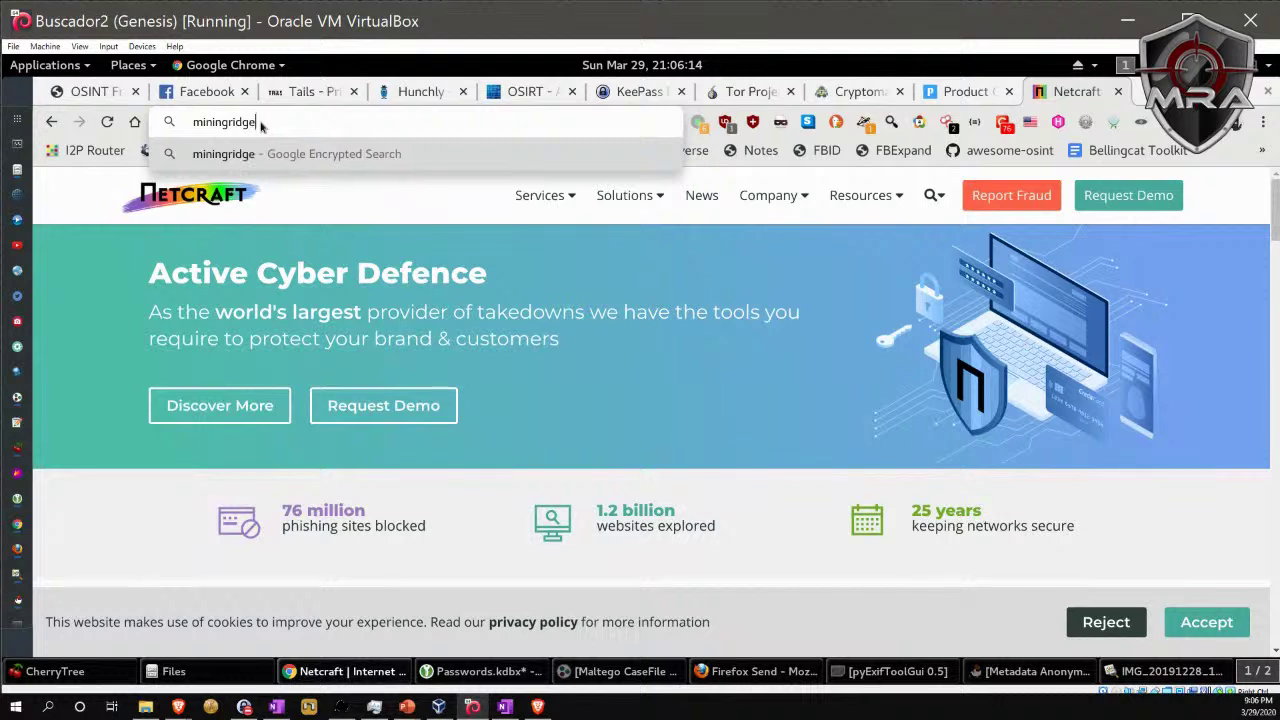
pyautogui.press('BackSpace')
pyautogui.press('BackSpace')
pyautogui.write('armory.com')
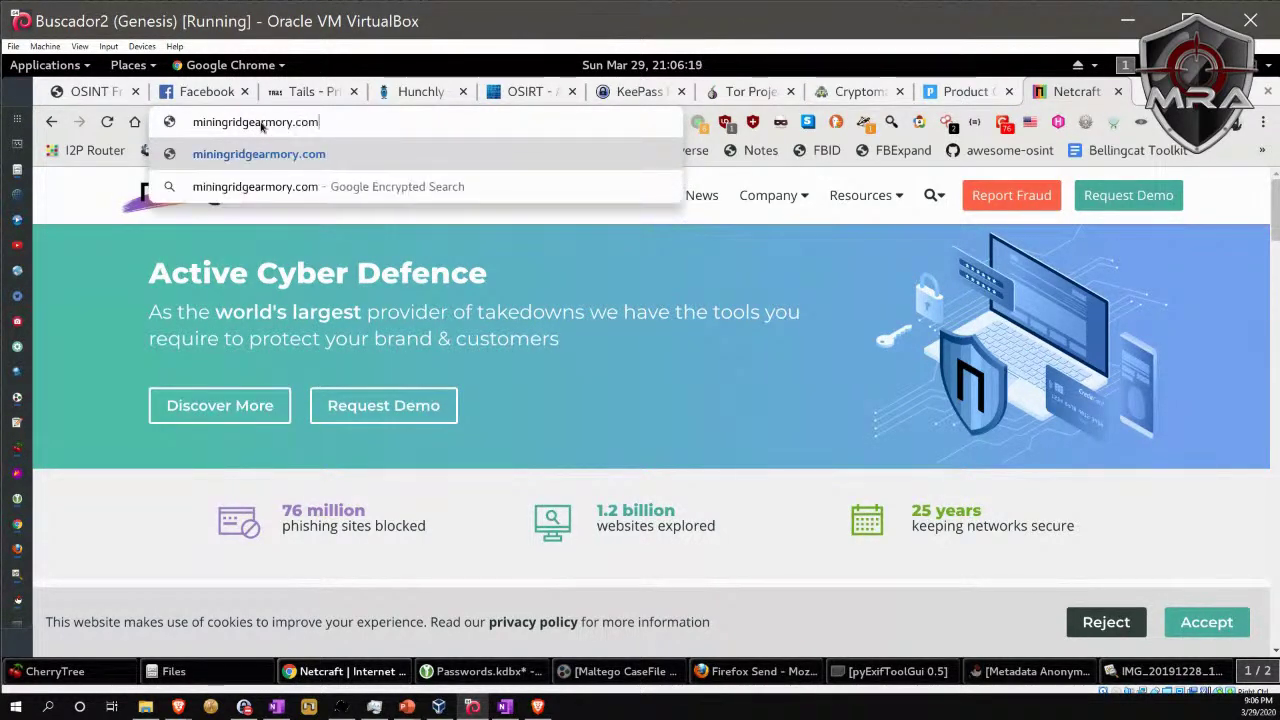
pyautogui.press('Return')
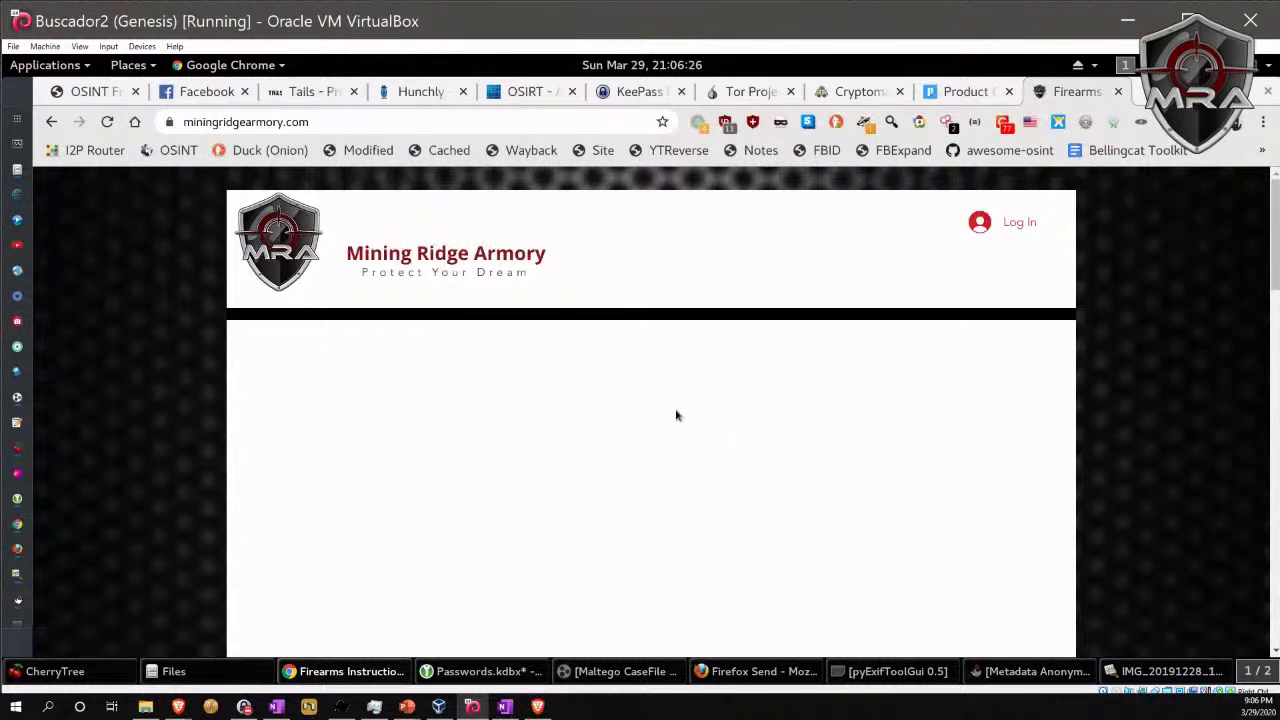
pyautogui.scroll(-1, 674, 414)
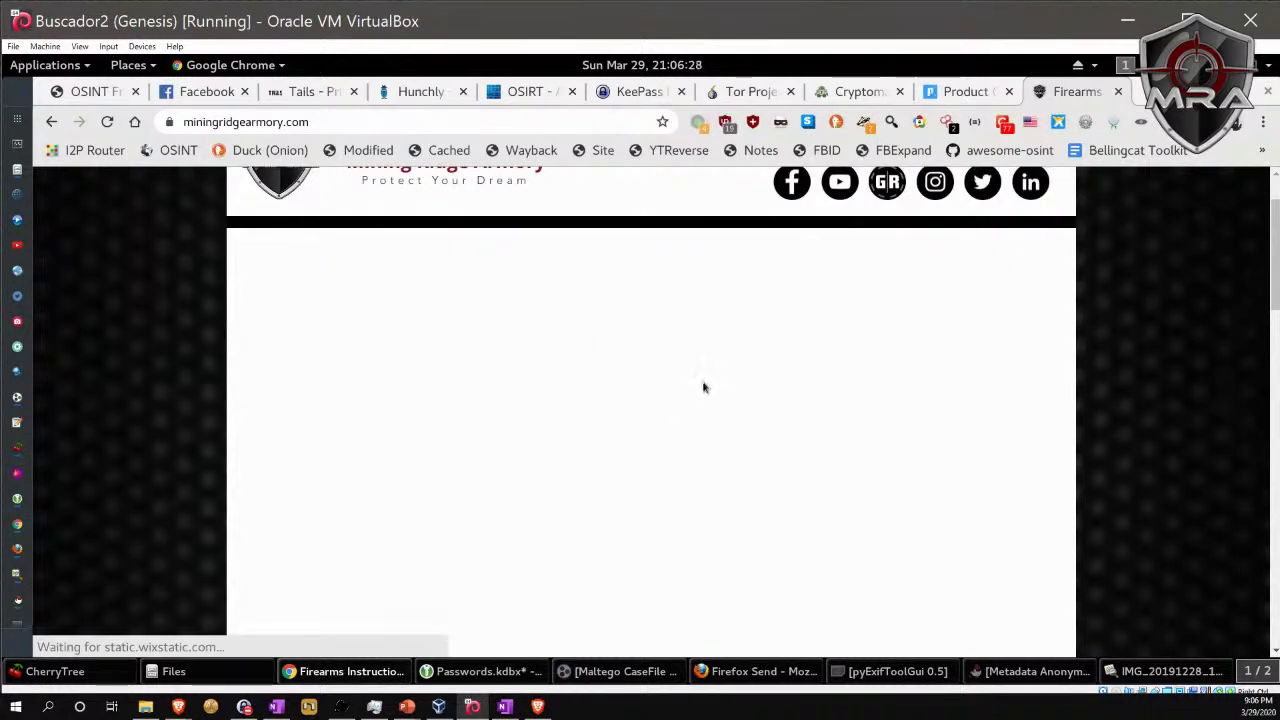
pyautogui.scroll(1, 740, 365)
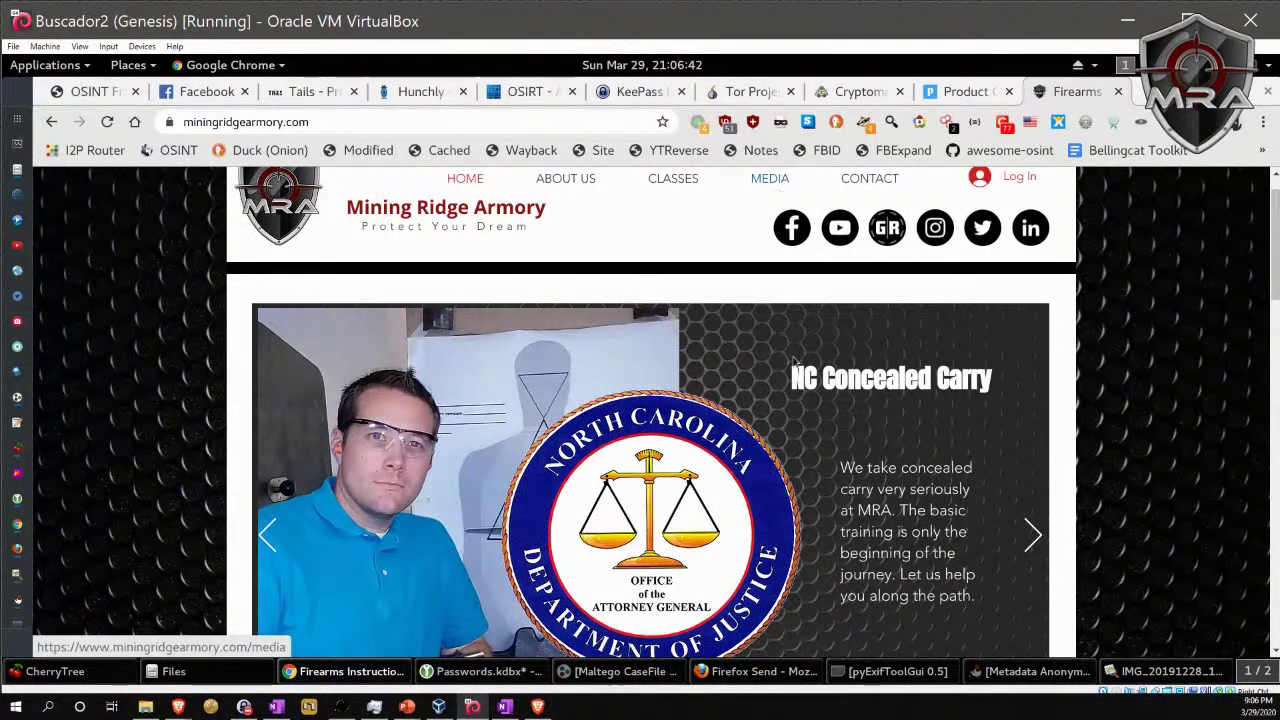
pyautogui.scroll(-3, 794, 362)
pyautogui.scroll(-4, 794, 362)
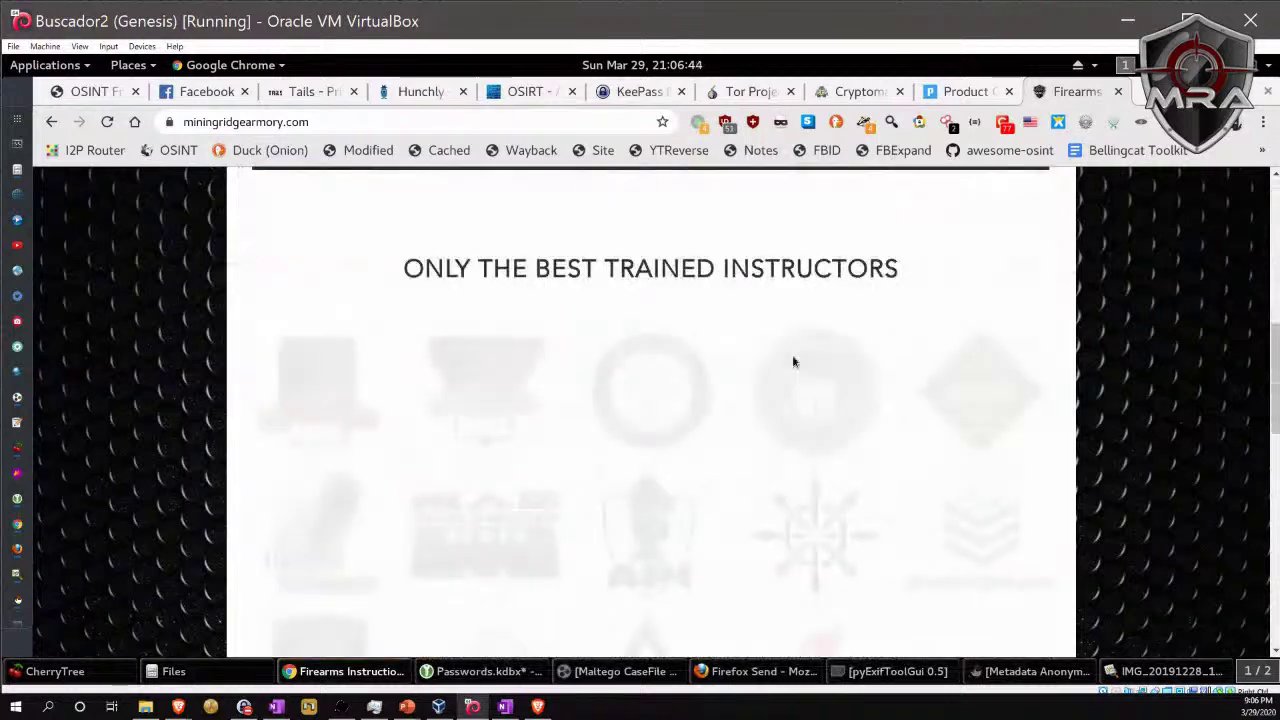
pyautogui.scroll(2, 794, 362)
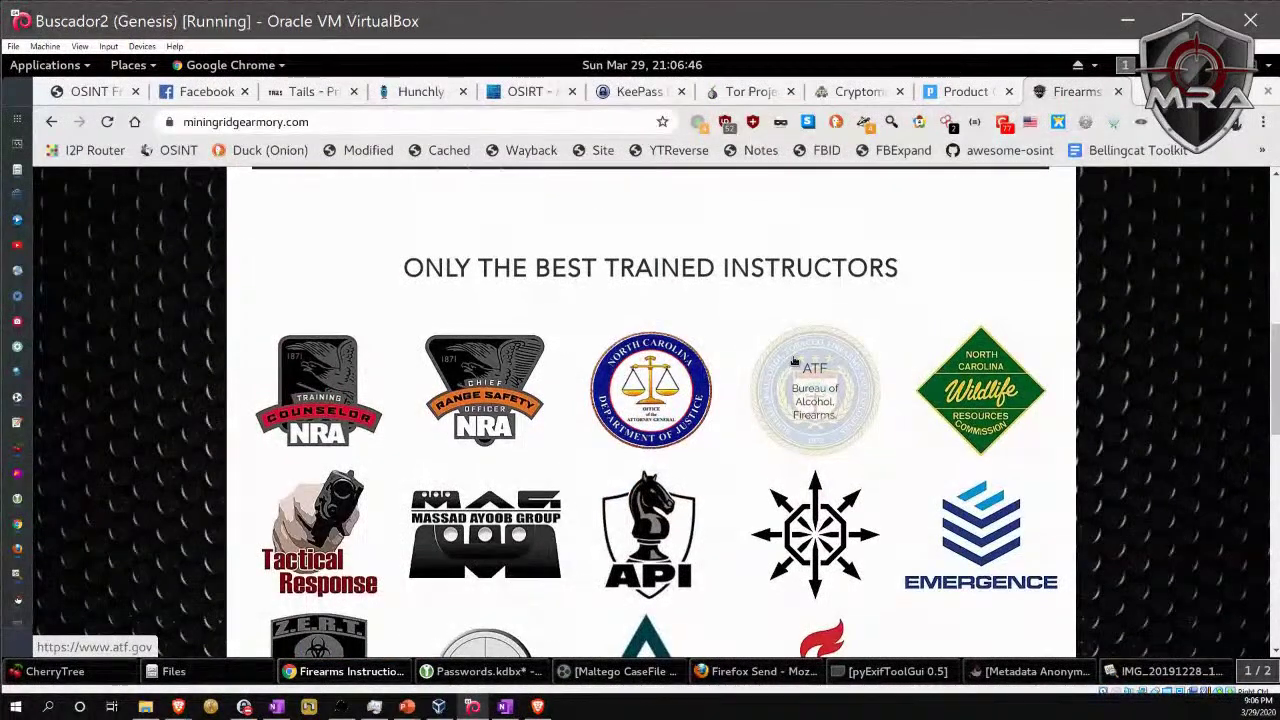
pyautogui.scroll(-1, 794, 362)
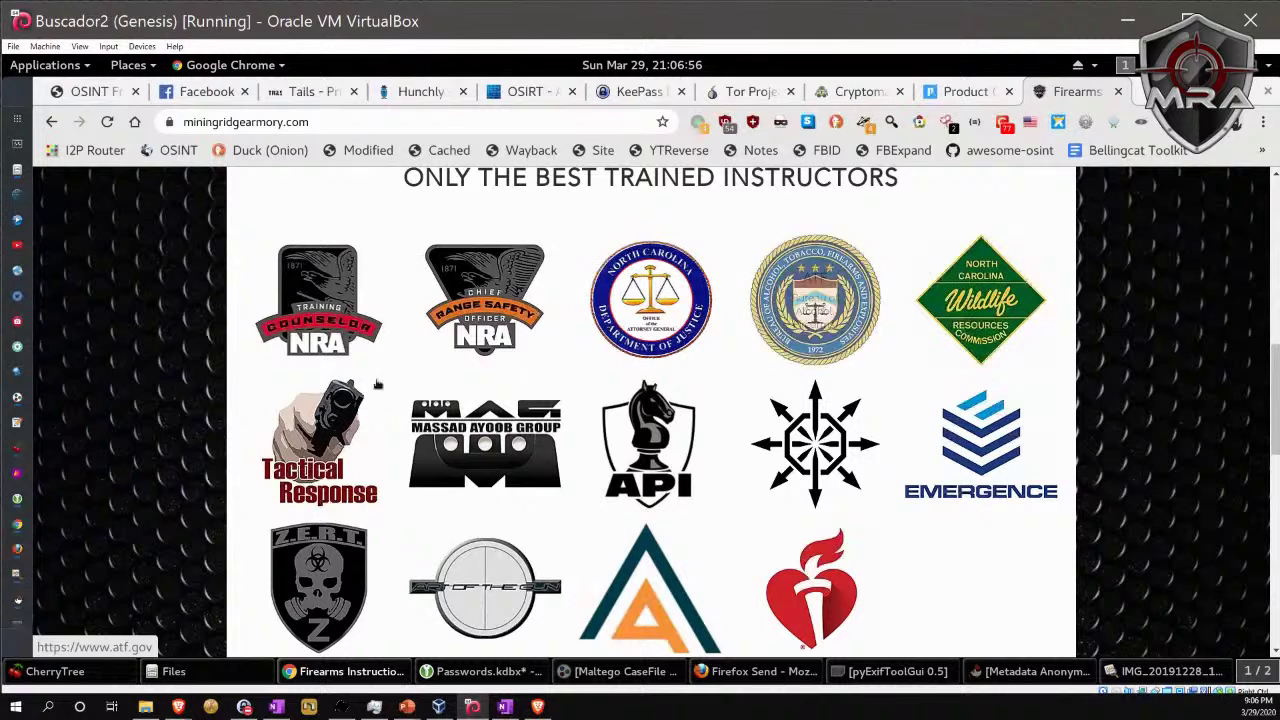
# Open the ICANN domain lookup site at whois.icann.org in the same tab.
pyautogui.click(327, 122)
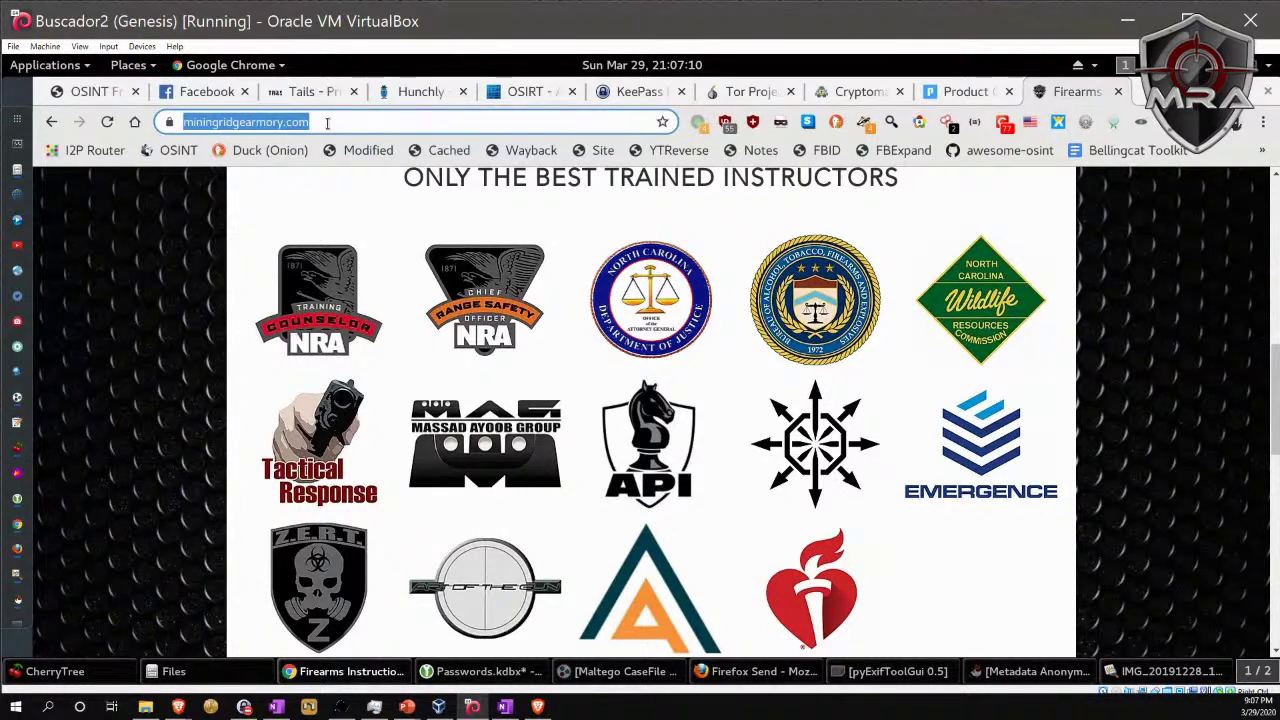
pyautogui.write('www')
pyautogui.press('BackSpace')
pyautogui.press('BackSpace')
pyautogui.press('BackSpace')
pyautogui.write('whois')
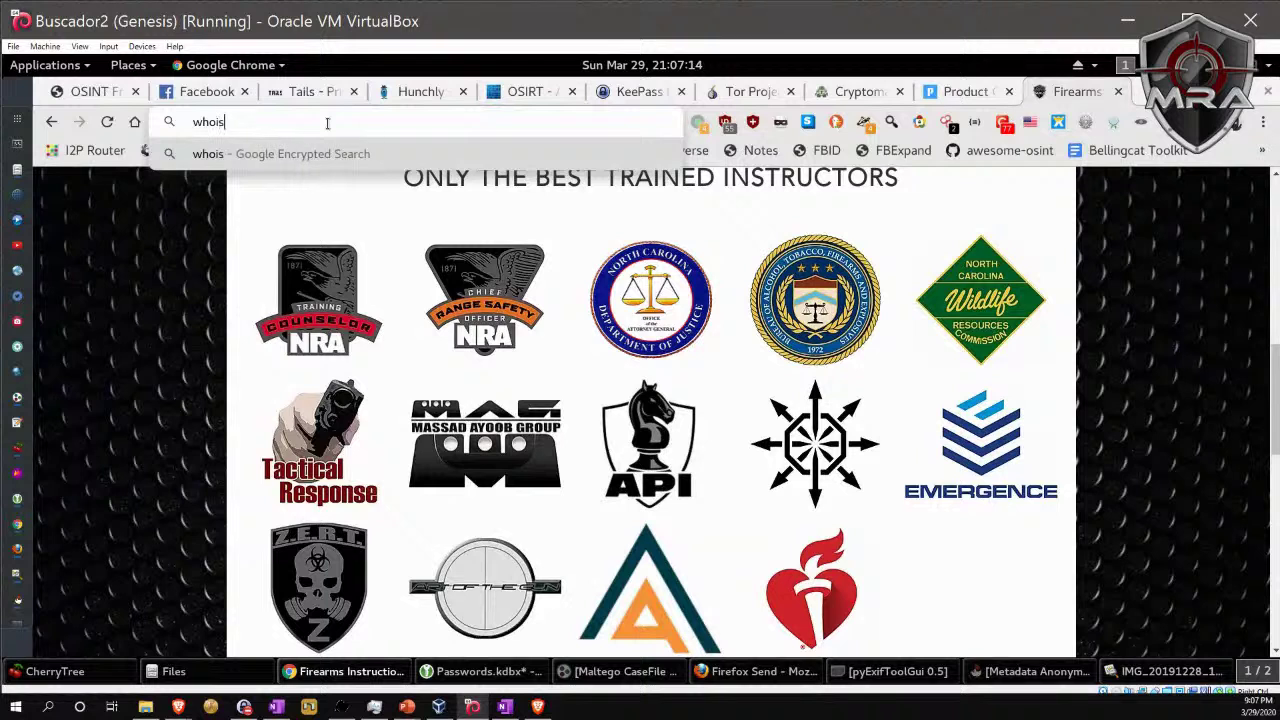
pyautogui.write('.icann.org')
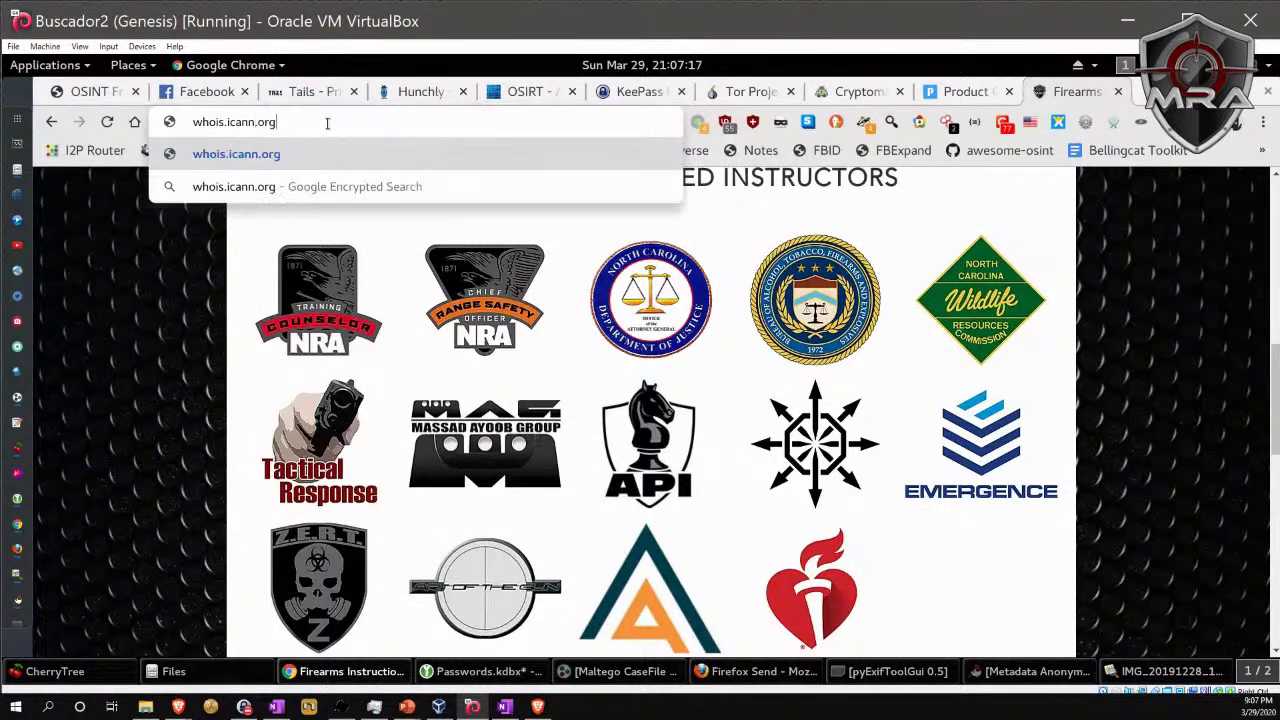
pyautogui.press('Return')
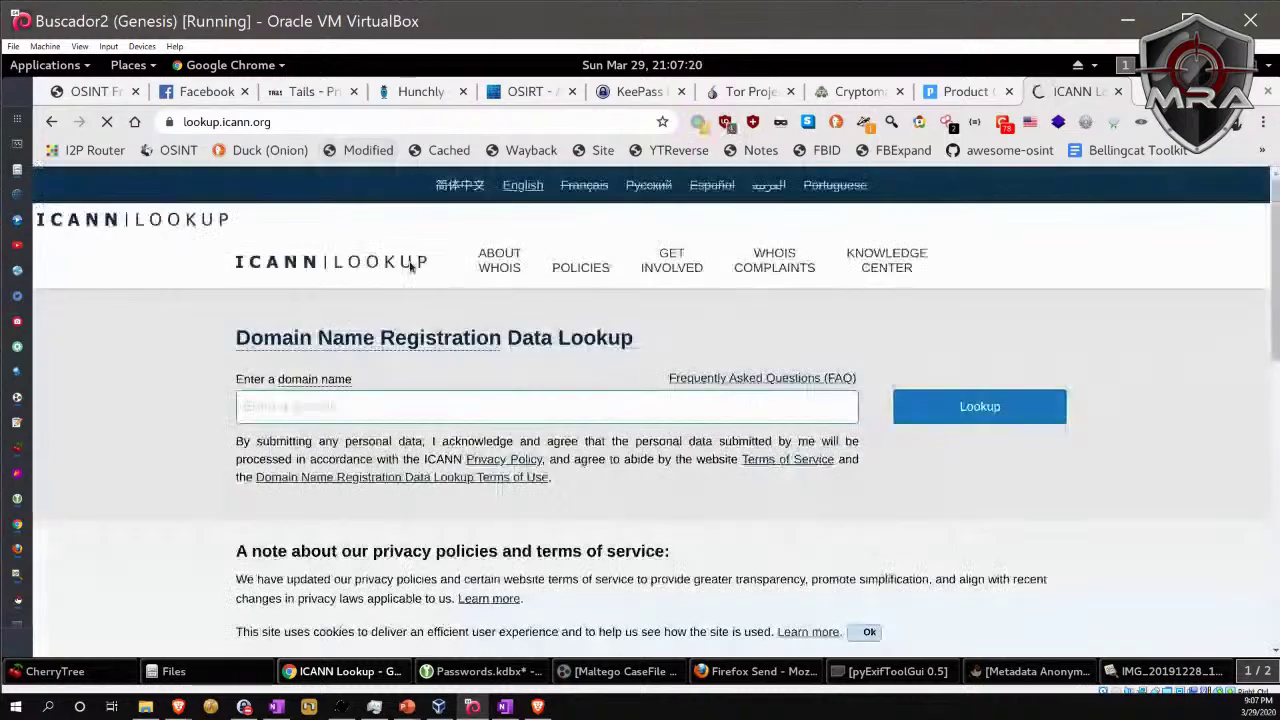
# Look up the domain registration data for google.com.
pyautogui.click(437, 374)
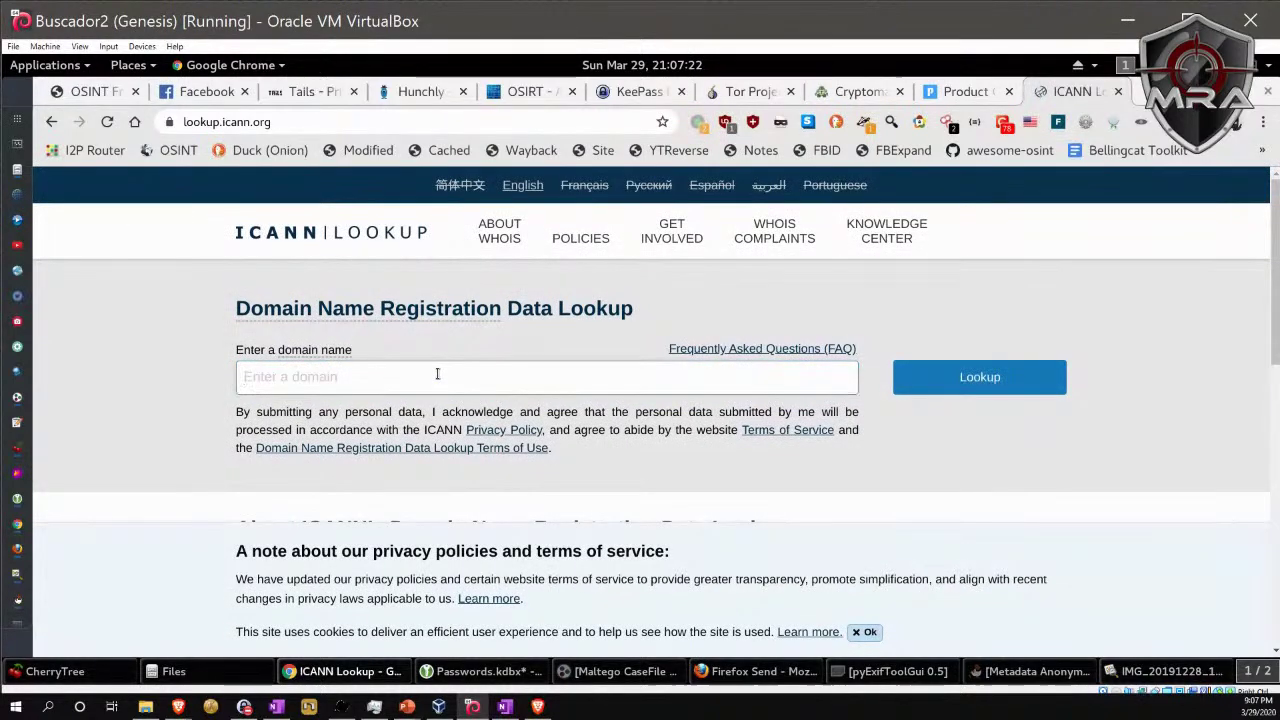
pyautogui.write('google.com')
pyautogui.press('Return')
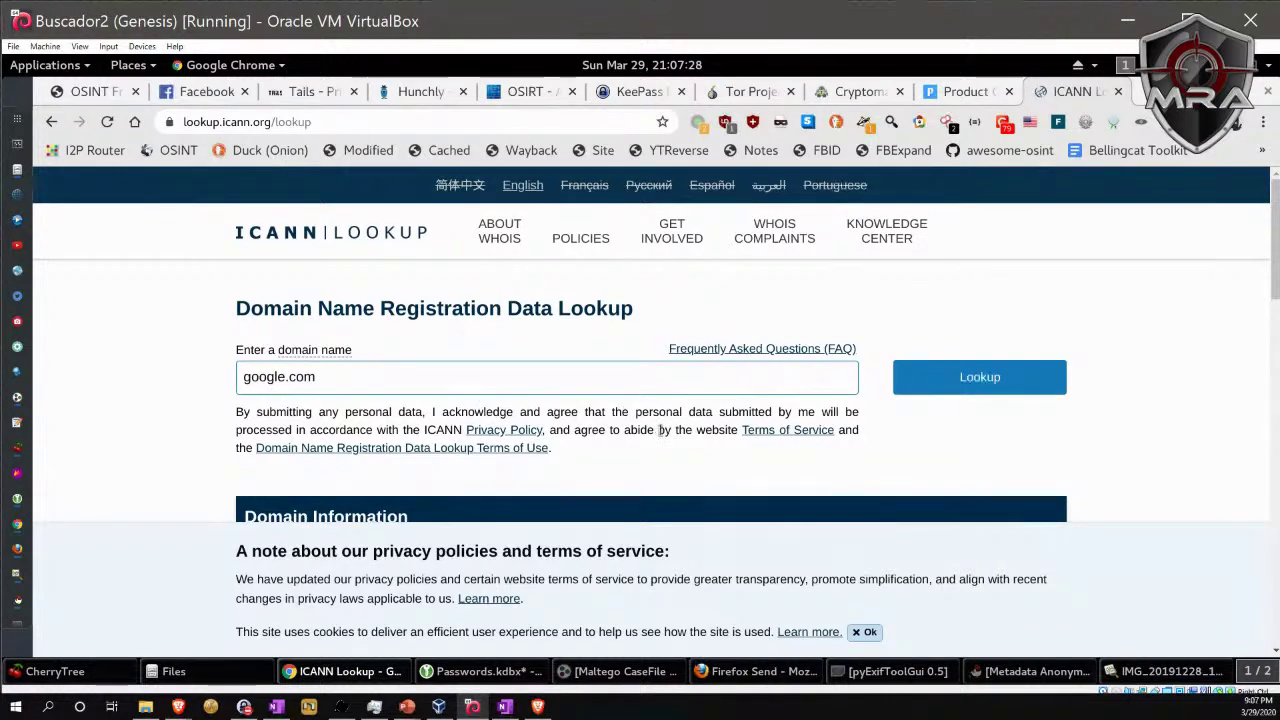
# Examine the google.com record's nameservers, dates, and registrar name and abuse contact details.
pyautogui.scroll(-3, 655, 430)
pyautogui.scroll(-1, 660, 435)
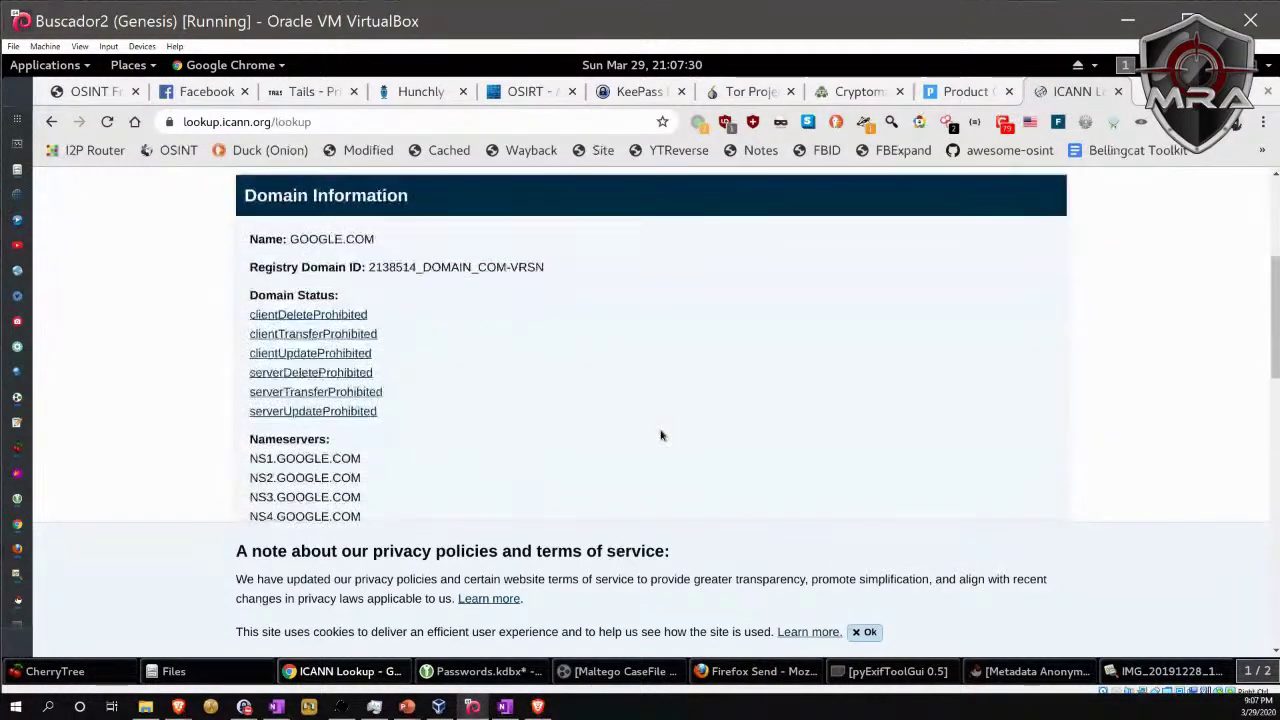
pyautogui.scroll(-1, 424, 417)
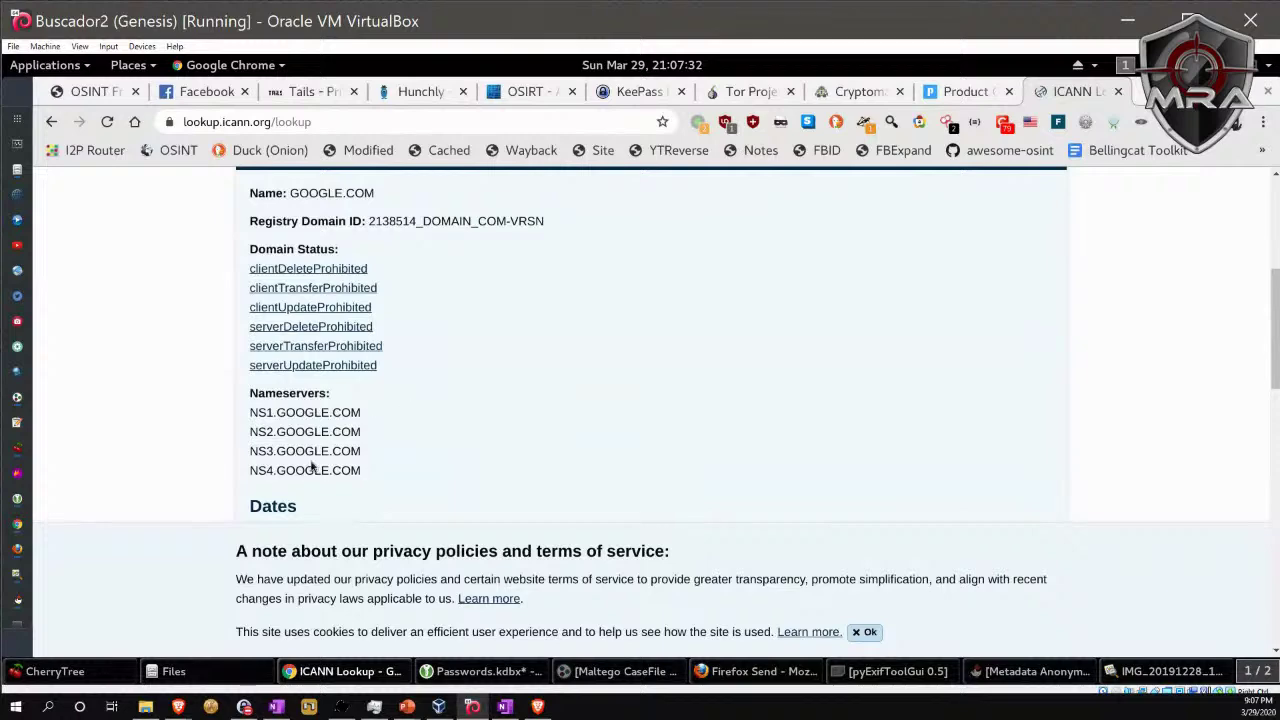
pyautogui.moveTo(380, 470); pyautogui.dragTo(234, 419)
pyautogui.scroll(-5, 496, 277)
pyautogui.scroll(-3, 493, 292)
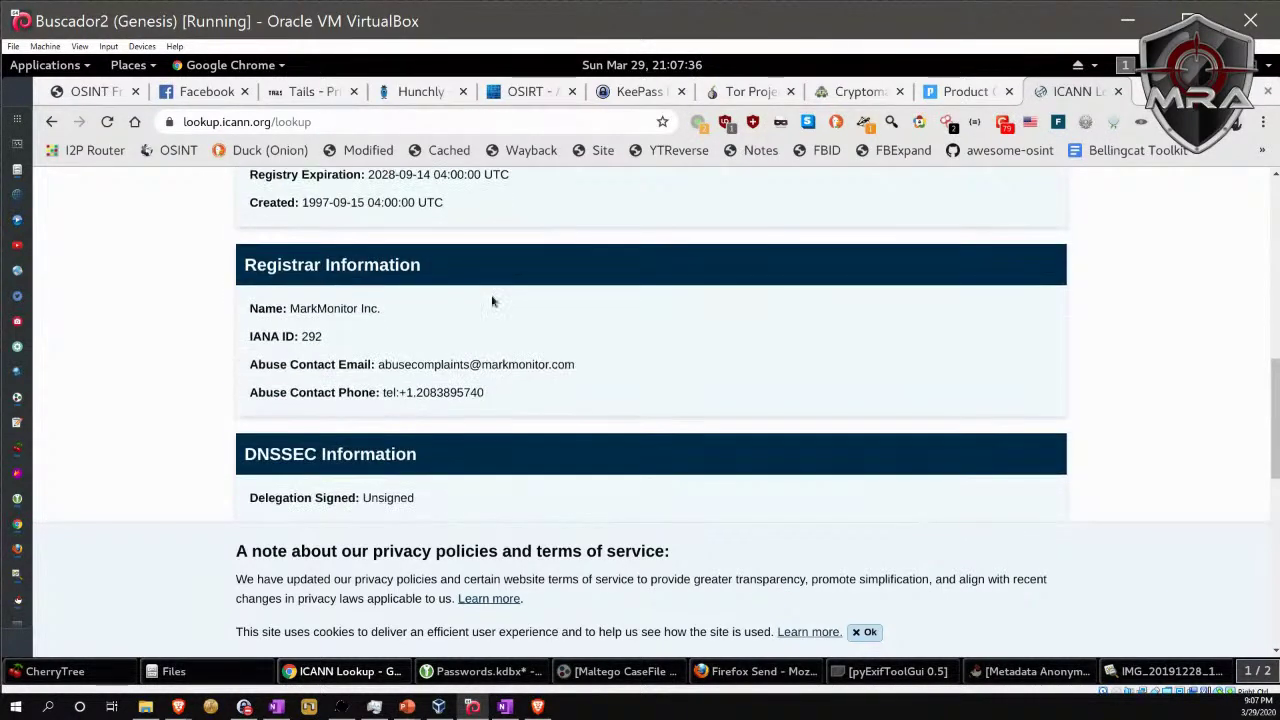
pyautogui.scroll(-1, 493, 298)
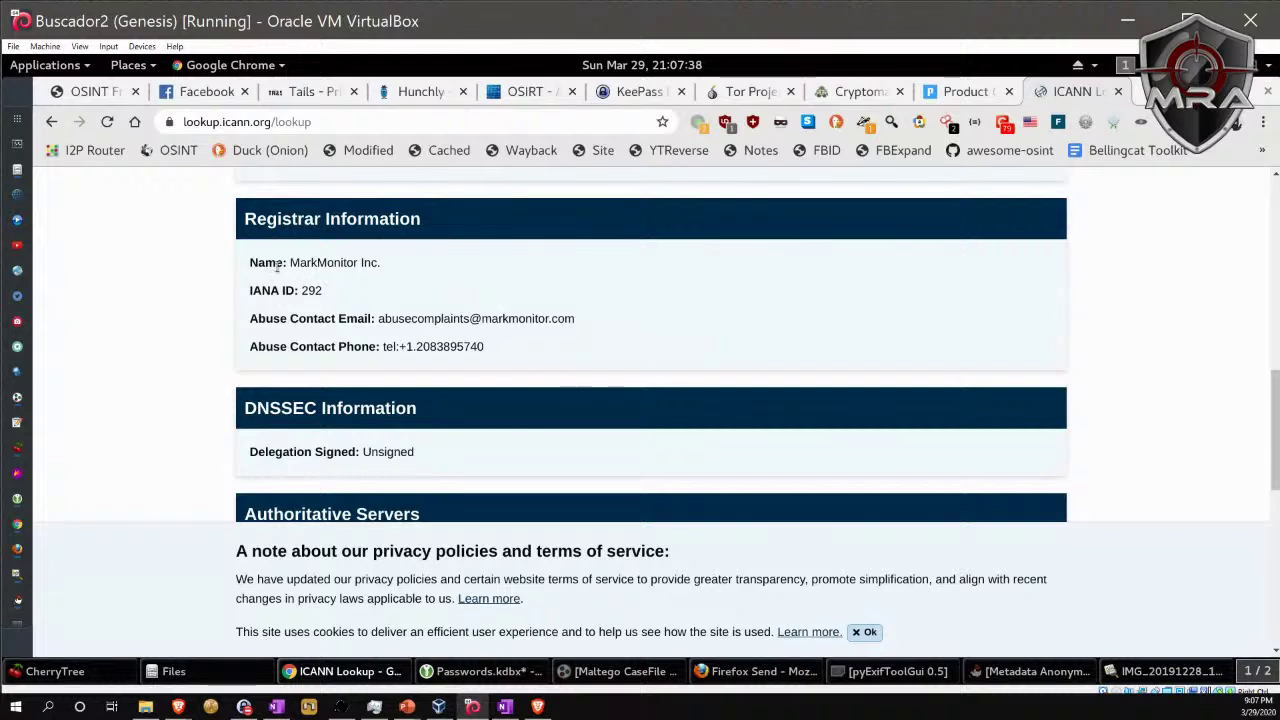
pyautogui.moveTo(388, 263); pyautogui.dragTo(317, 263)
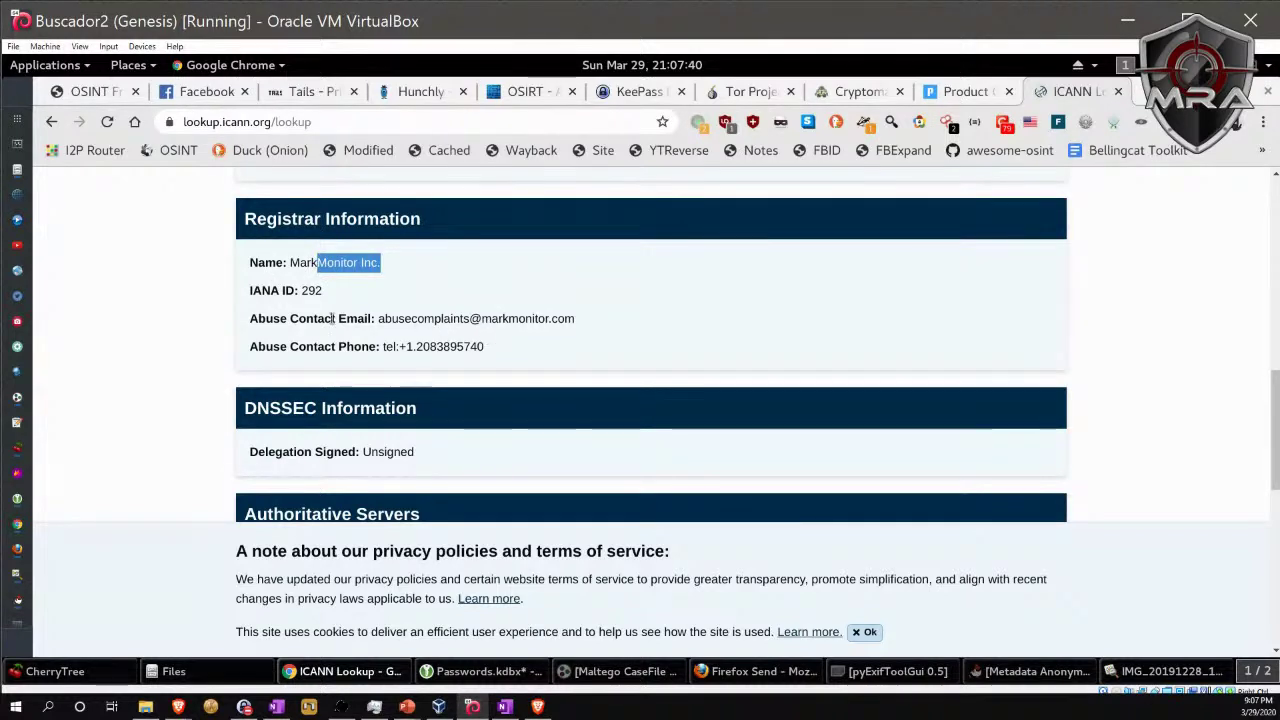
pyautogui.moveTo(577, 320); pyautogui.dragTo(384, 320)
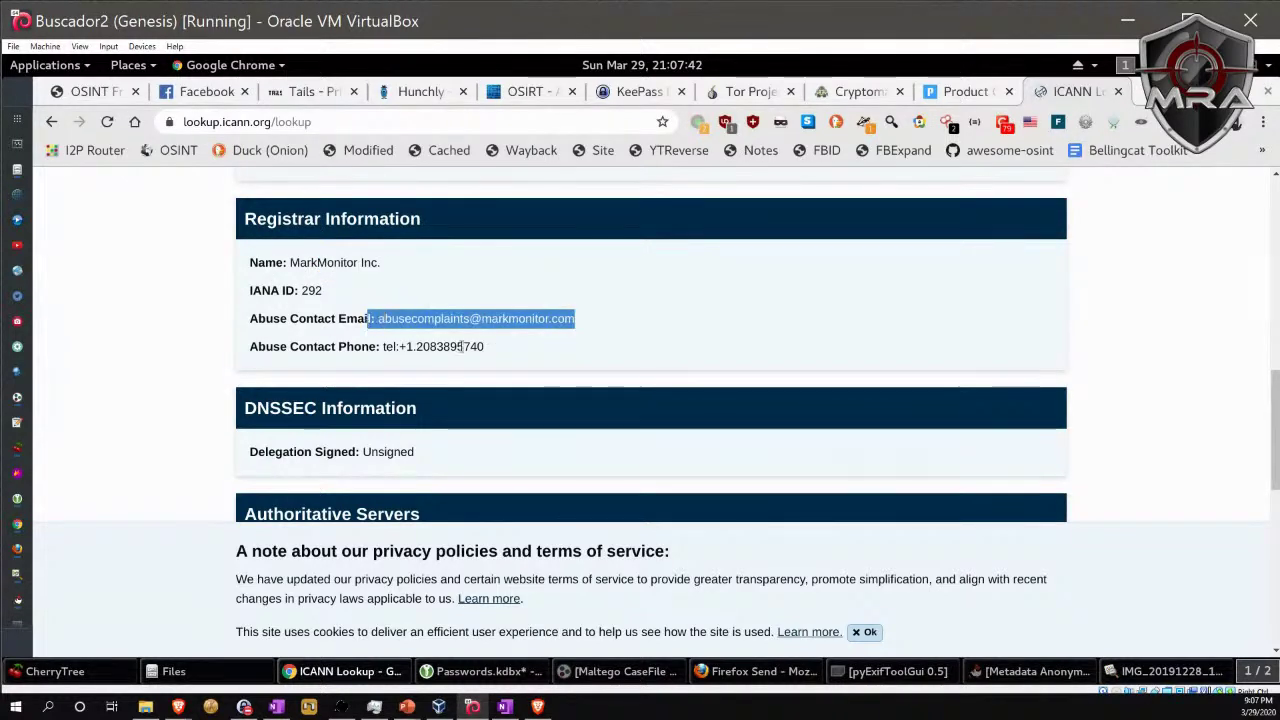
pyautogui.moveTo(503, 352); pyautogui.dragTo(370, 347)
pyautogui.scroll(1, 655, 365)
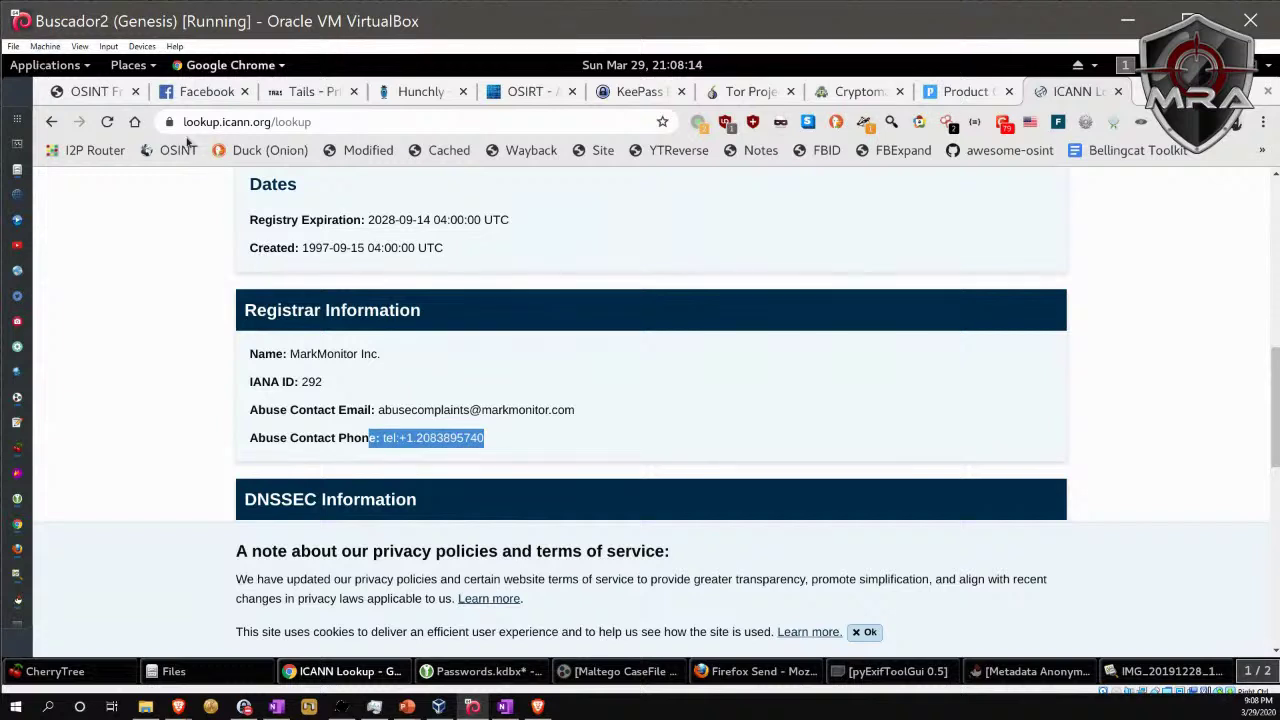
# Open iplocation.net in the same tab to show its IP location finder.
pyautogui.click(234, 120)
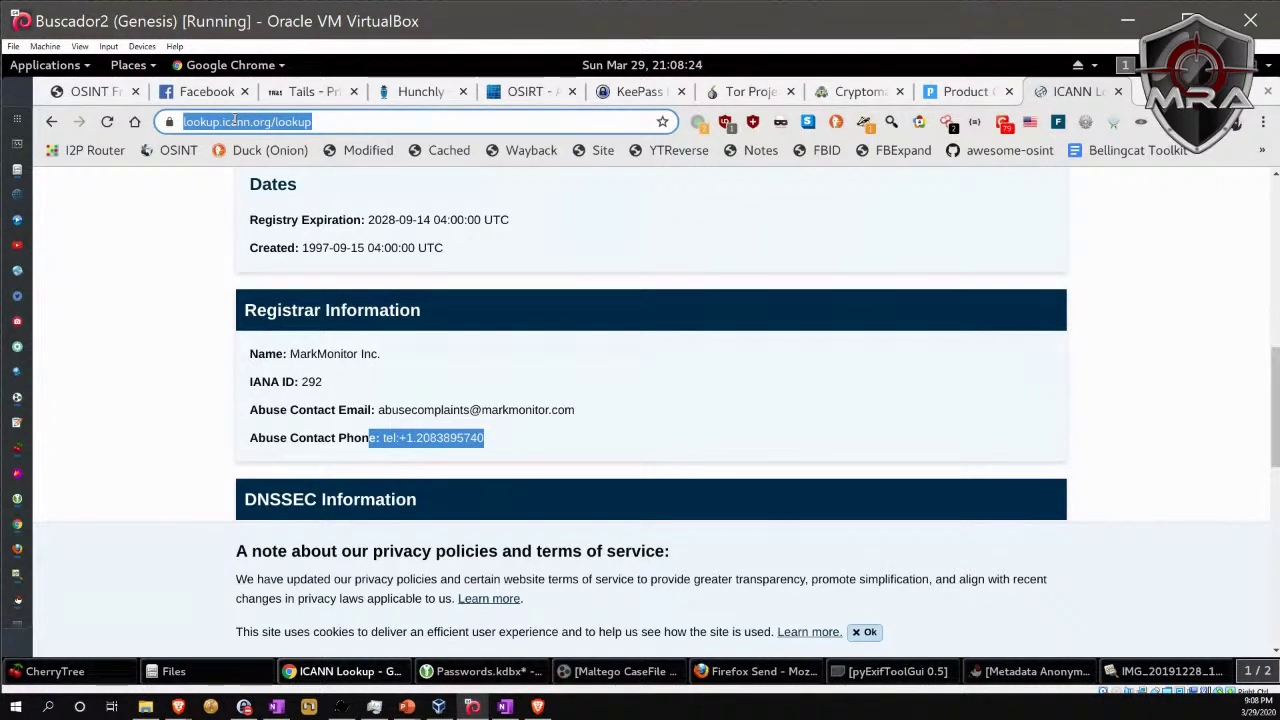
pyautogui.write('ip')
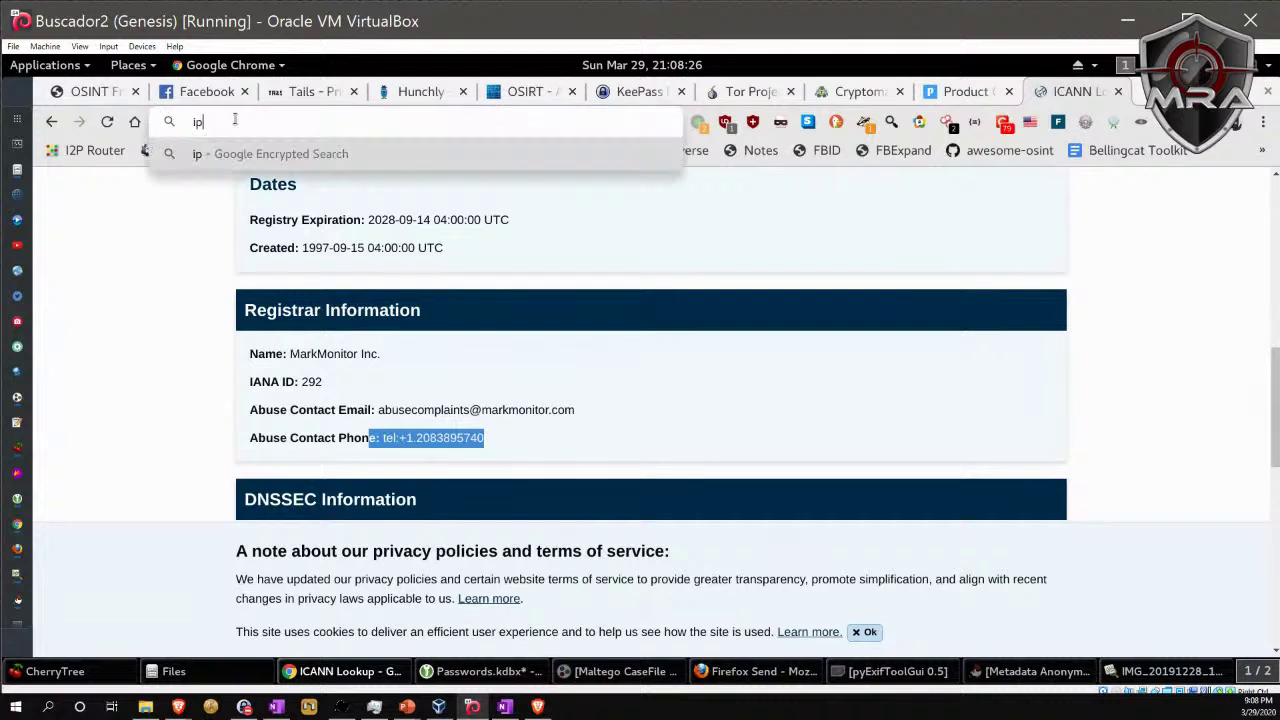
pyautogui.write('locat')
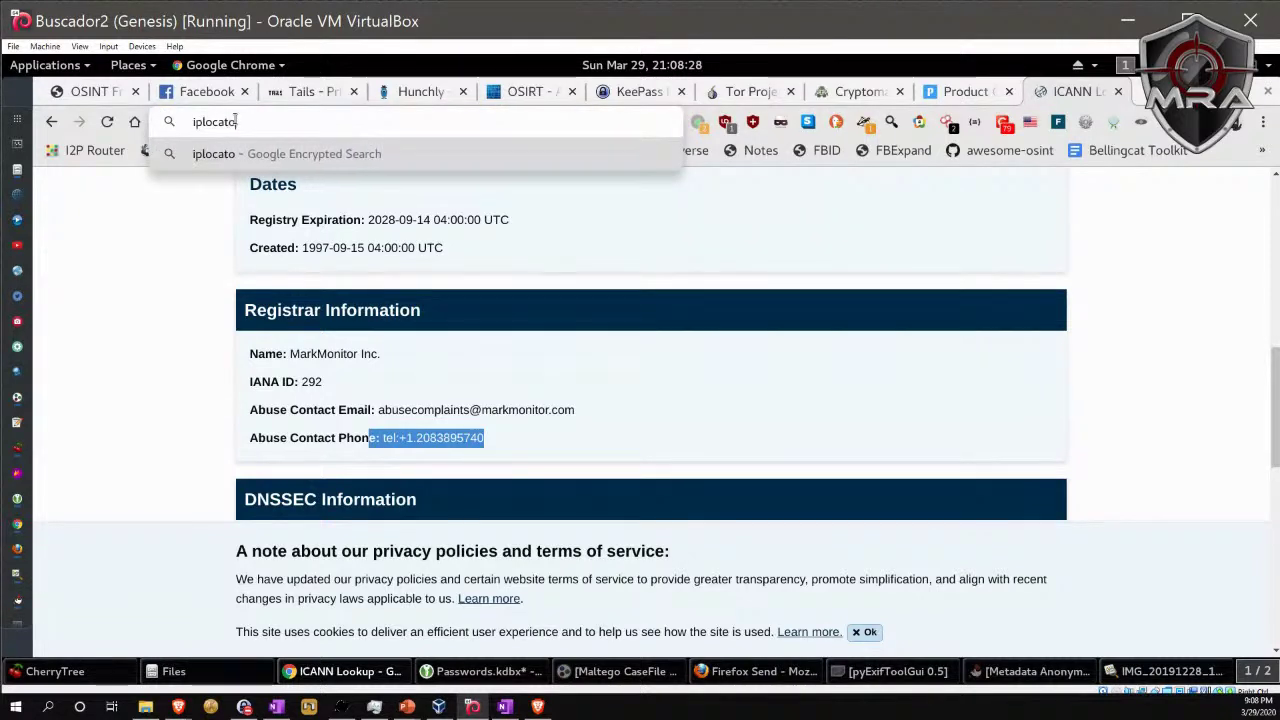
pyautogui.press('BackSpace')
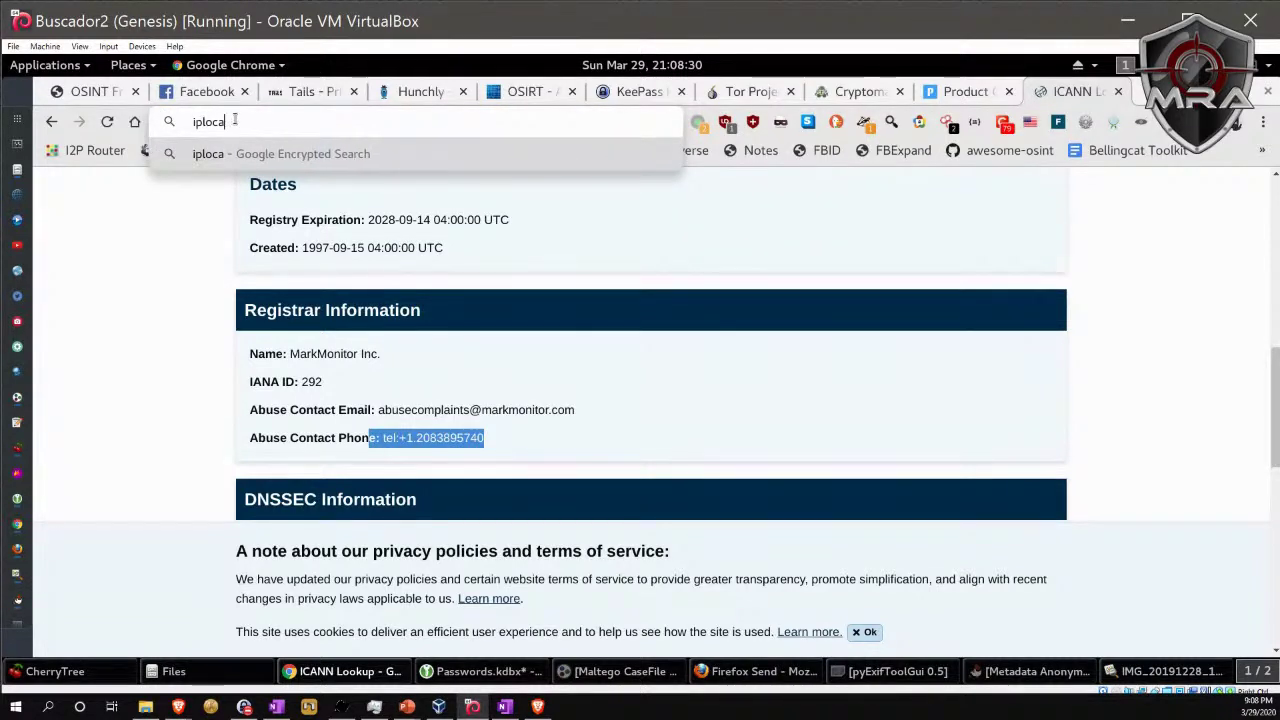
pyautogui.write('tion.net')
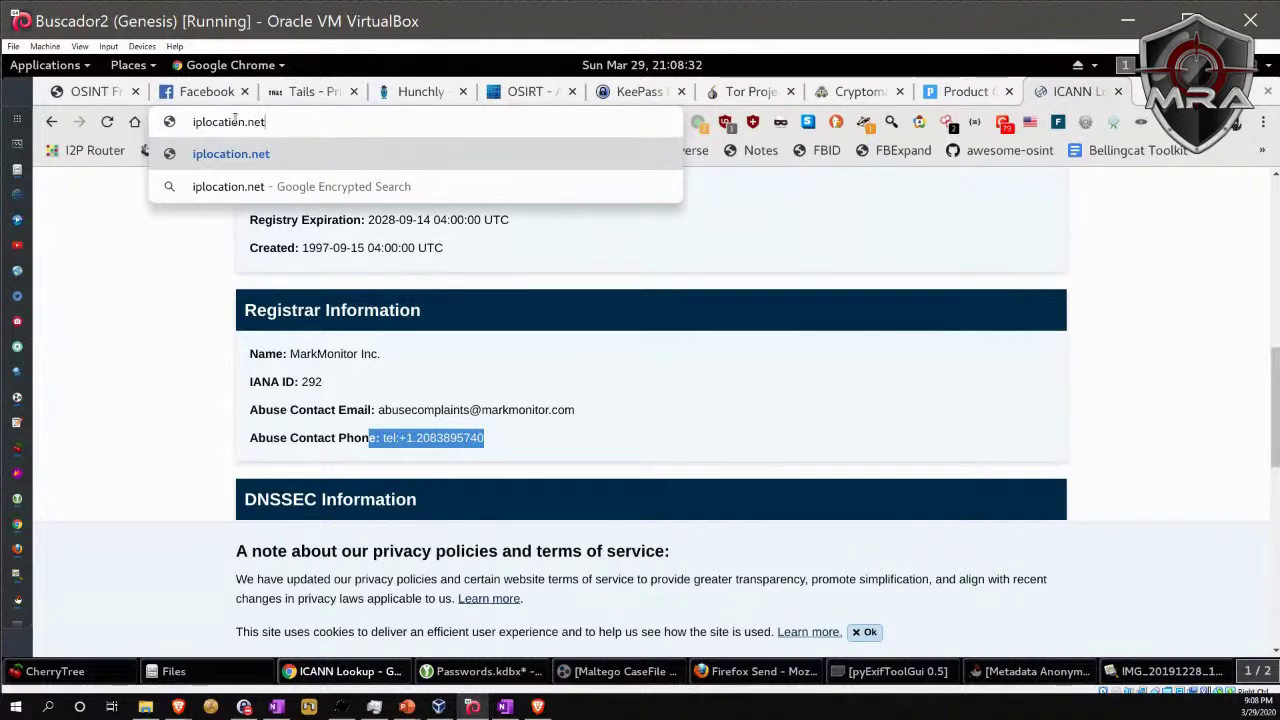
pyautogui.press('Return')
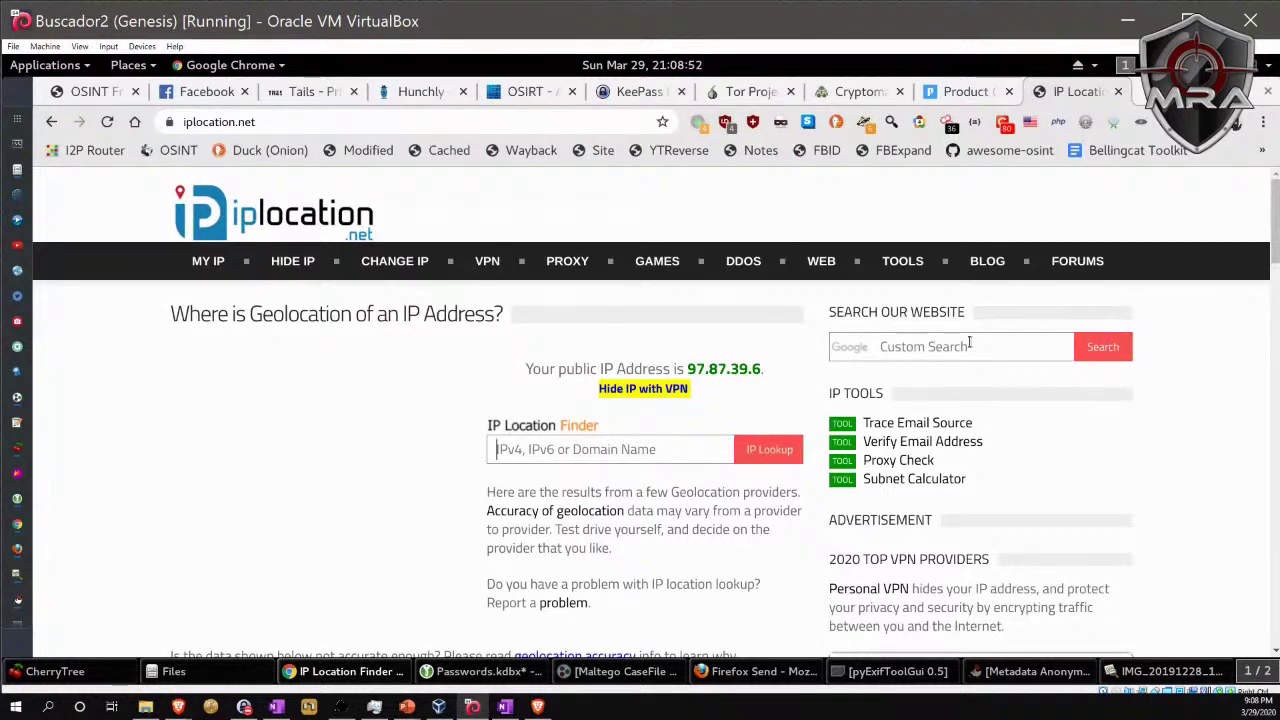
# Open the Canarytokens generator page at canarytokens.org/generate/.
pyautogui.click(273, 122)
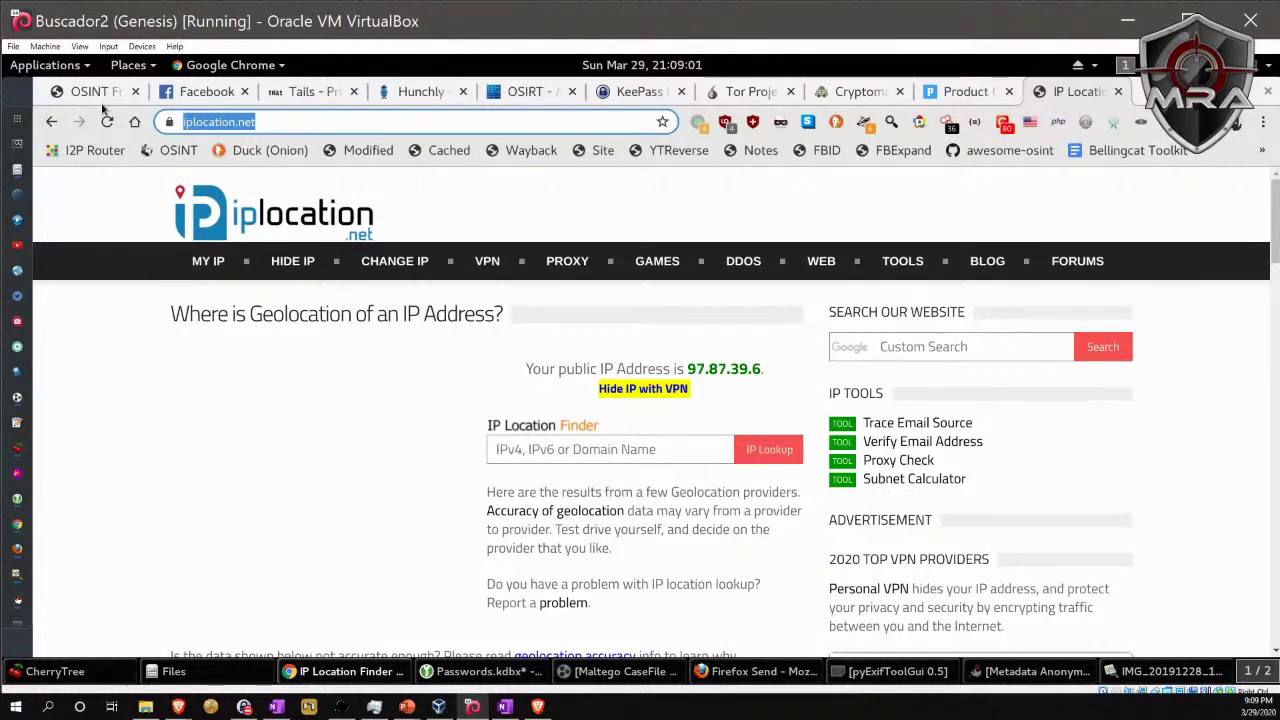
pyautogui.write('canaryto')
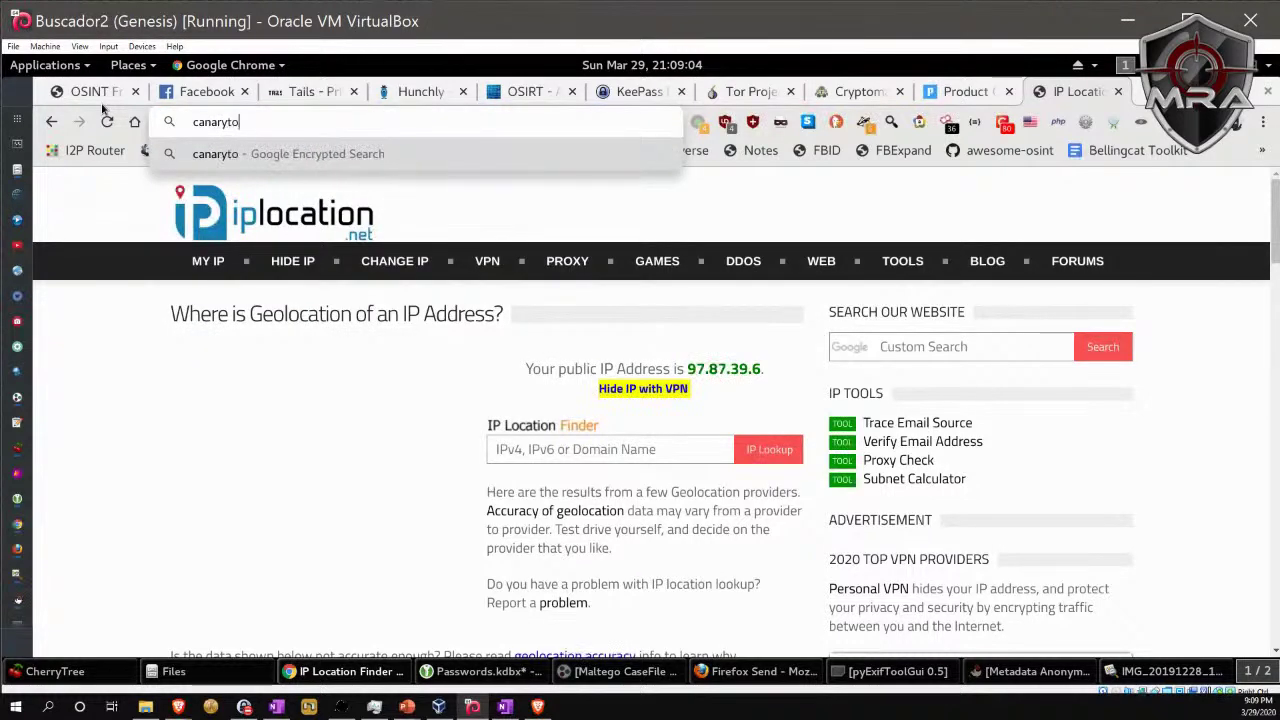
pyautogui.write('kens.org/')
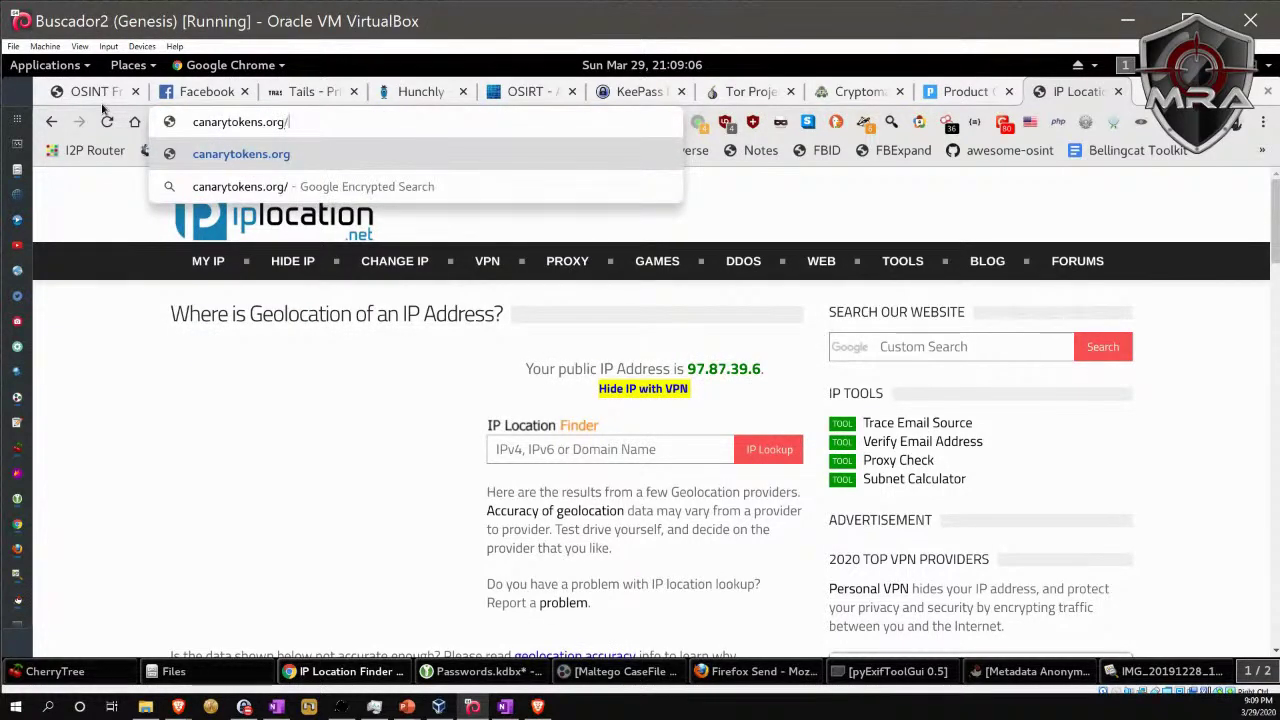
pyautogui.write('generate/')
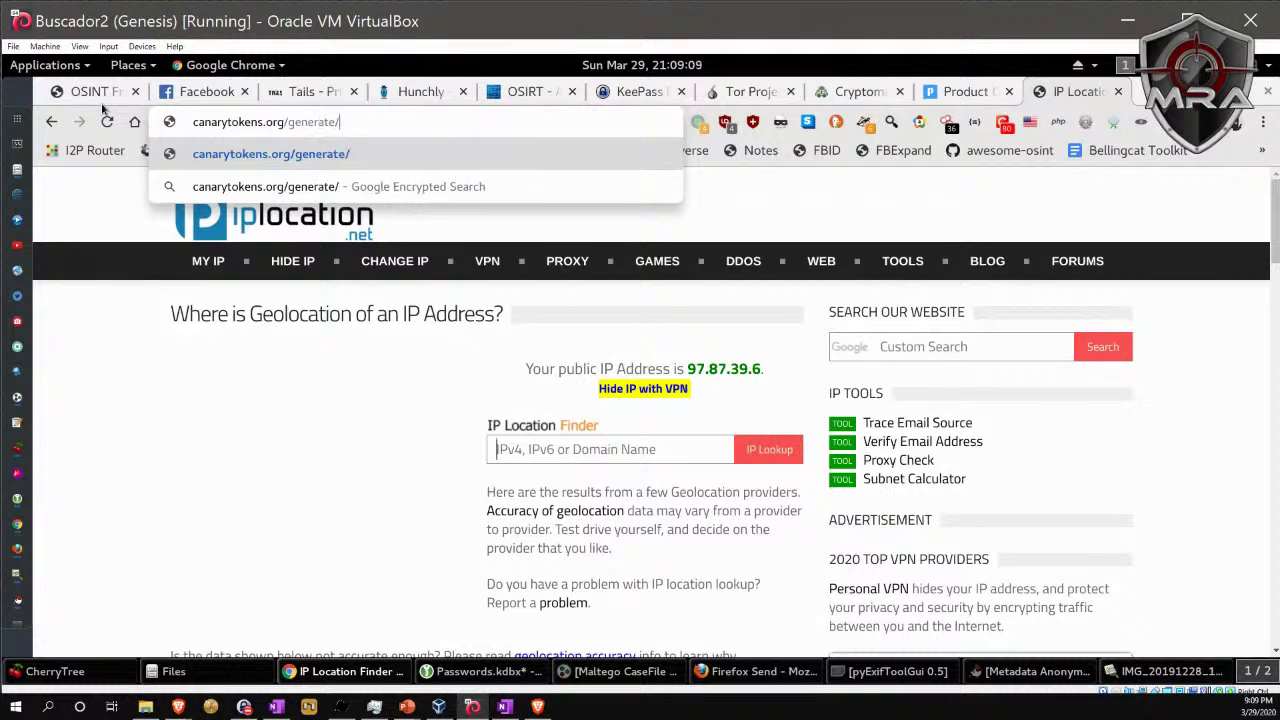
pyautogui.press('Return')
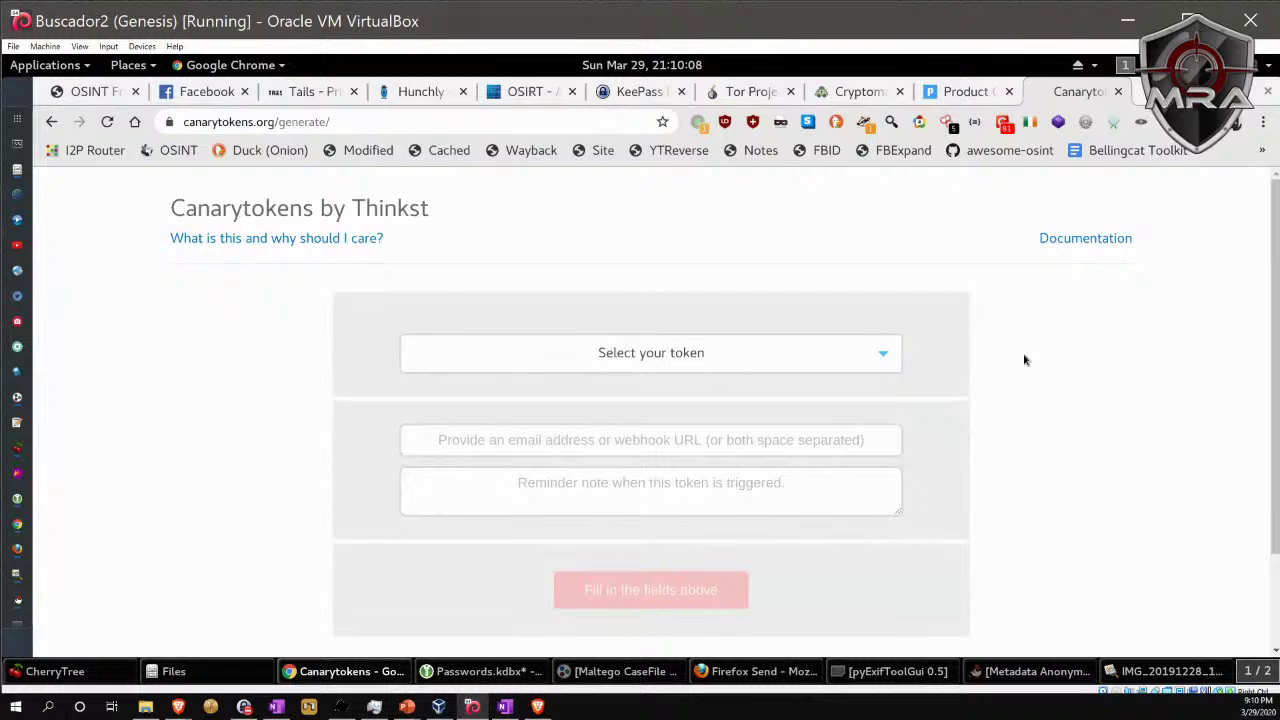
# Review the token types offered by the Canarytokens generator without selecting one.
pyautogui.click(750, 369)
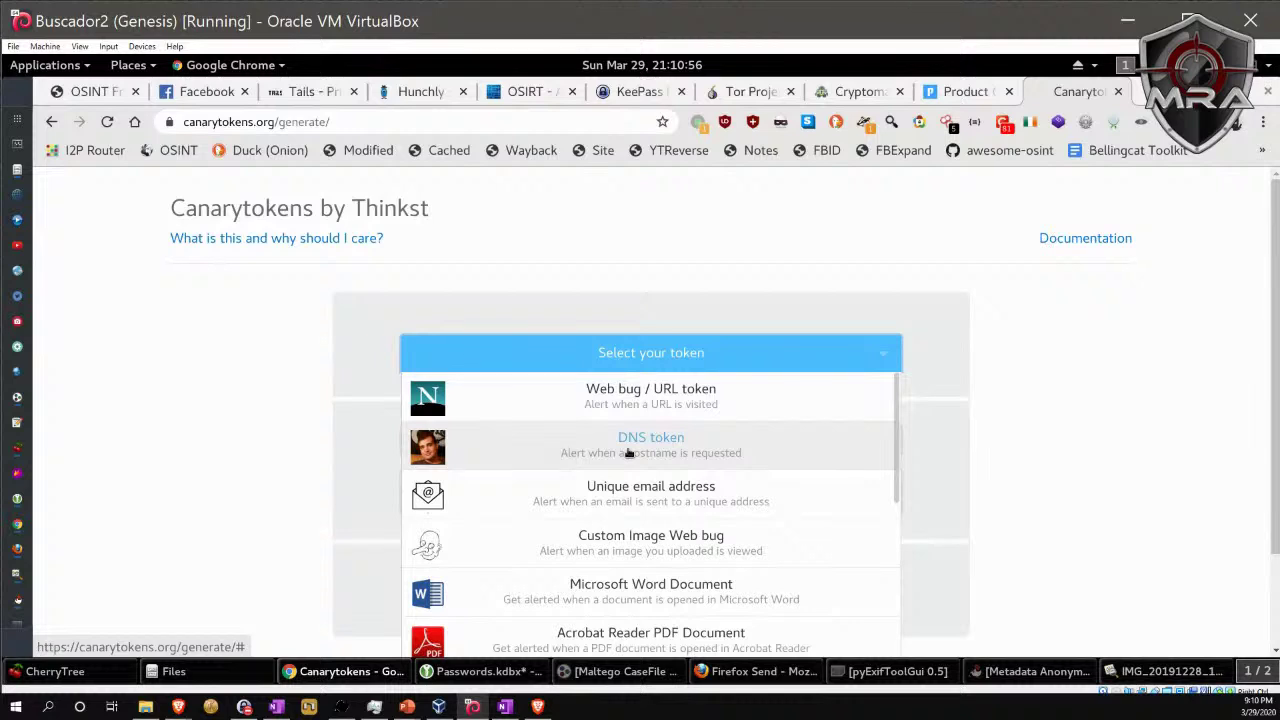
pyautogui.scroll(-2, 831, 517)
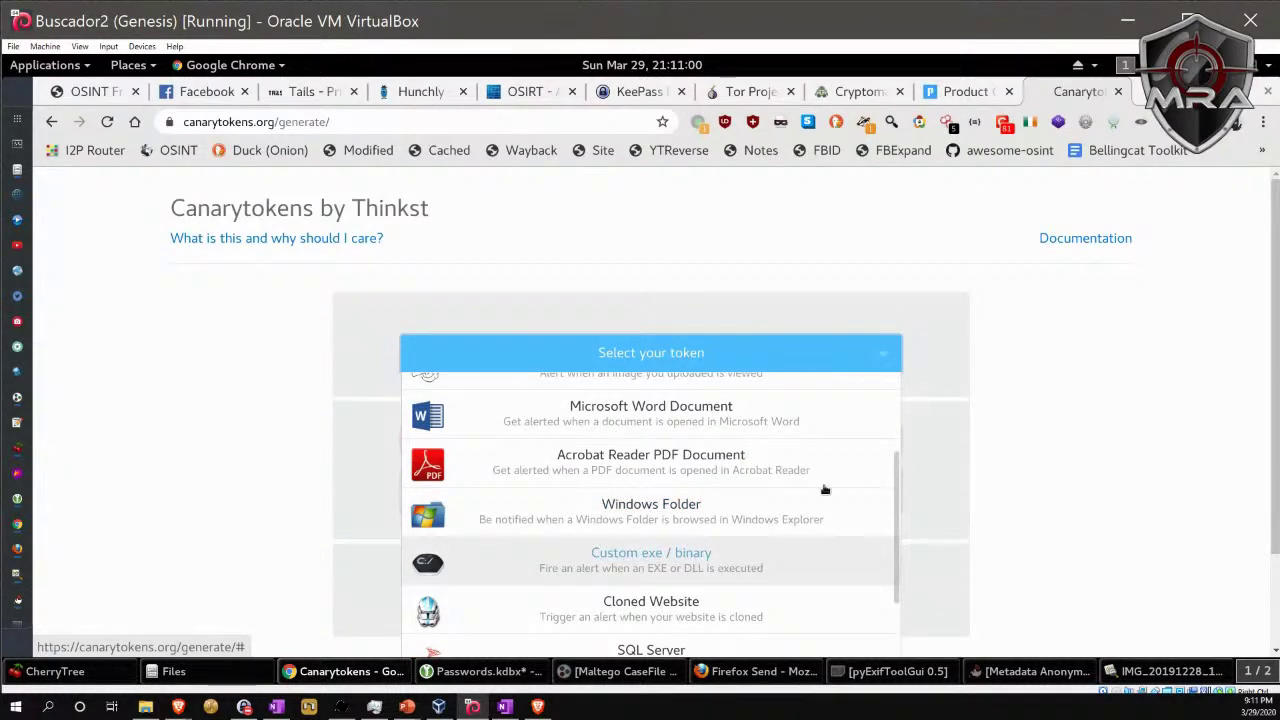
pyautogui.click(1012, 411)
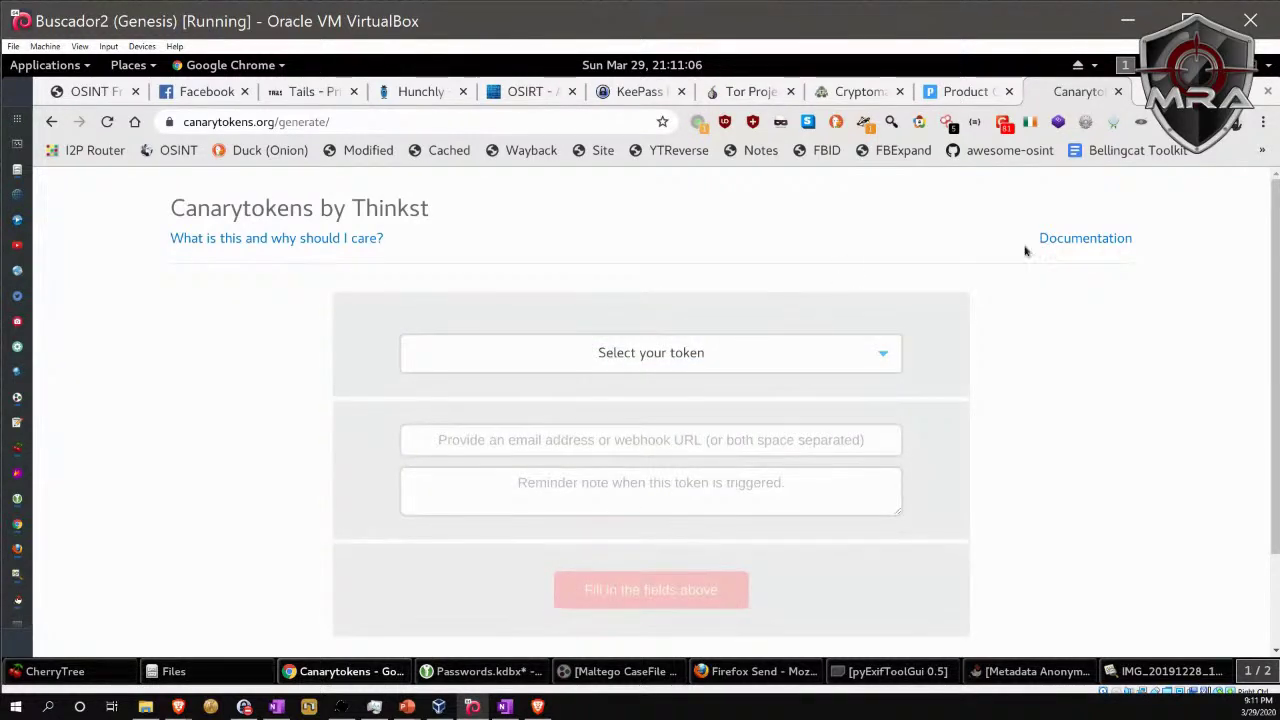
# Open anonymousemail.me in the same tab to show its anonymous email form.
pyautogui.click(343, 122)
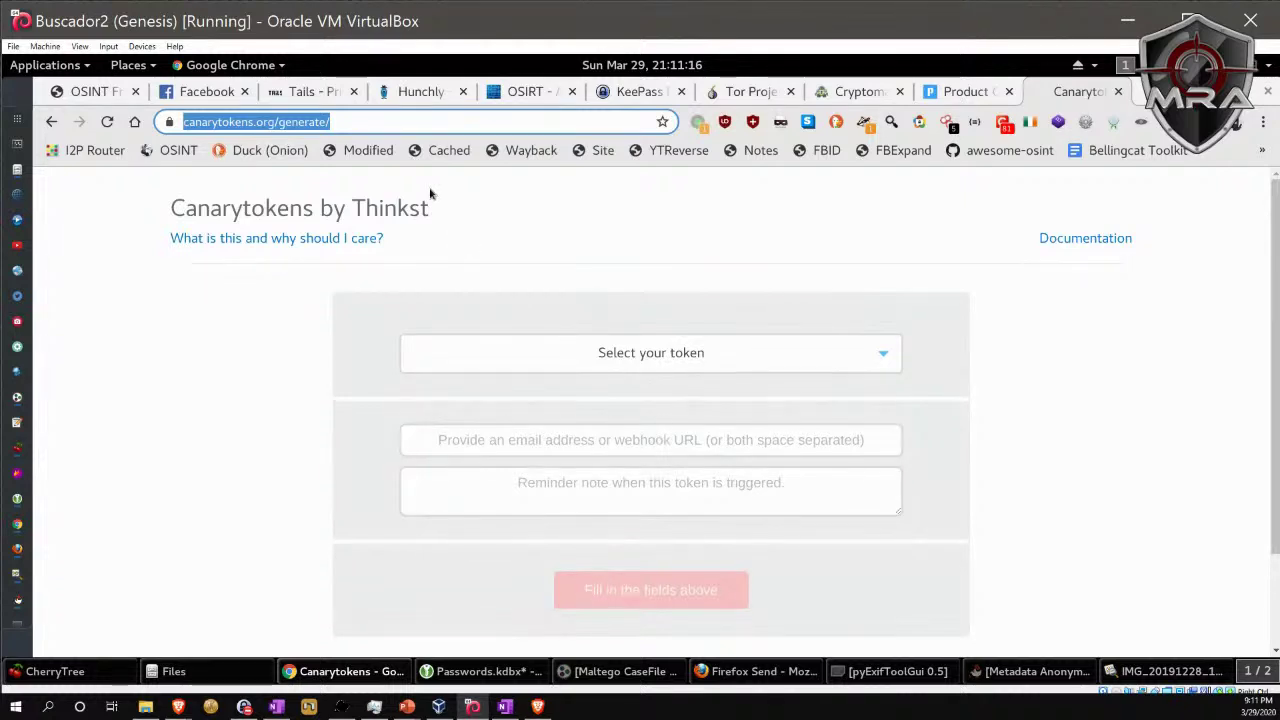
pyautogui.write('anony')
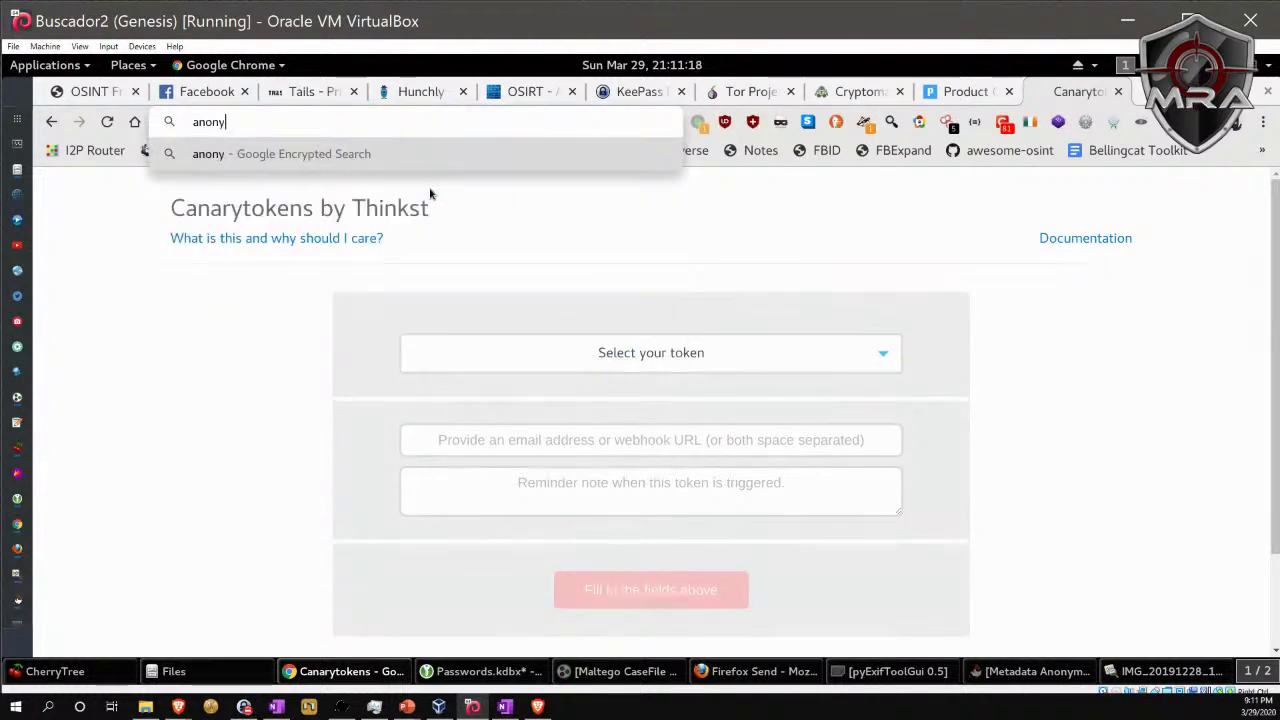
pyautogui.write('mousema8l')
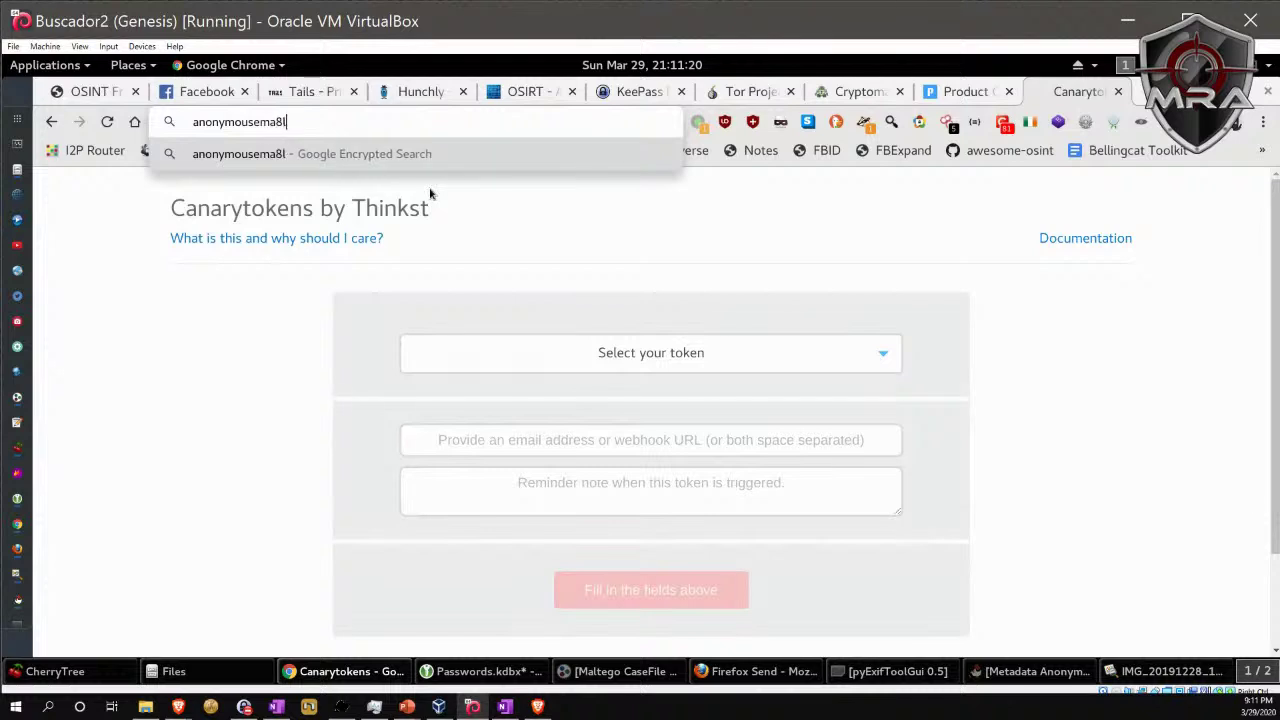
pyautogui.press('BackSpace')
pyautogui.press('BackSpace')
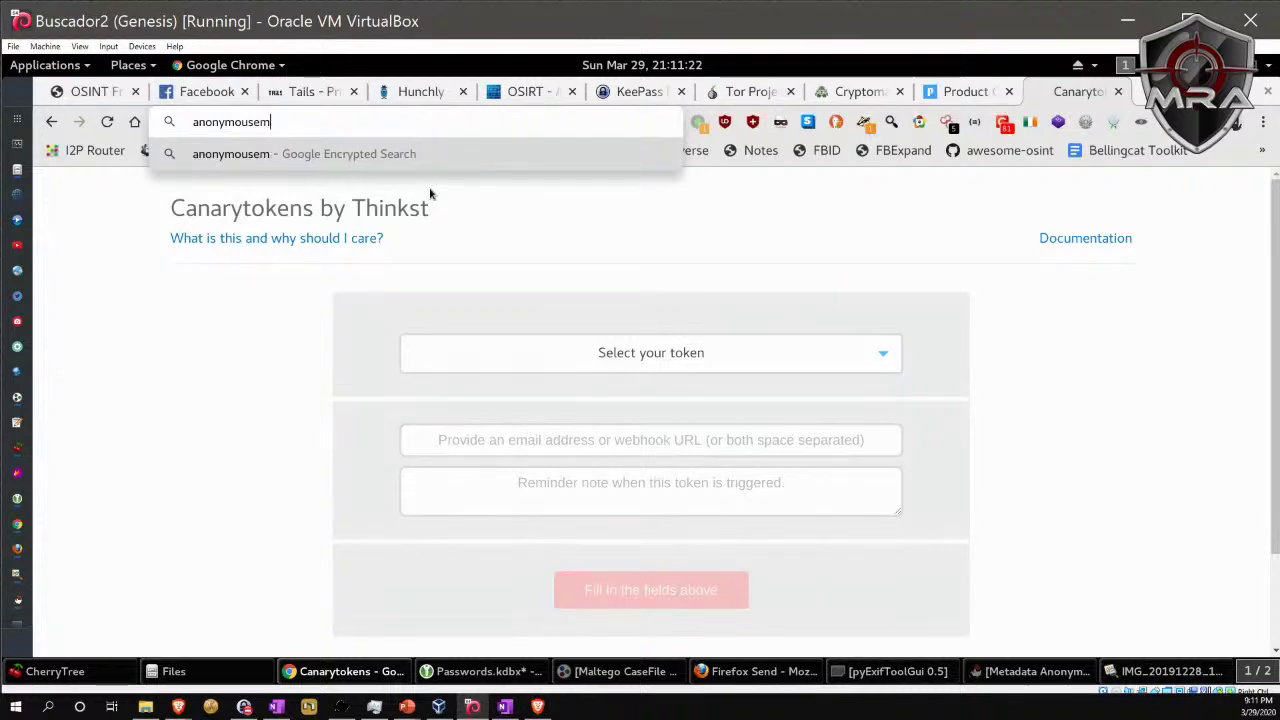
pyautogui.write('il.me')
pyautogui.press('Return')
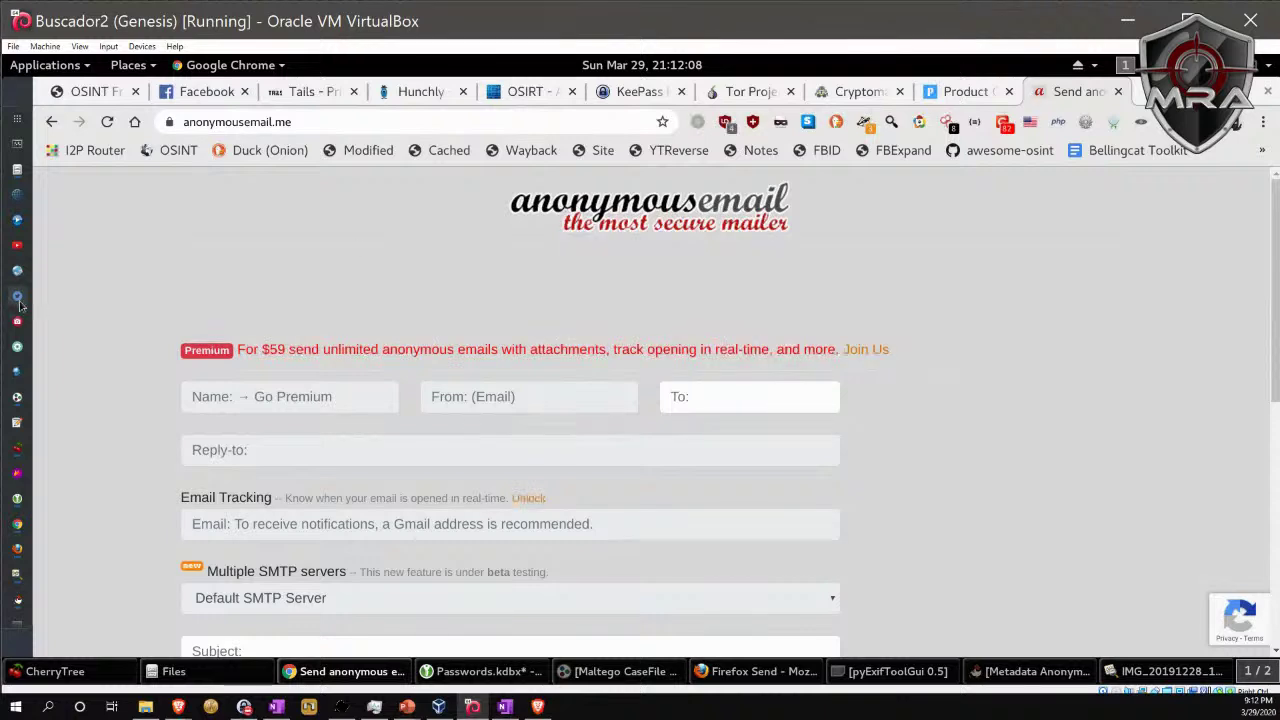
# Open the BiggerPockets real estate site at biggerpockets.com.
pyautogui.click(327, 128)
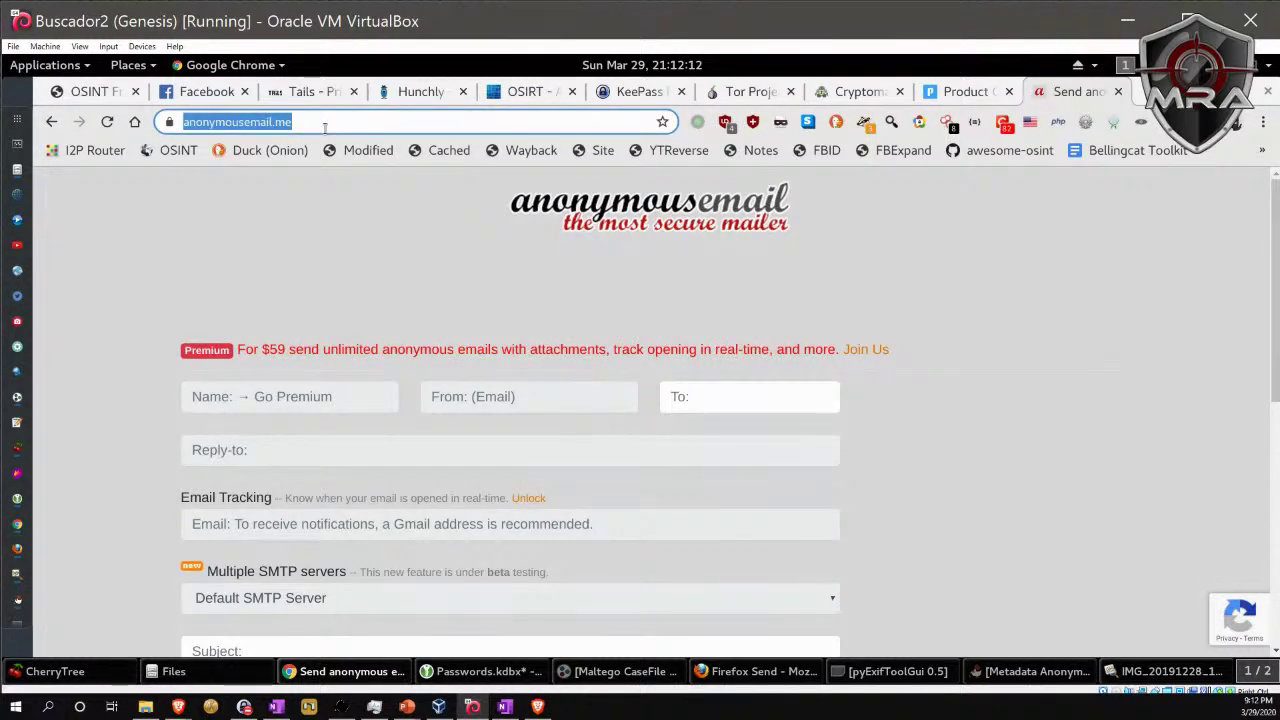
pyautogui.write('biggerpockets.com')
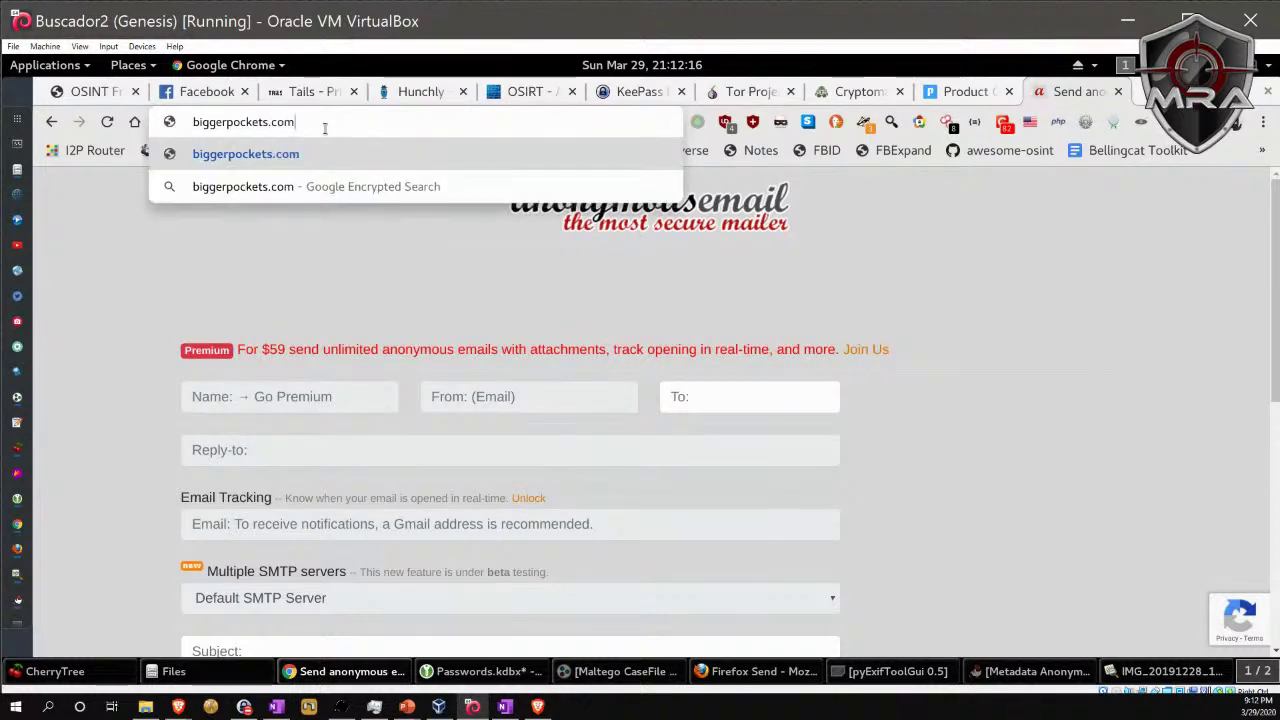
pyautogui.press('Return')
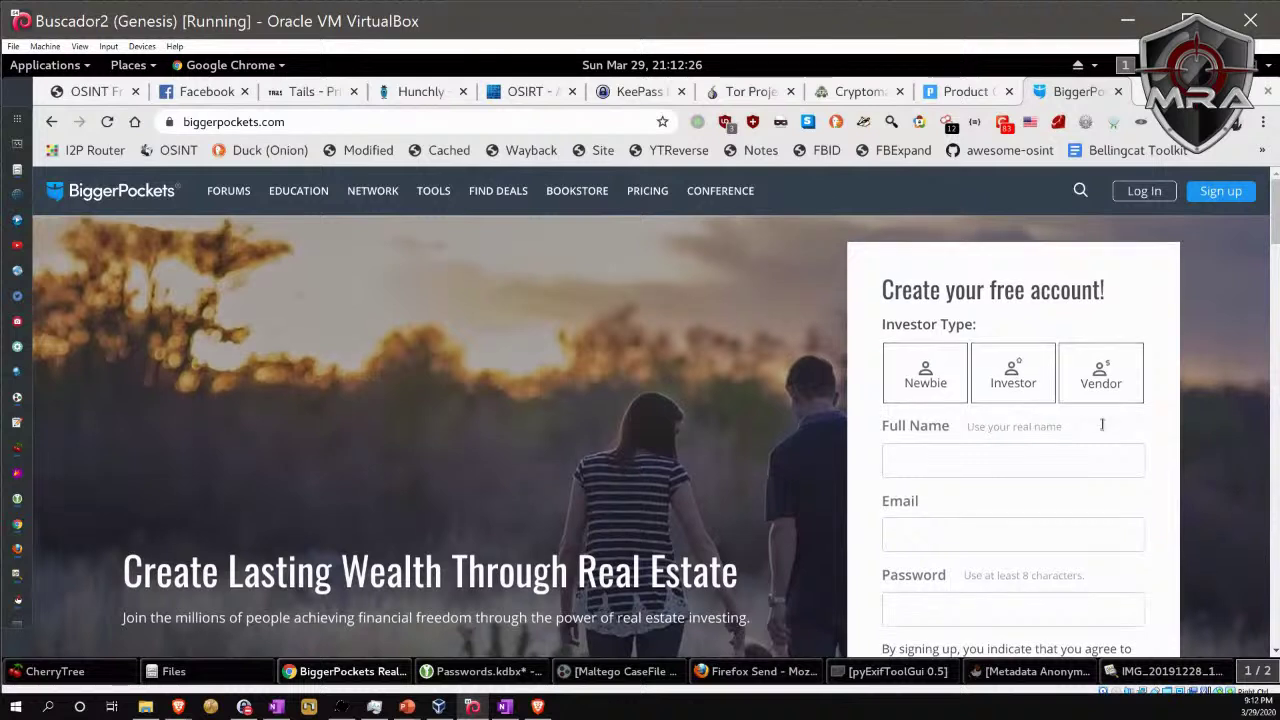
# Fill in the full name in the BiggerPockets free account form and view the remaining sign-up fields.
pyautogui.scroll(-1, 1070, 425)
pyautogui.click(984, 410)
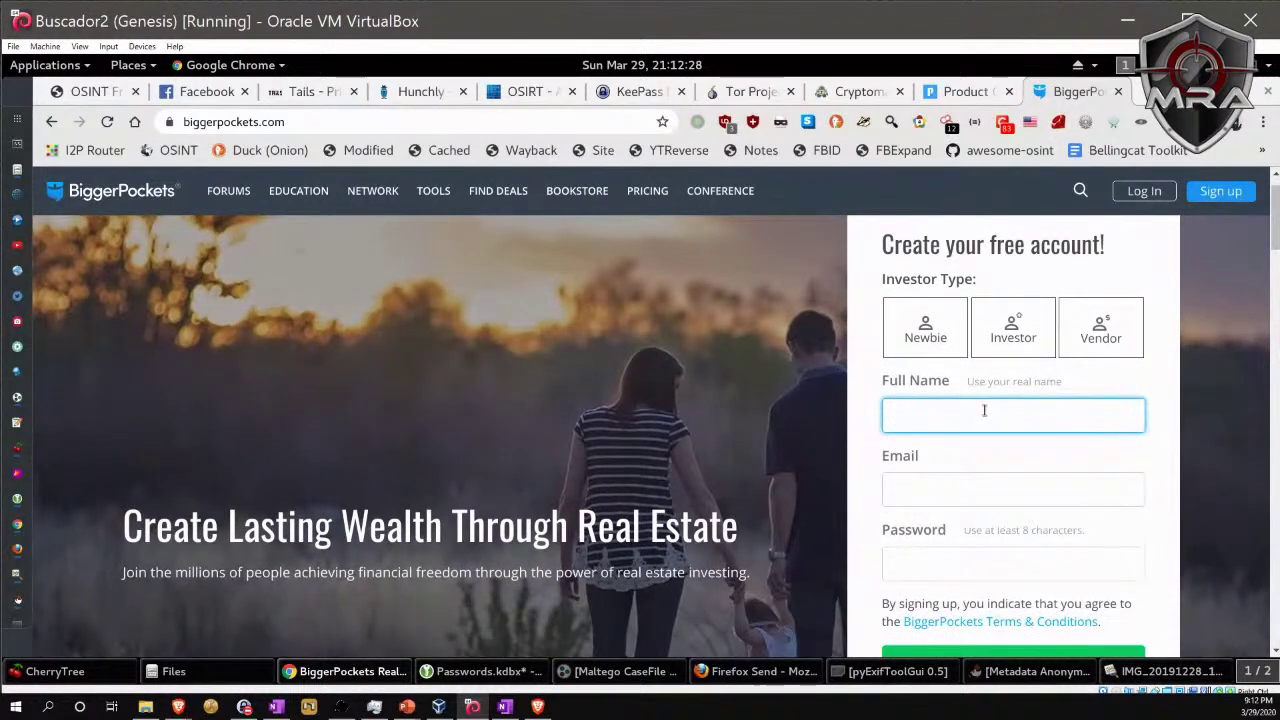
pyautogui.write('Carl Weathers')
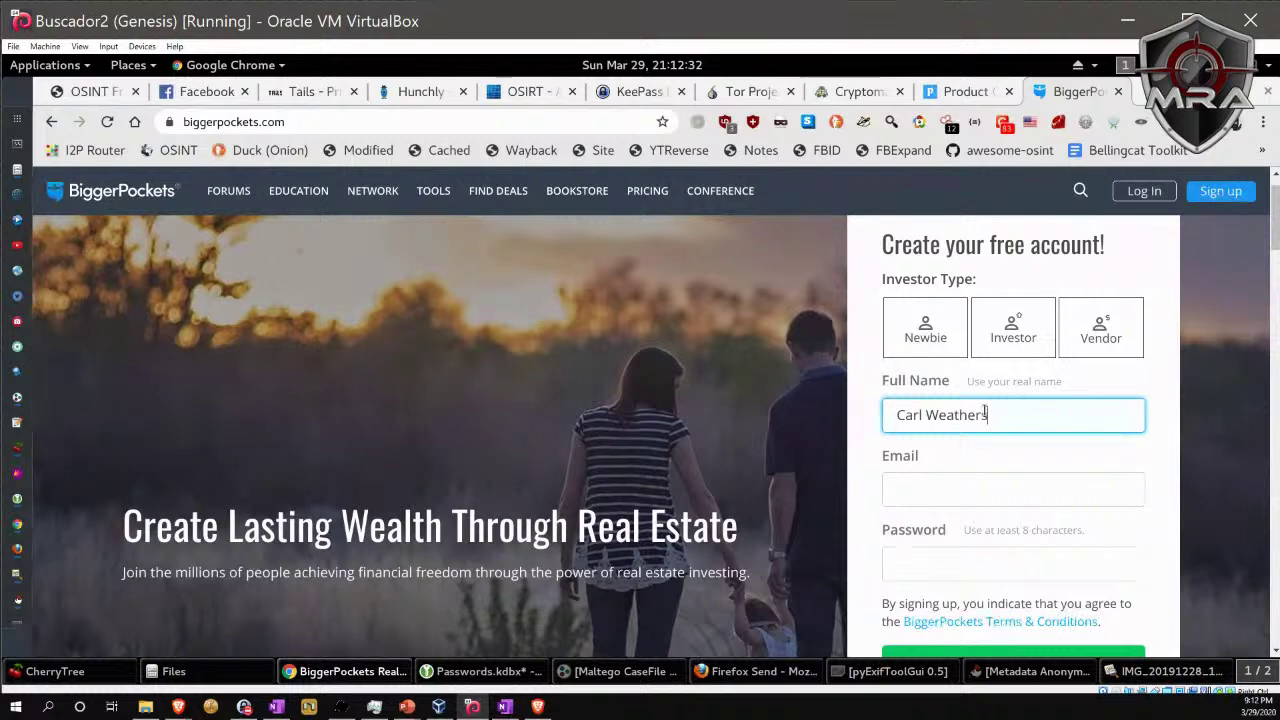
pyautogui.press('Return')
pyautogui.scroll(1, 615, 281)
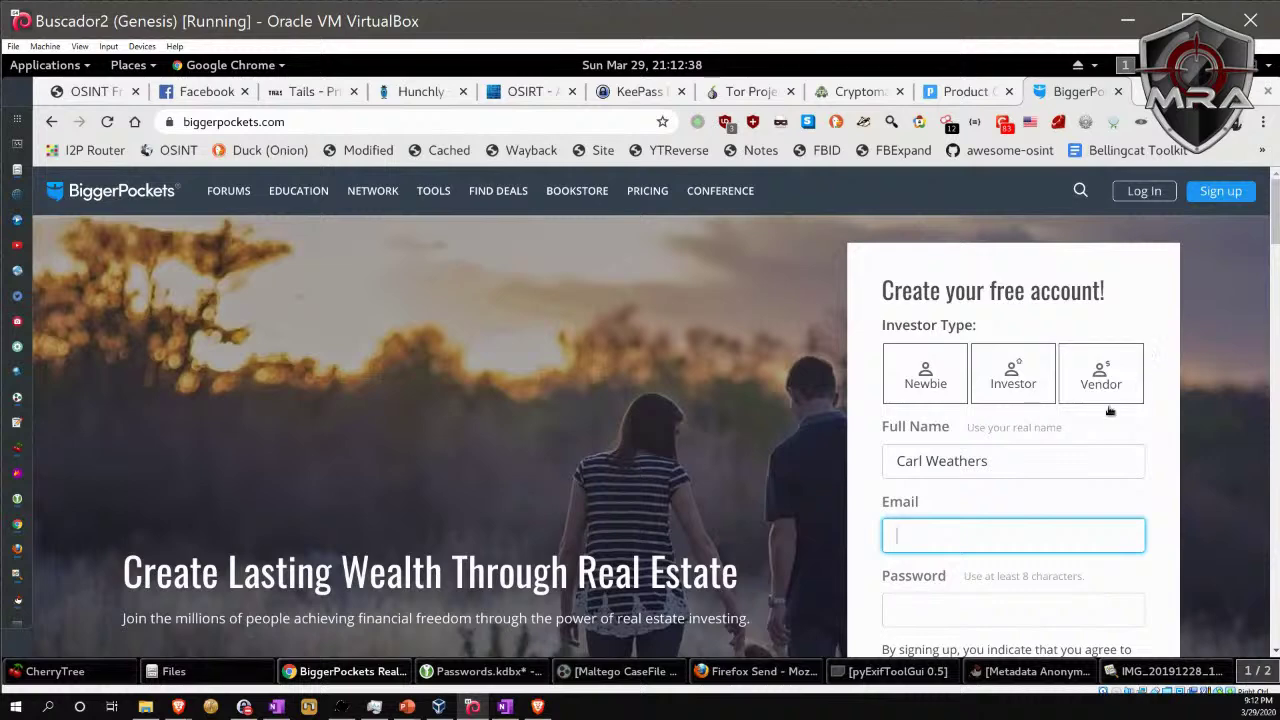
pyautogui.scroll(-1, 897, 485)
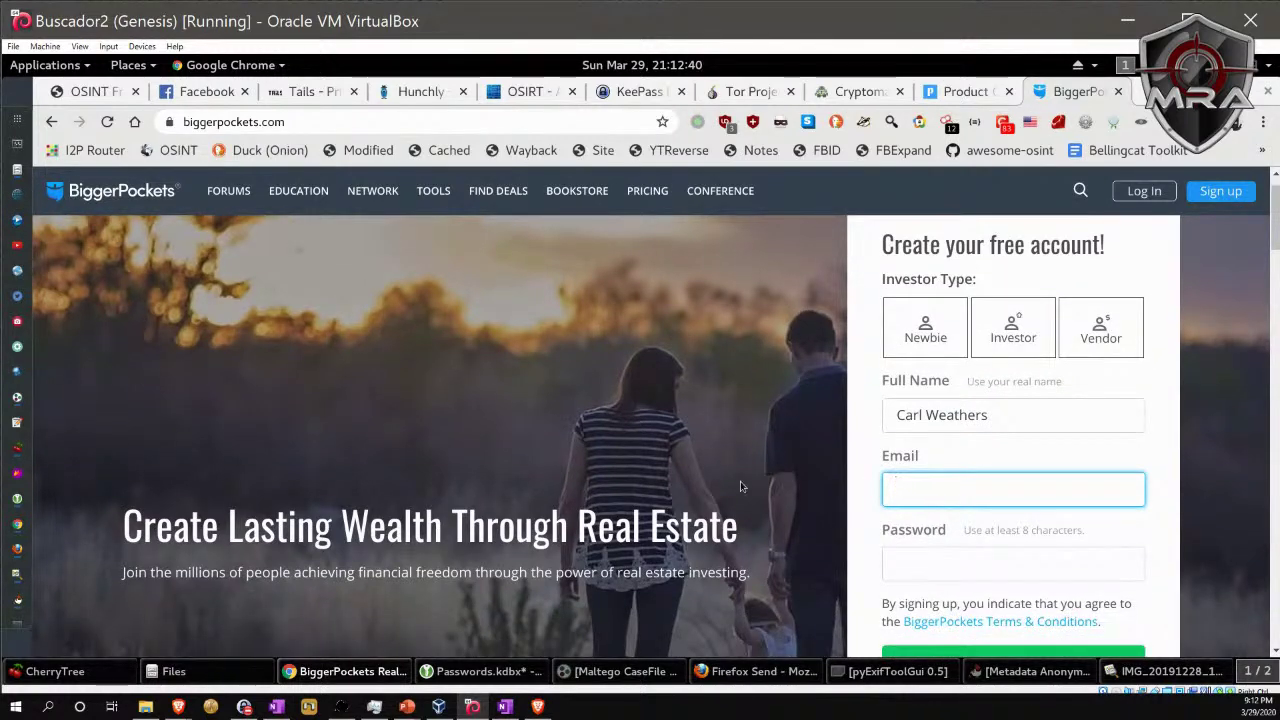
pyautogui.scroll(-3, 740, 481)
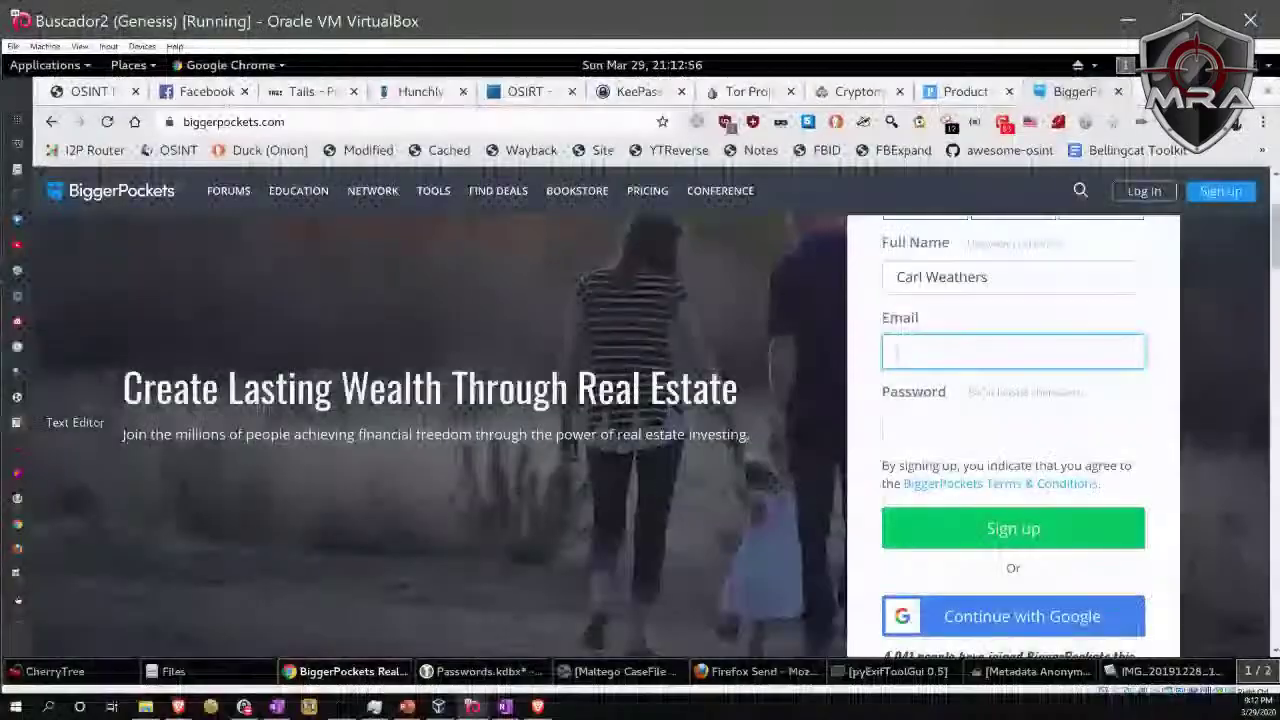
# Open the court search site at ncsc-search.squiz.cloud/ in the same tab.
pyautogui.click(486, 116)
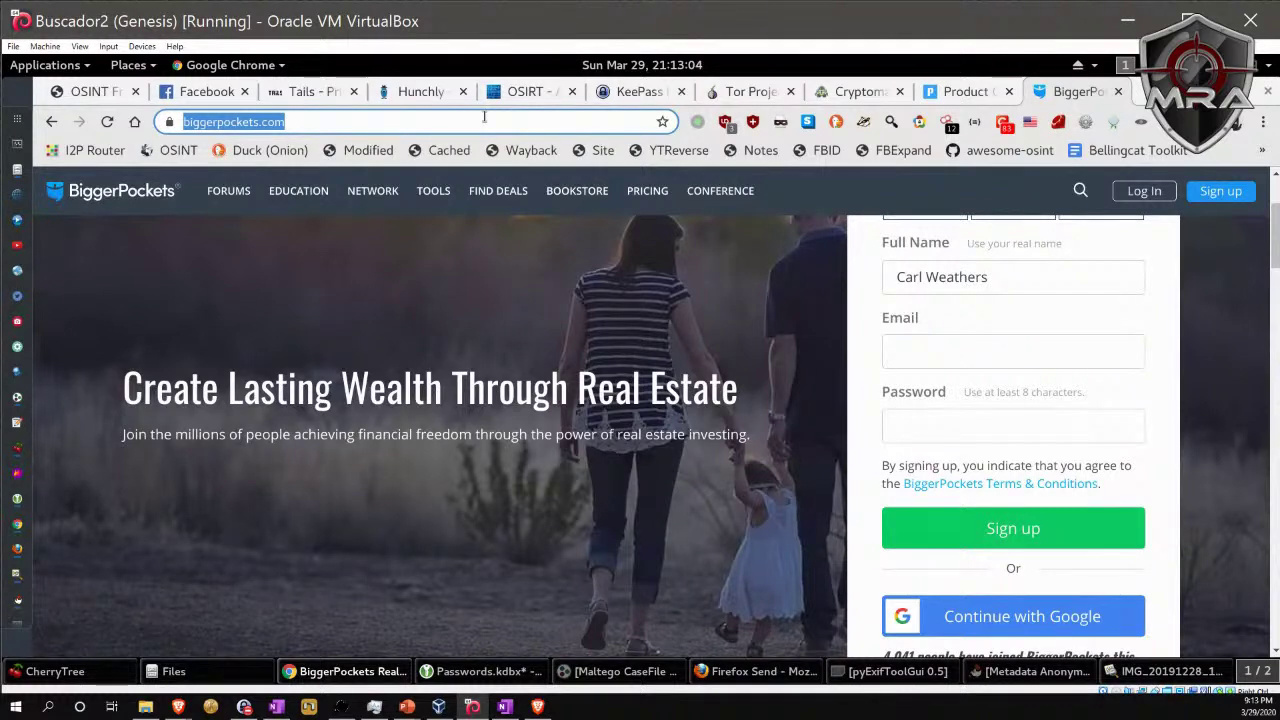
pyautogui.write('ncs')
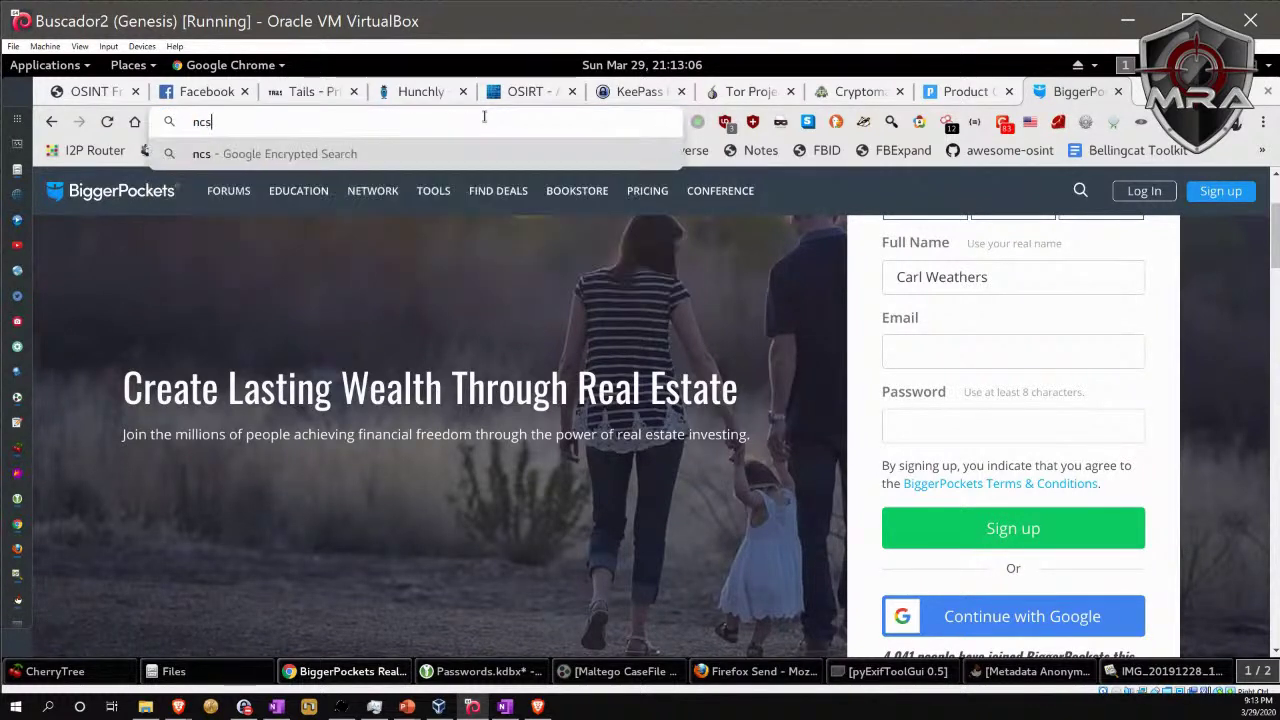
pyautogui.write('c-s')
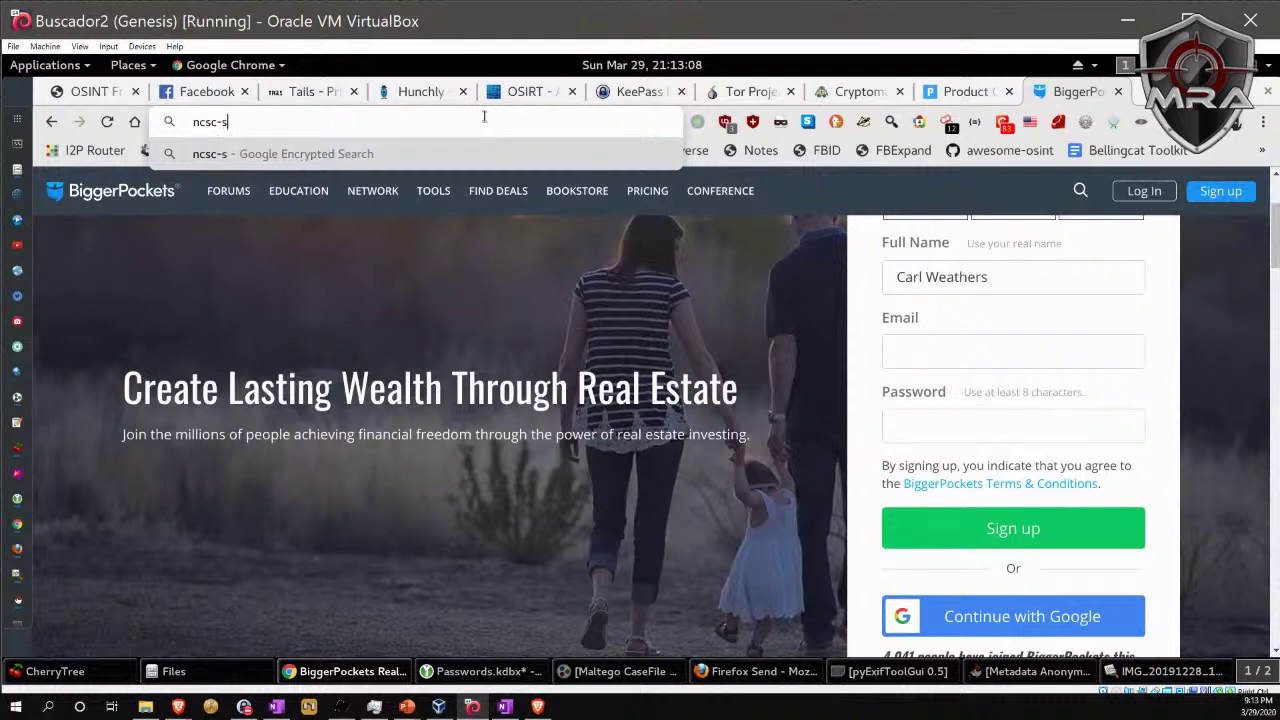
pyautogui.write('earch.')
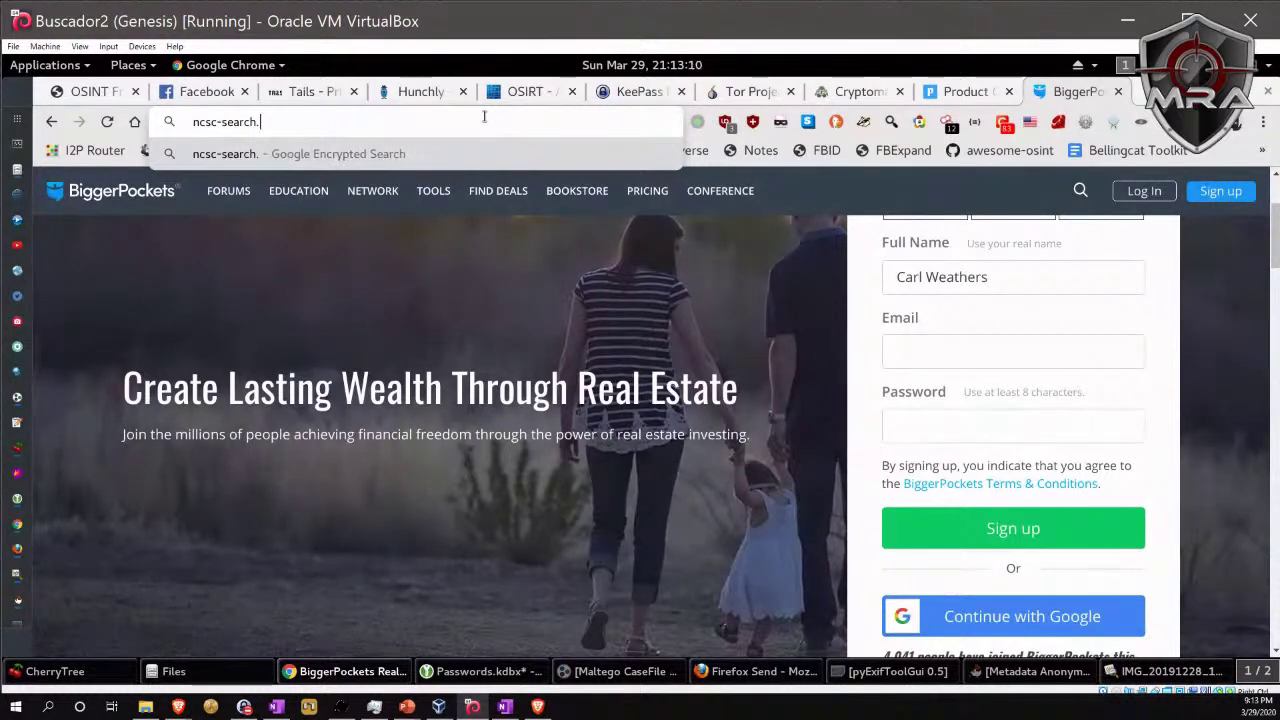
pyautogui.write('squiz.co')
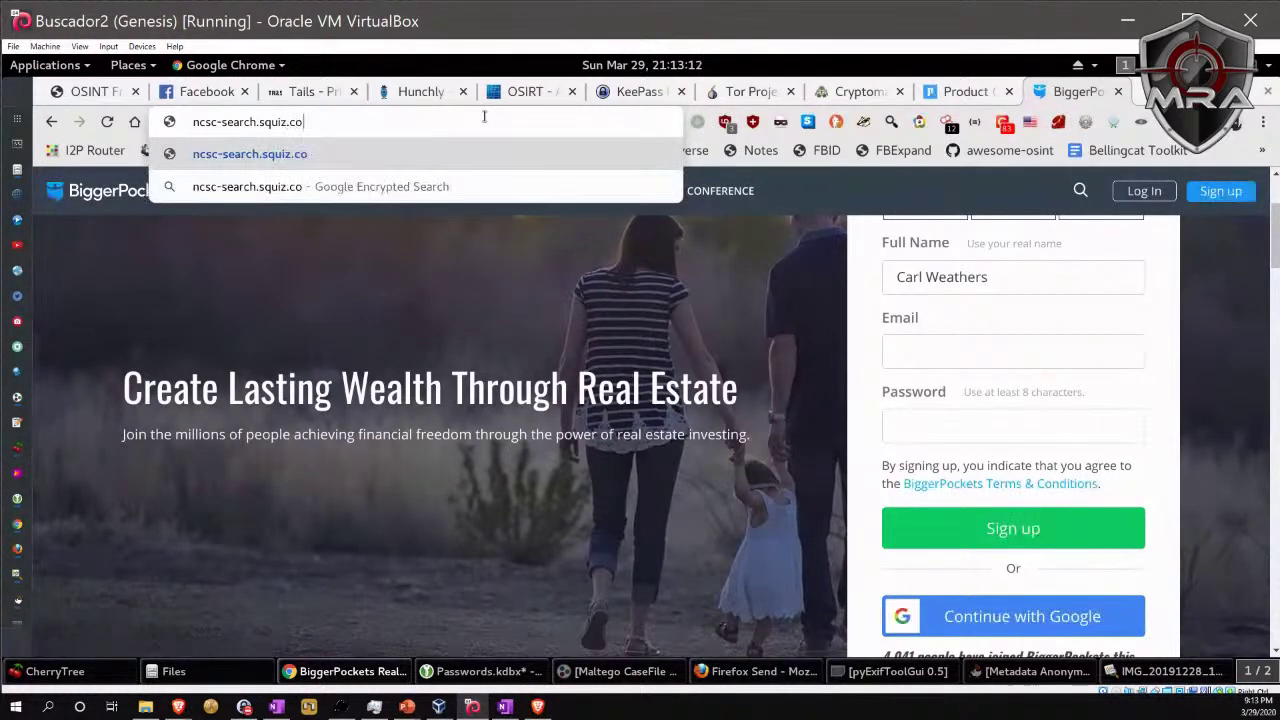
pyautogui.press('BackSpace')
pyautogui.write('loud/')
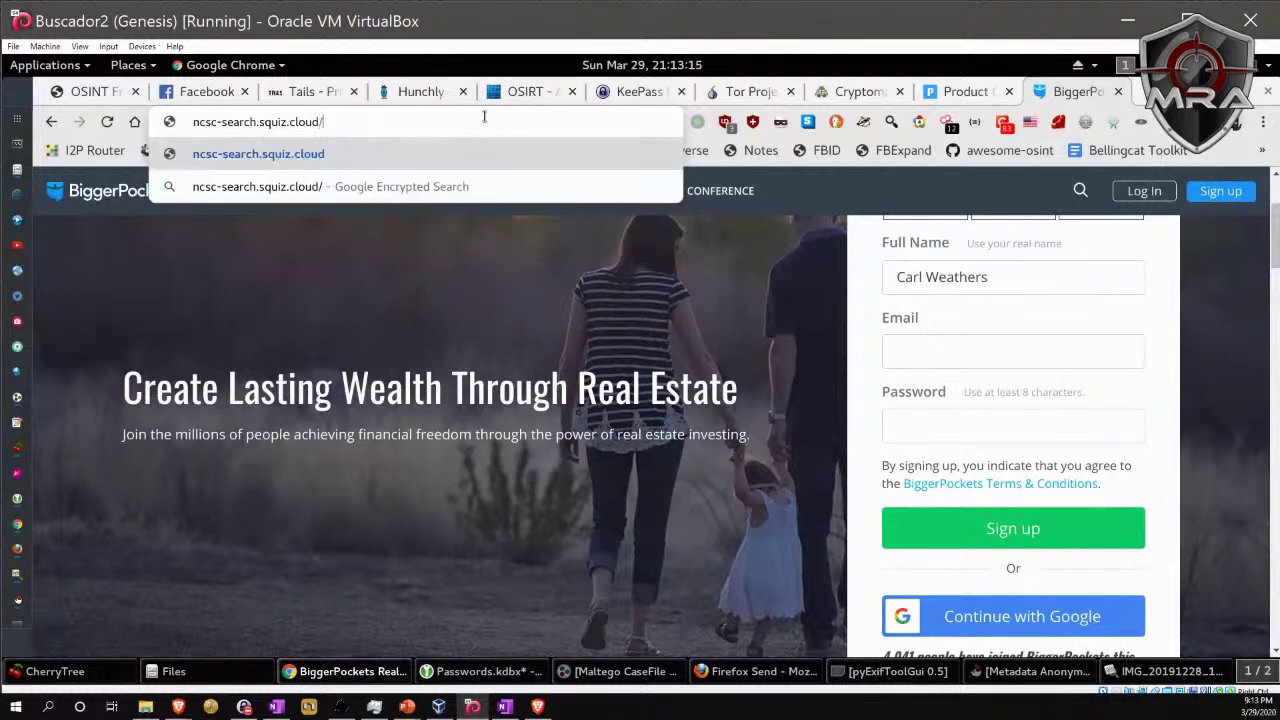
pyautogui.press('Return')
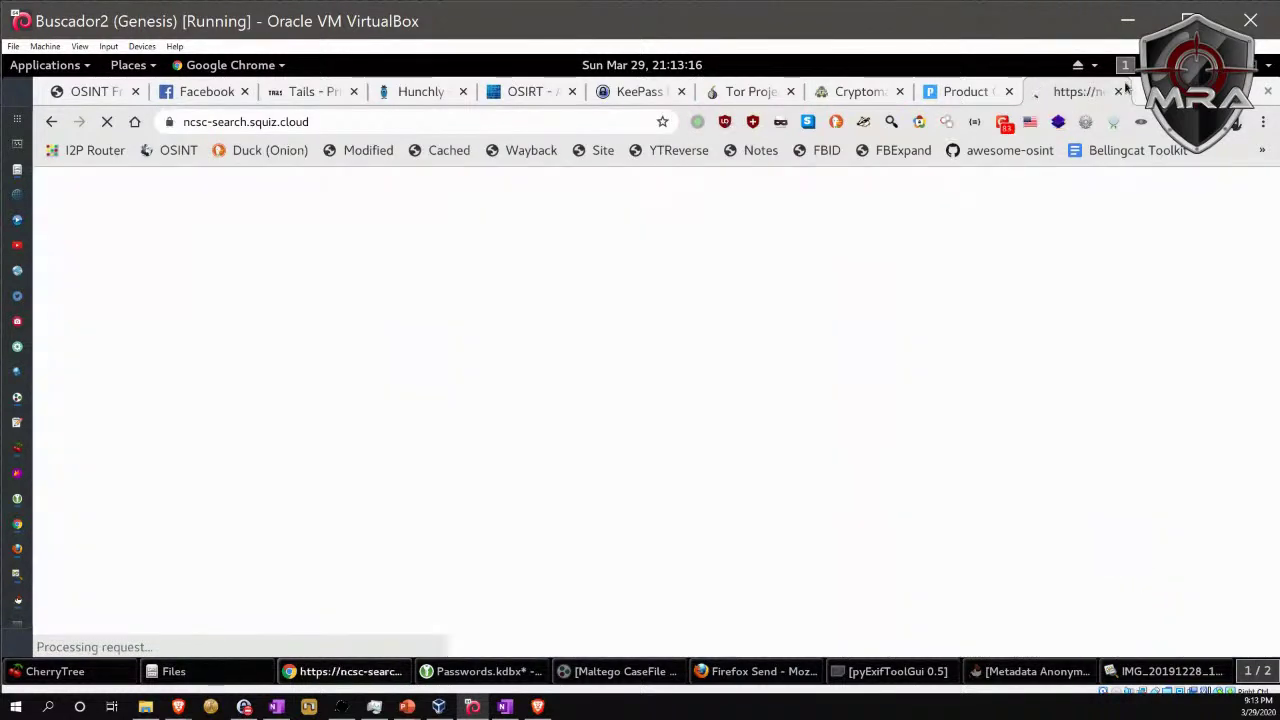
# Search Google for "alabama criminal search" in a new tab.
pyautogui.click(1130, 91)
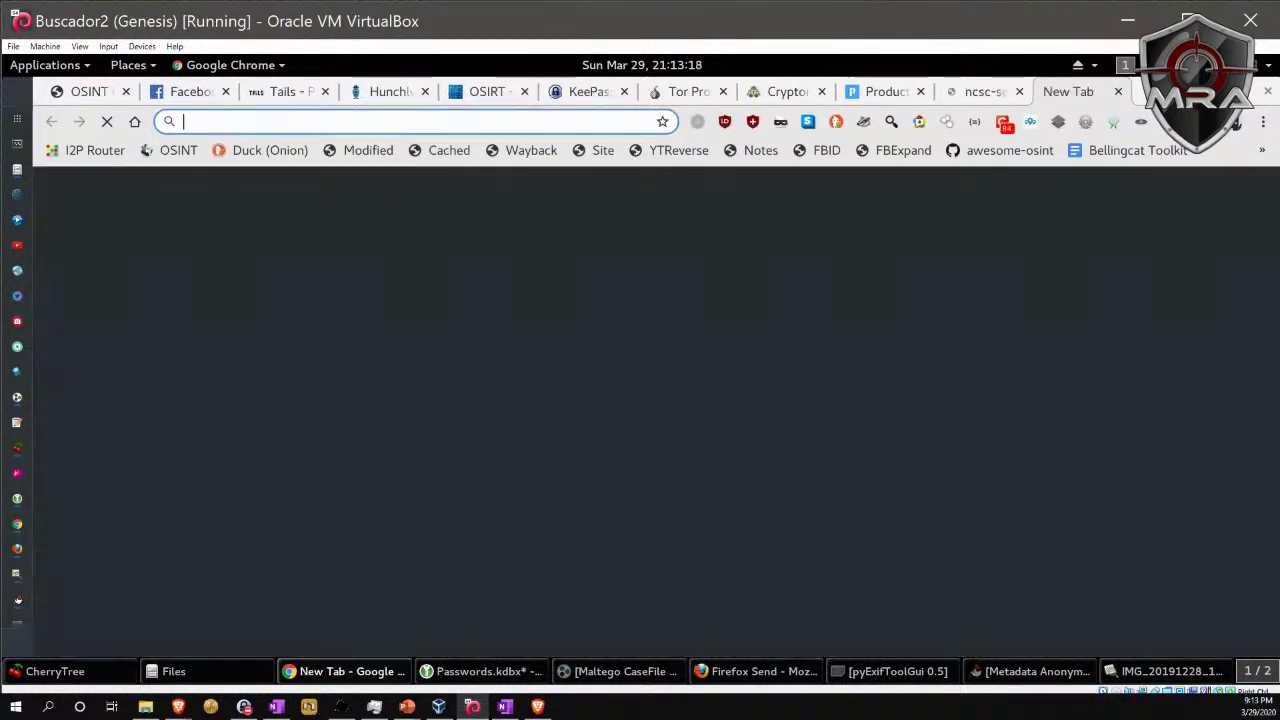
pyautogui.write('alabama')
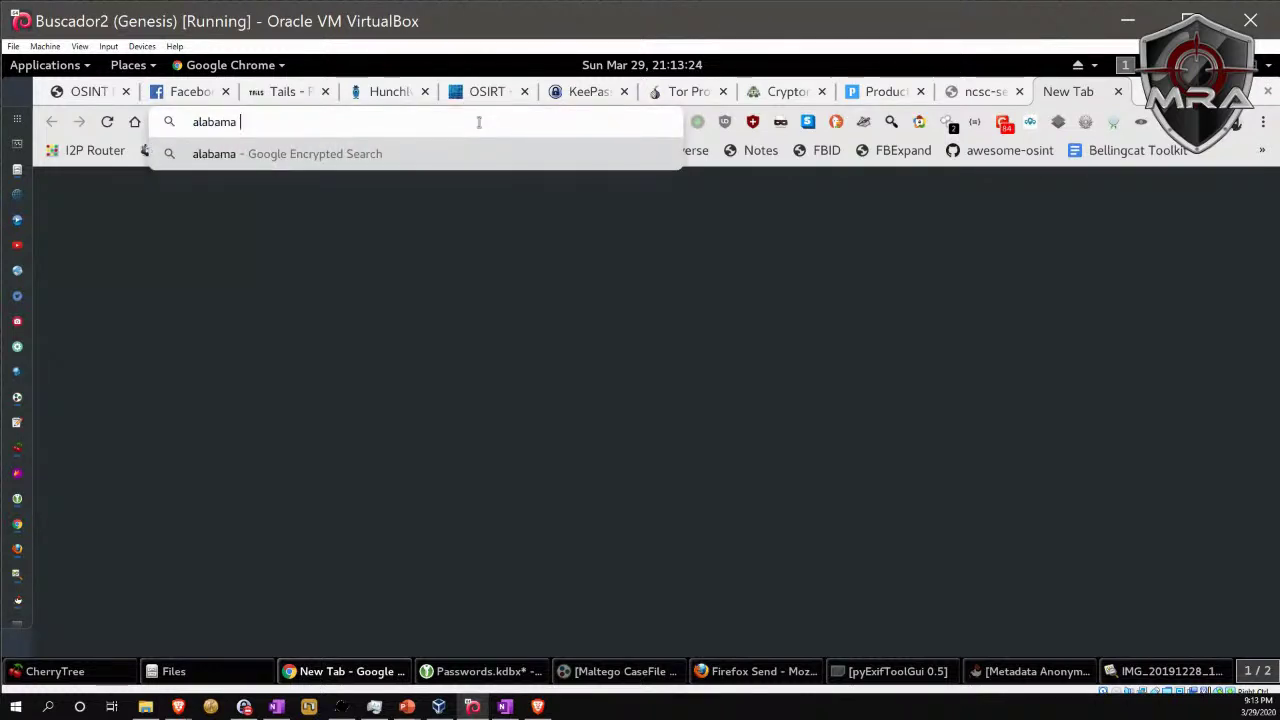
pyautogui.write(' cri')
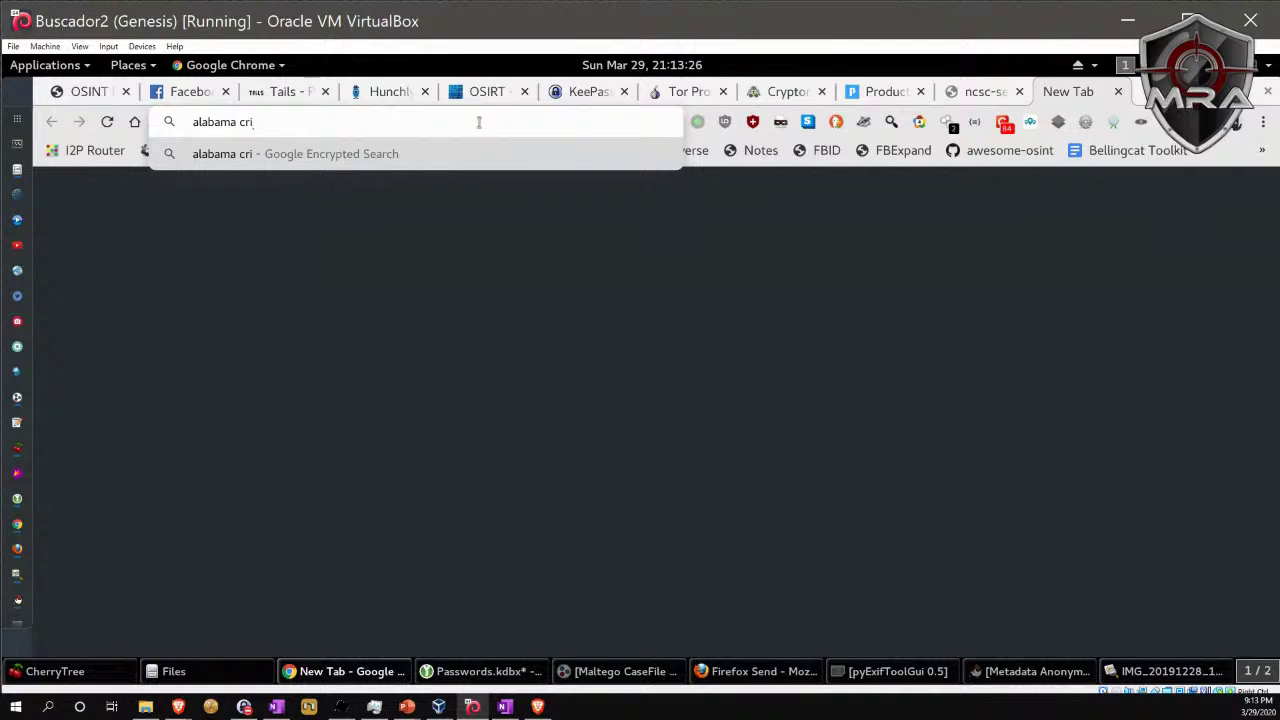
pyautogui.write('minal search')
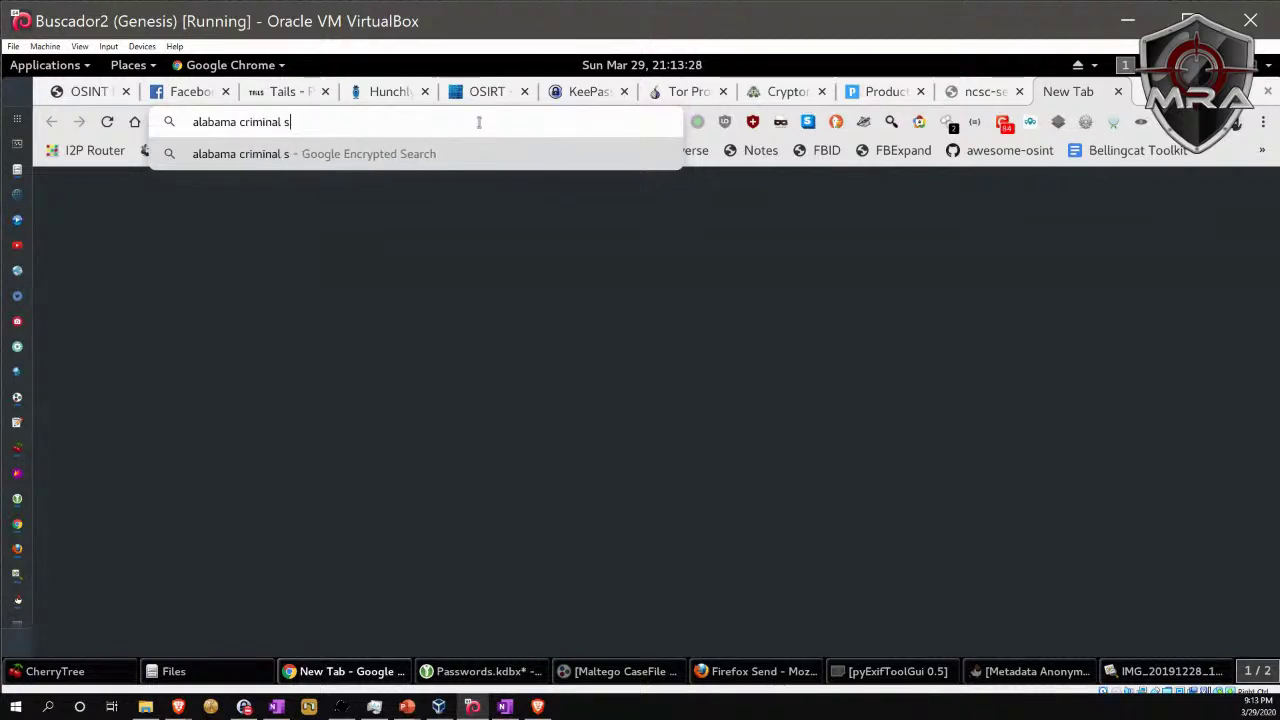
pyautogui.press('Return')
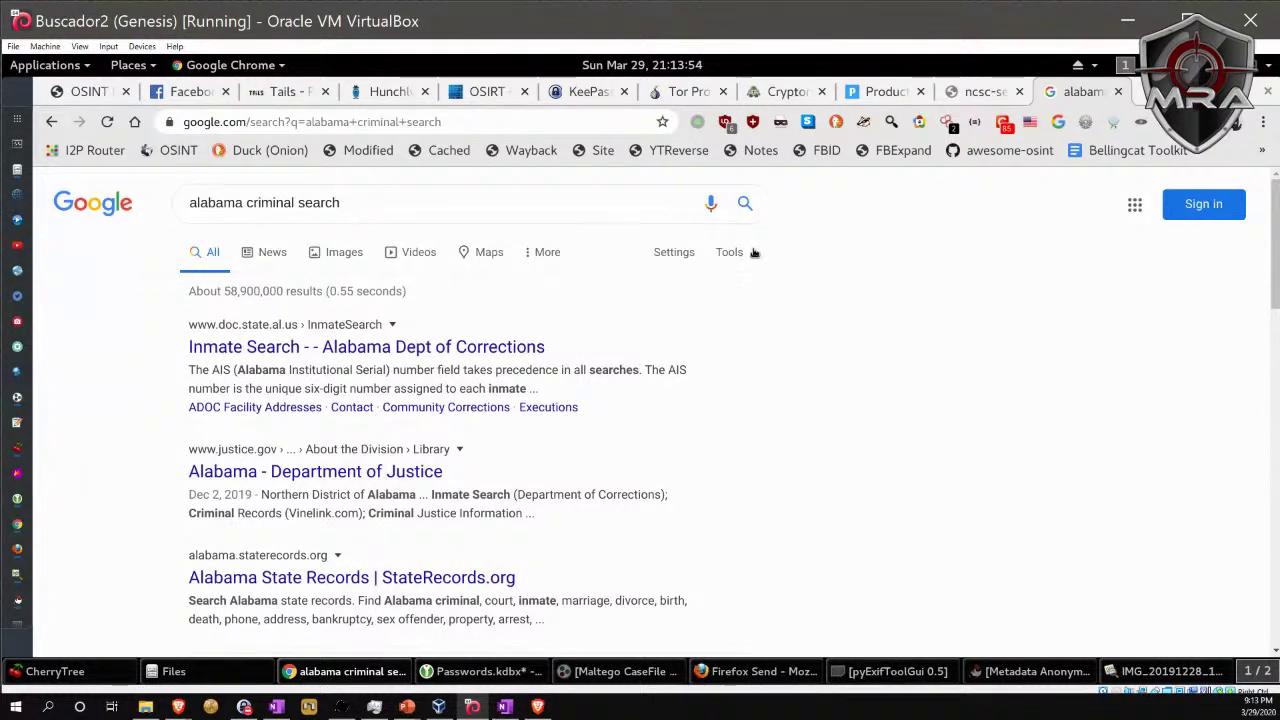
# Return to the ncsc-search.squiz.cloud page and try to load it again from its address.
pyautogui.click(982, 92)
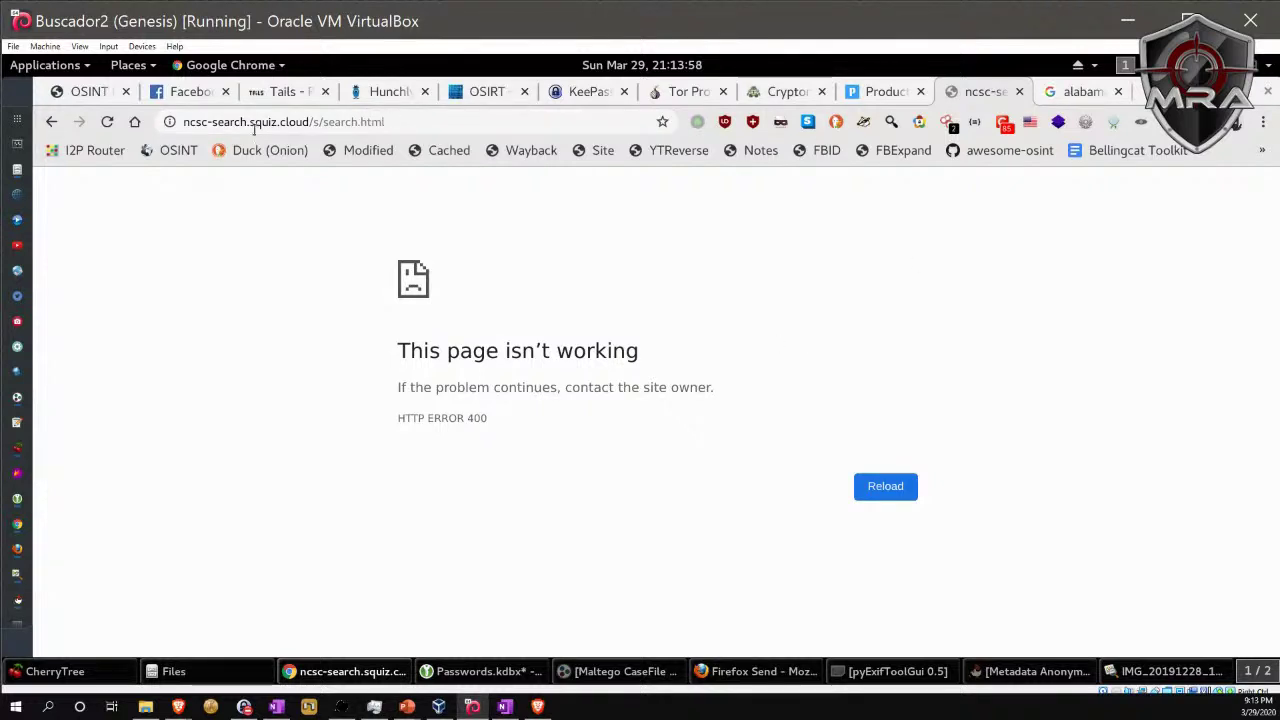
pyautogui.click(183, 121)
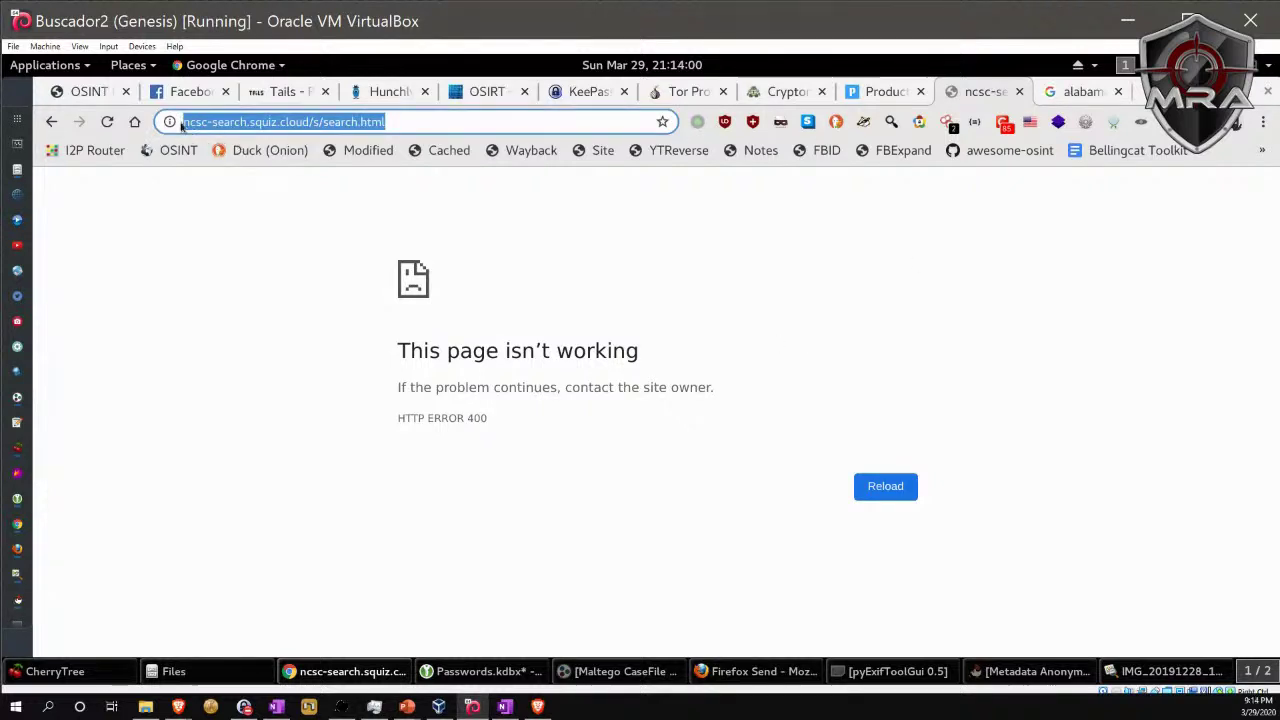
pyautogui.click(170, 121)
pyautogui.click(197, 122)
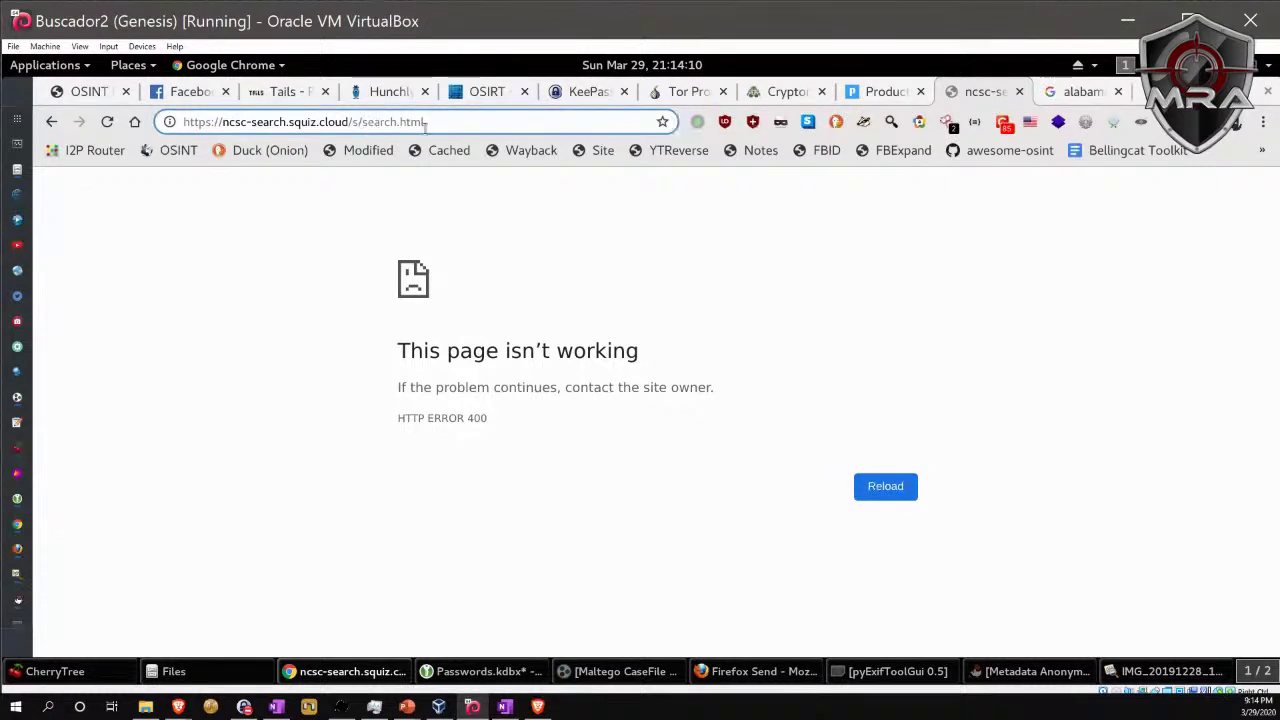
pyautogui.moveTo(436, 121); pyautogui.dragTo(354, 124)
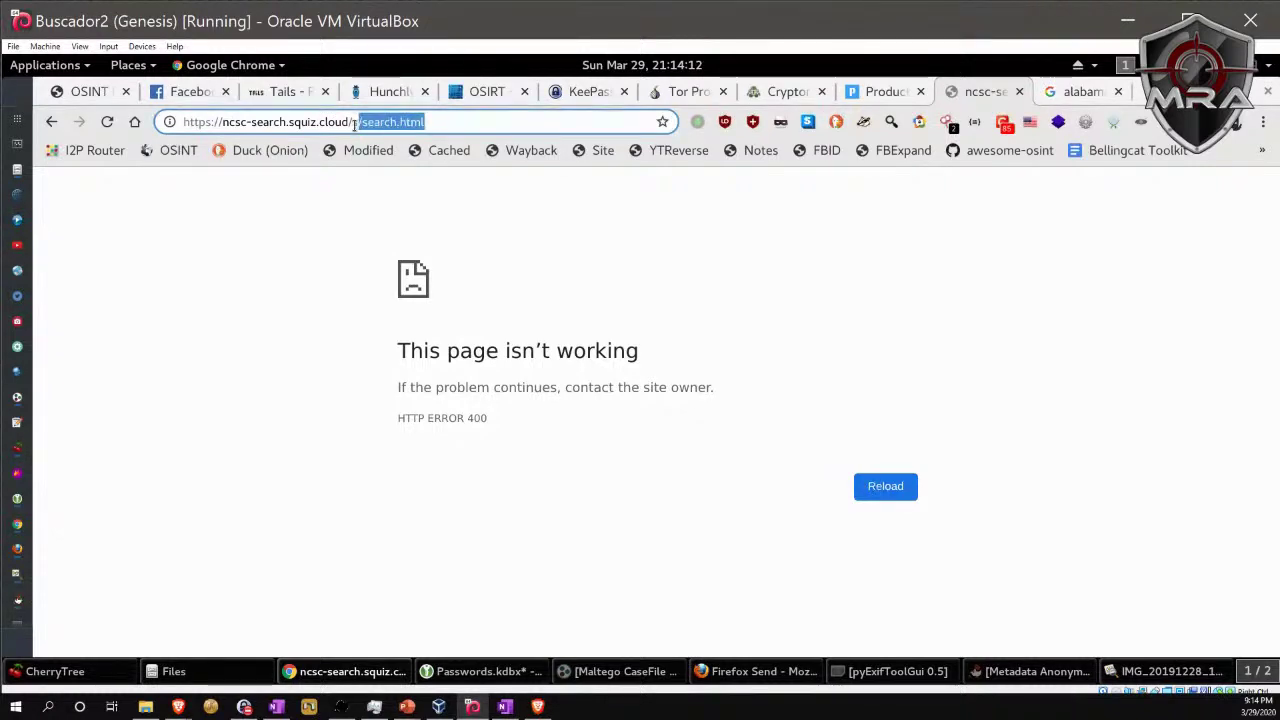
pyautogui.press('Return')
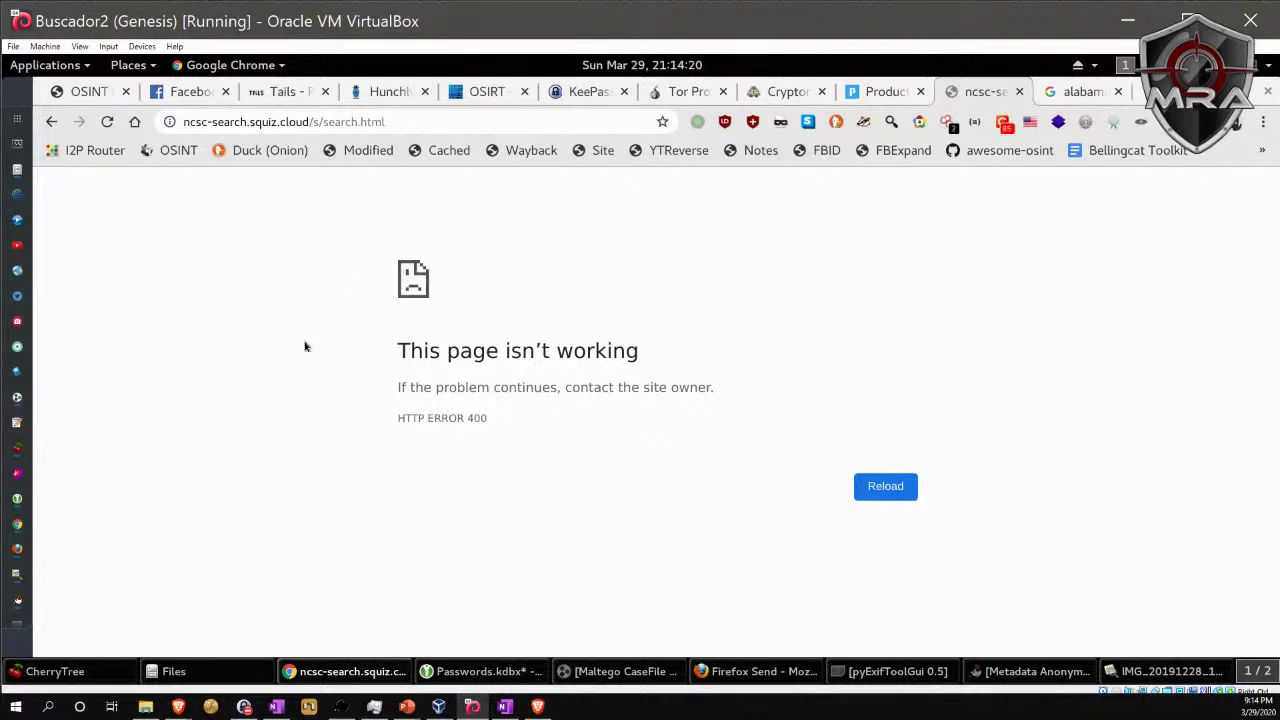
pyautogui.click(1080, 91)
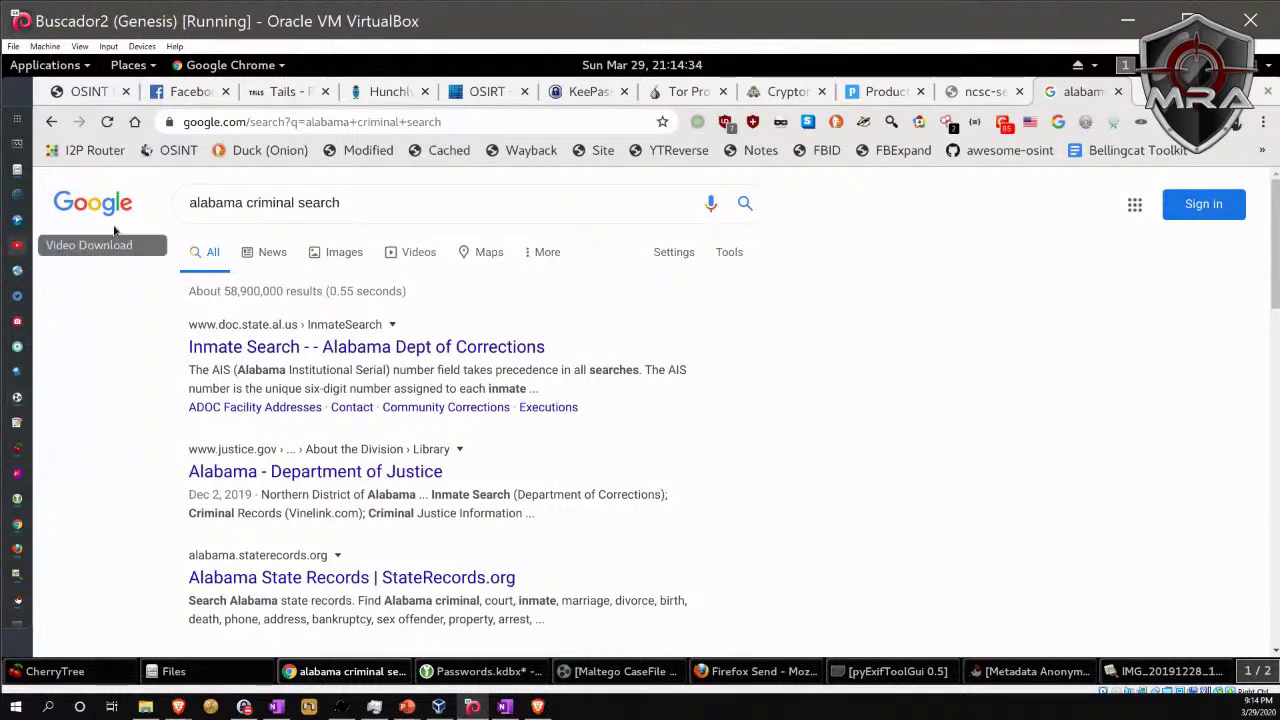
pyautogui.click(334, 121)
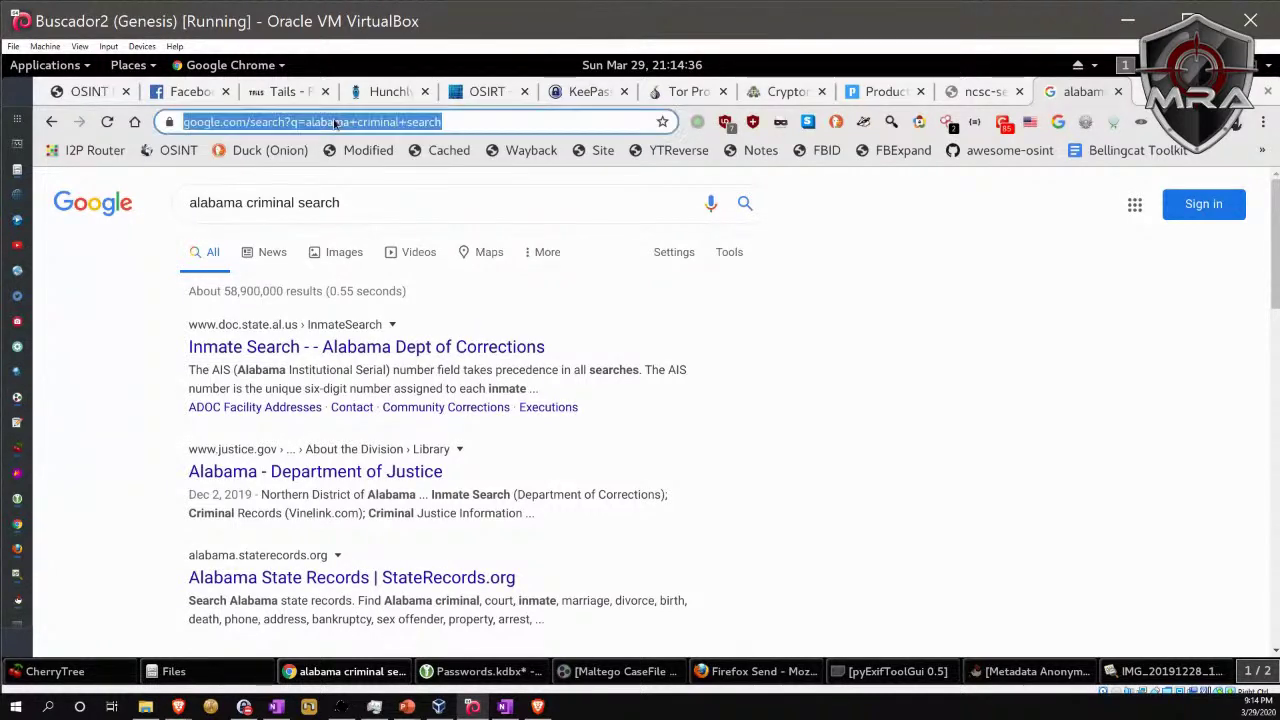
pyautogui.write('www.c')
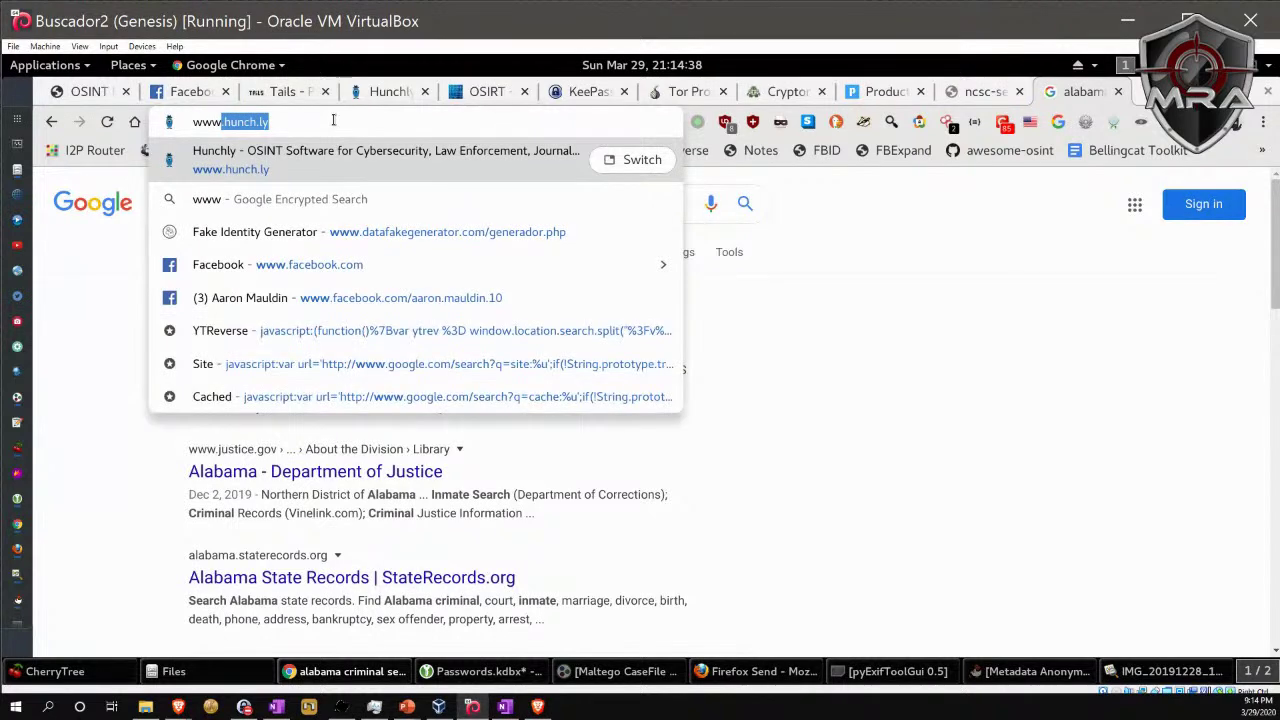
pyautogui.write('asaf')
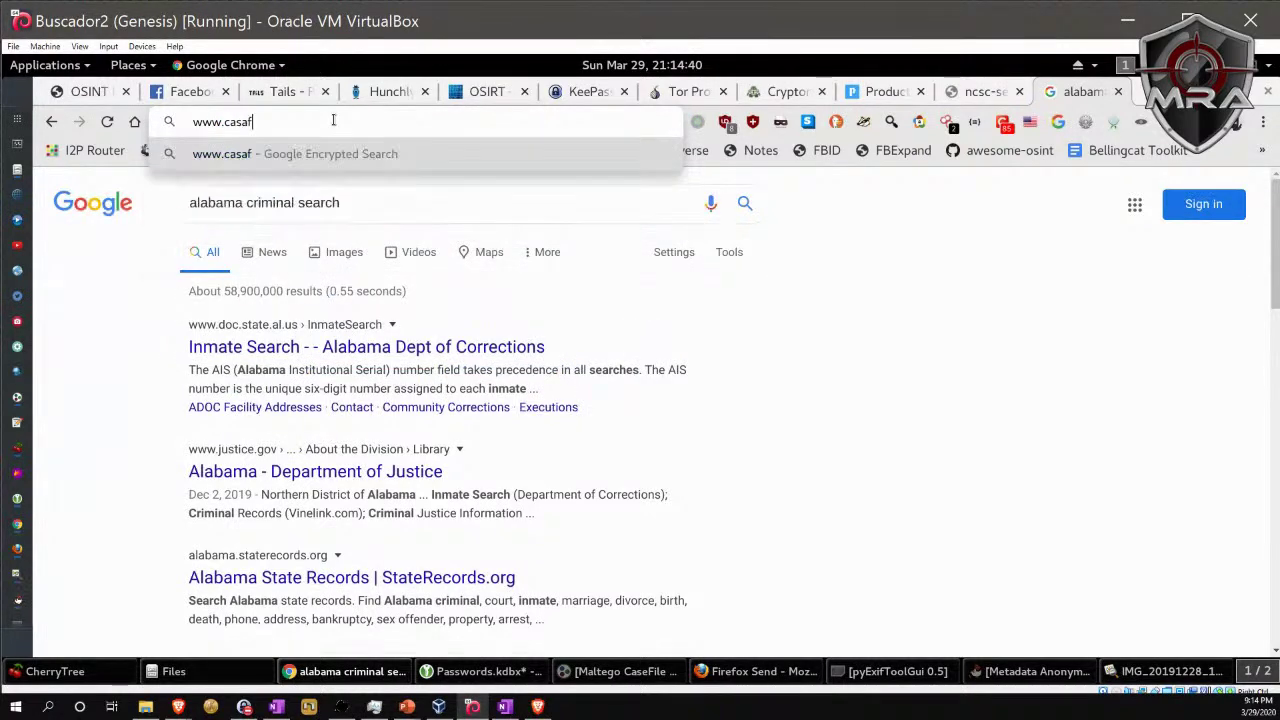
pyautogui.write('orchildre')
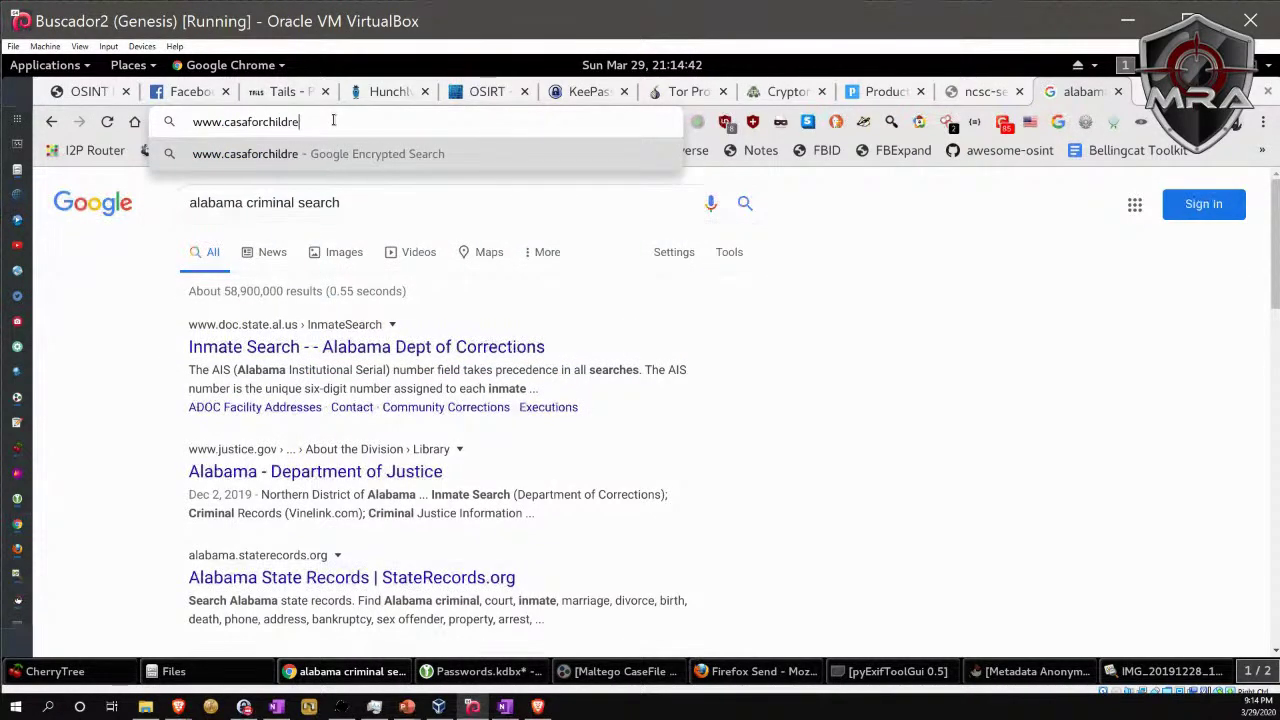
pyautogui.write('n.org')
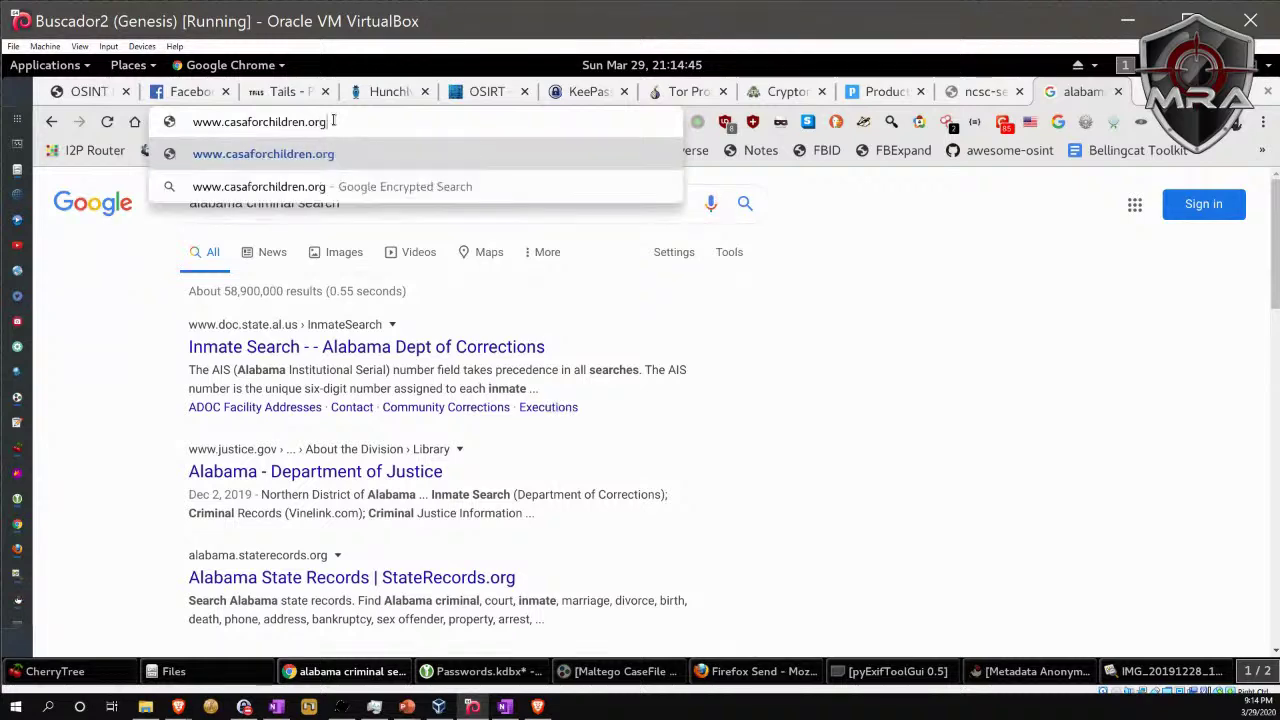
pyautogui.press('Return')
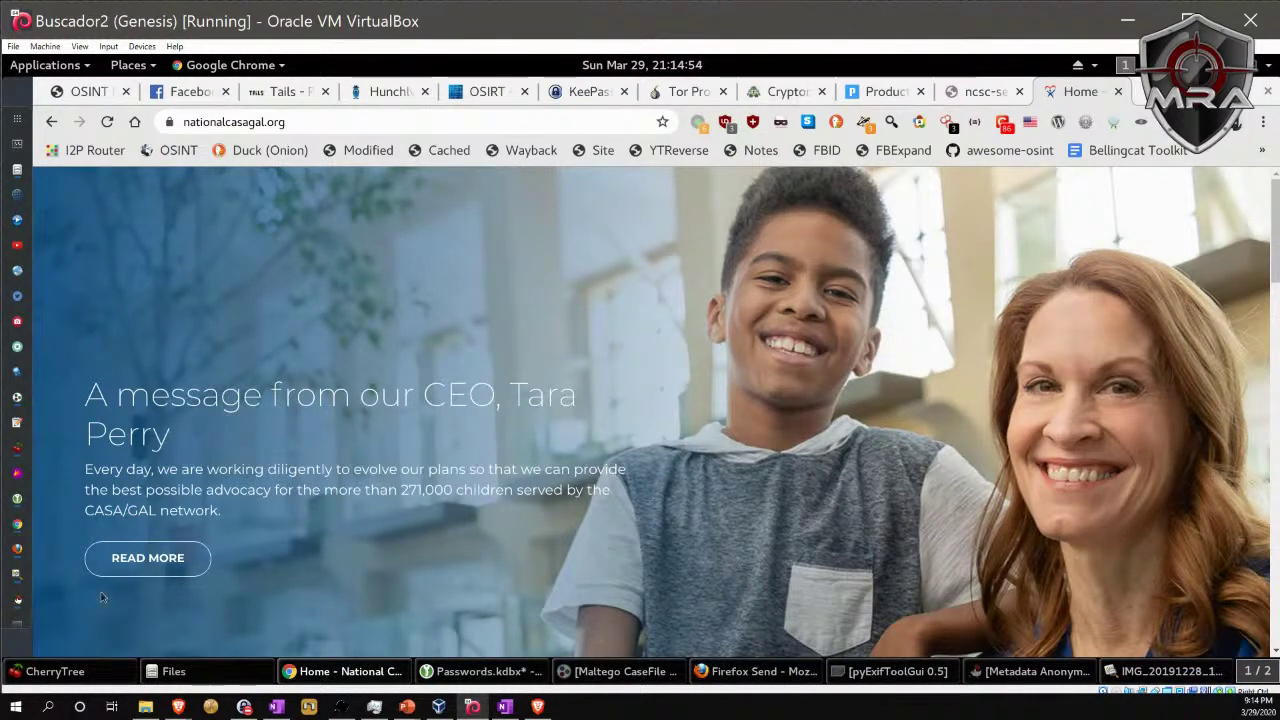
# Look through the National CASA/GAL home page down to its footer and return to the page start.
pyautogui.scroll(-4, 538, 305)
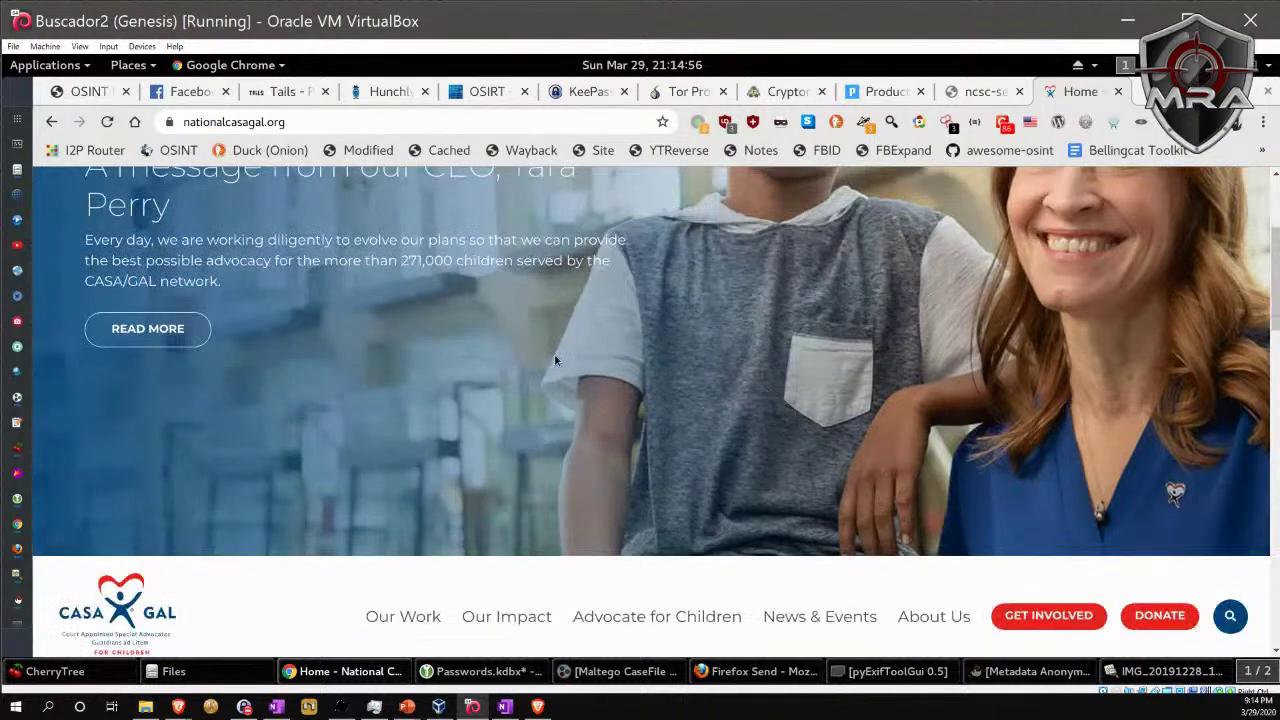
pyautogui.scroll(-1, 556, 360)
pyautogui.scroll(-1, 556, 360)
pyautogui.scroll(-1, 556, 360)
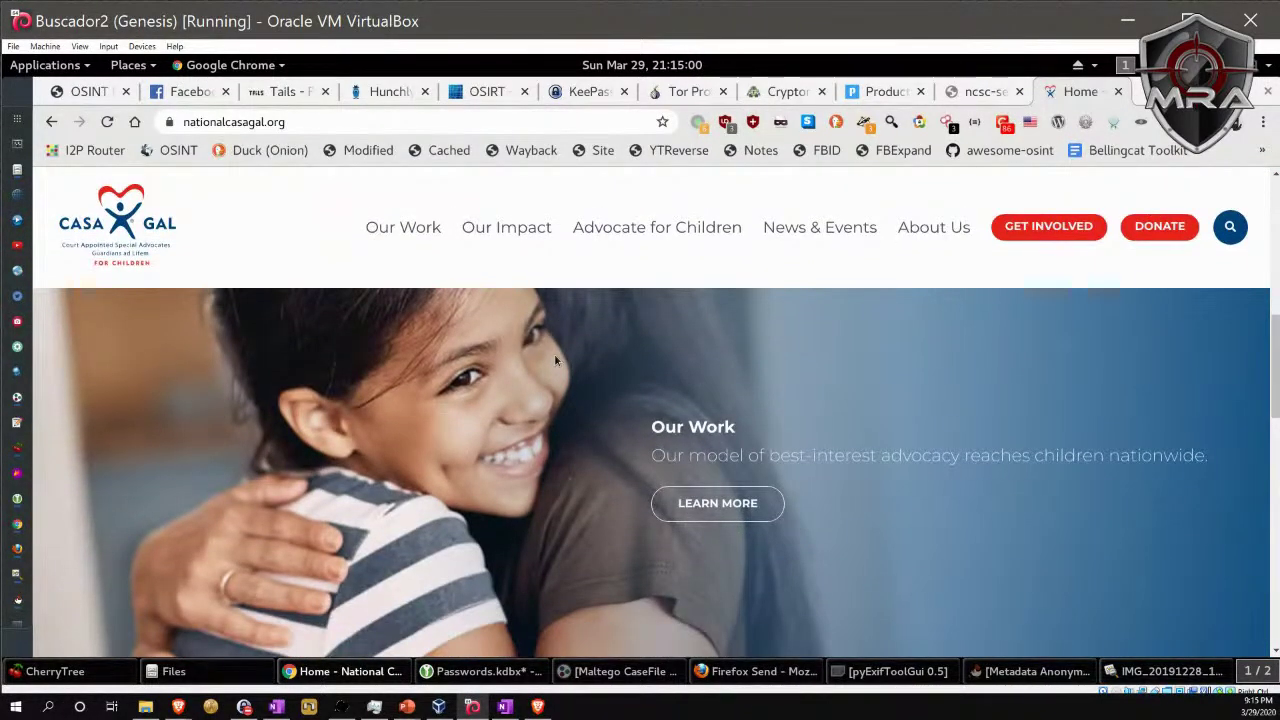
pyautogui.scroll(-1, 556, 360)
pyautogui.scroll(-5, 556, 360)
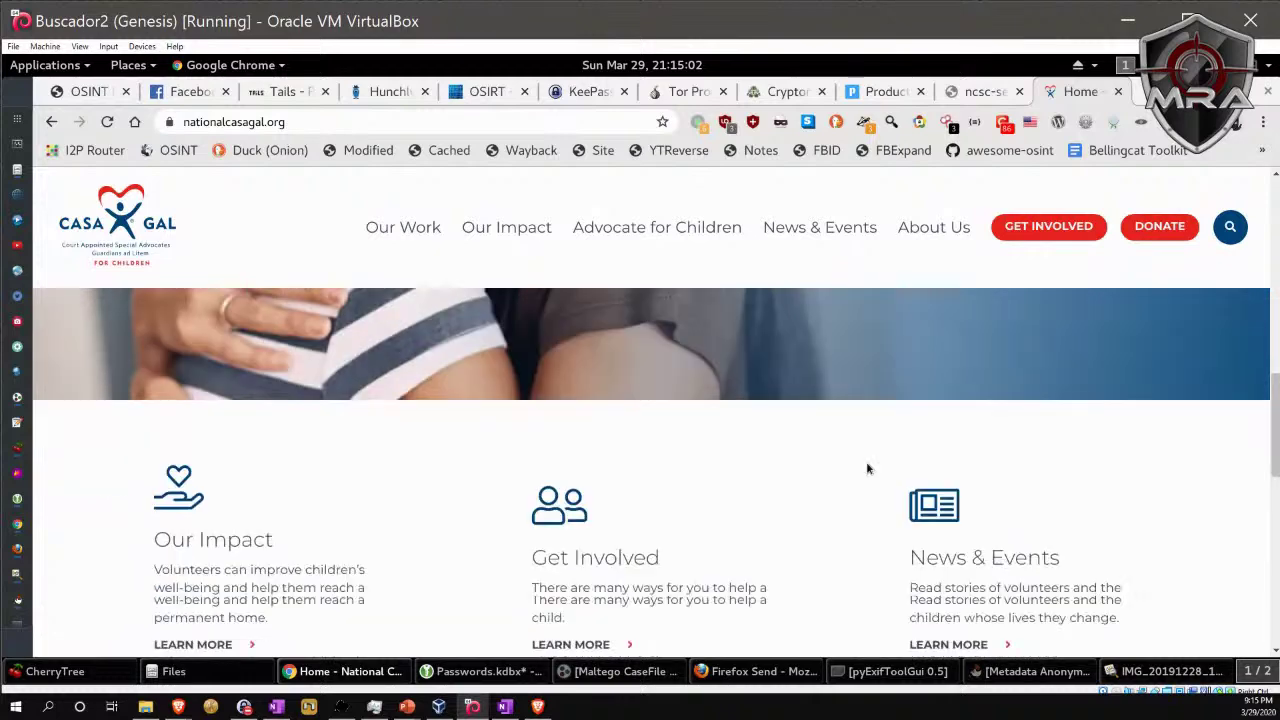
pyautogui.scroll(-5, 1050, 462)
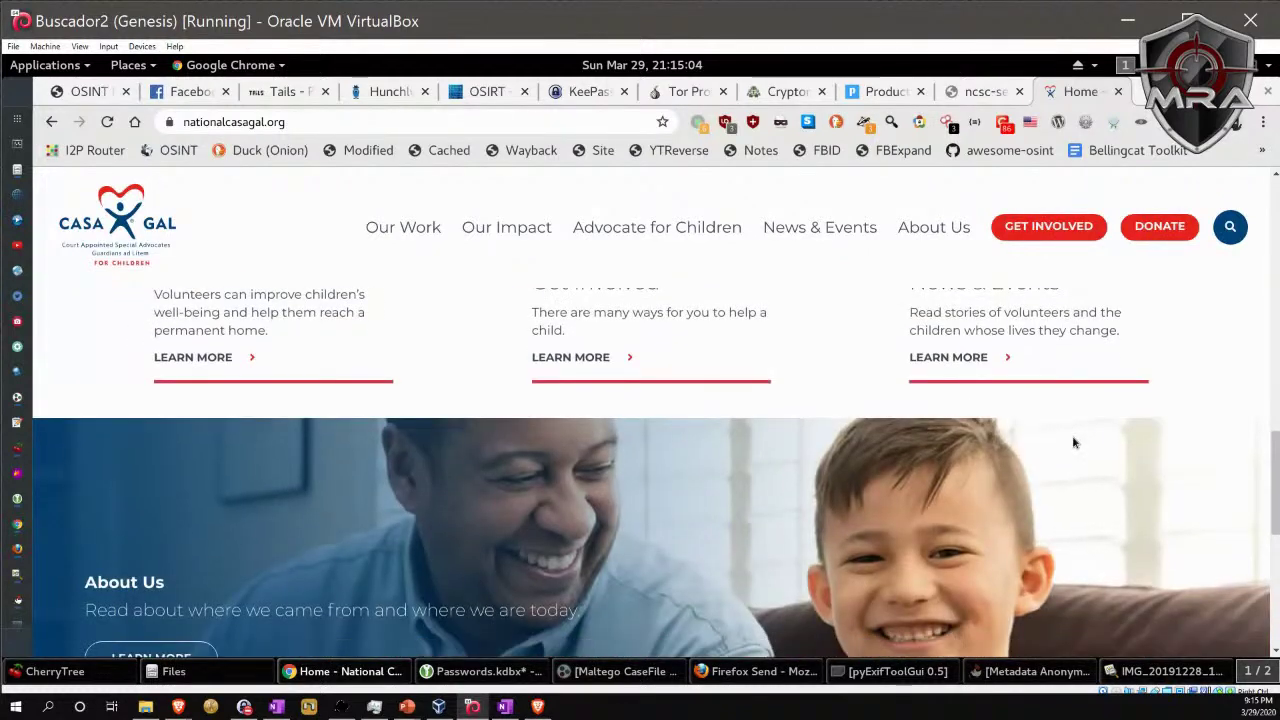
pyautogui.scroll(-2, 1075, 443)
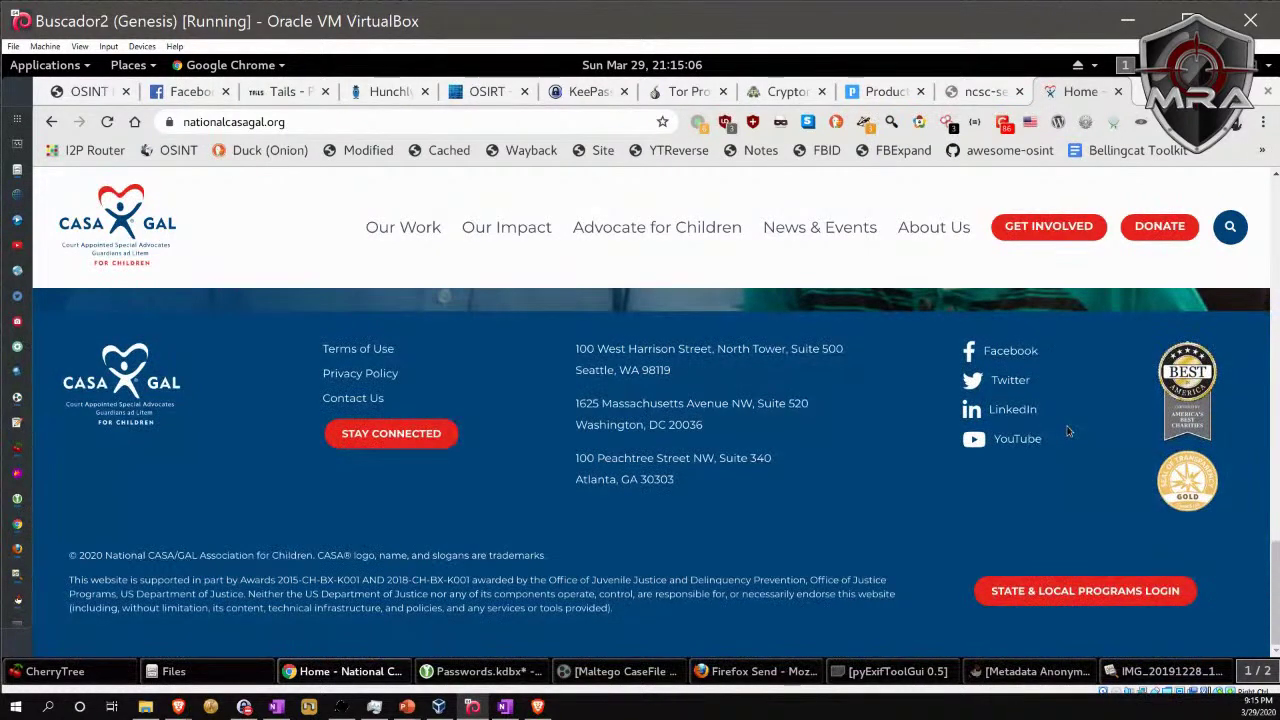
pyautogui.scroll(12, 1068, 431)
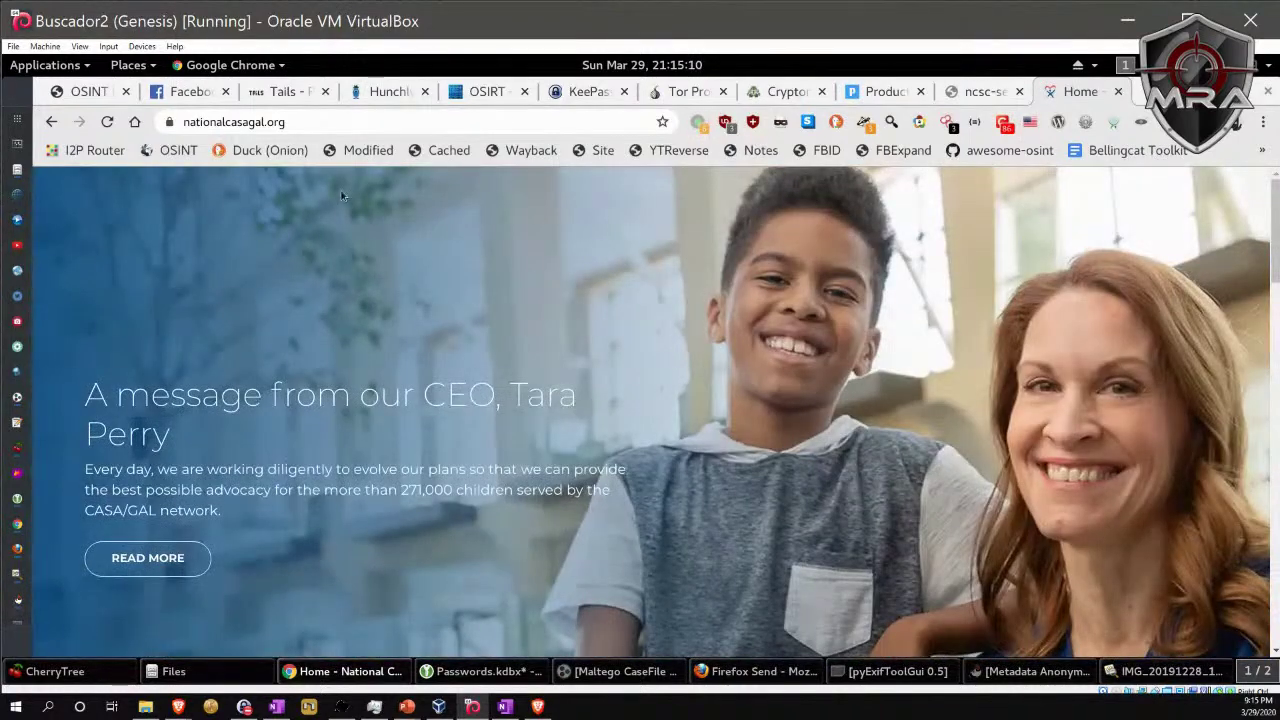
pyautogui.scroll(-2, 534, 335)
pyautogui.scroll(-2, 613, 362)
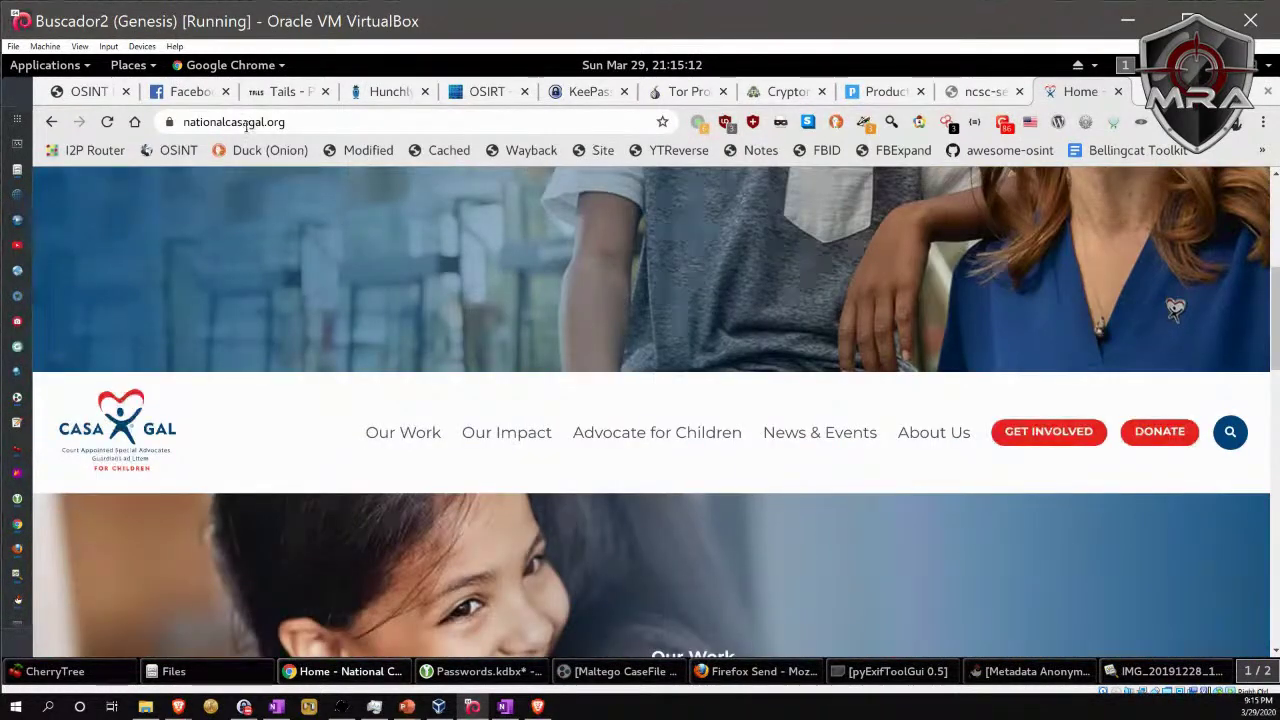
pyautogui.click(310, 122)
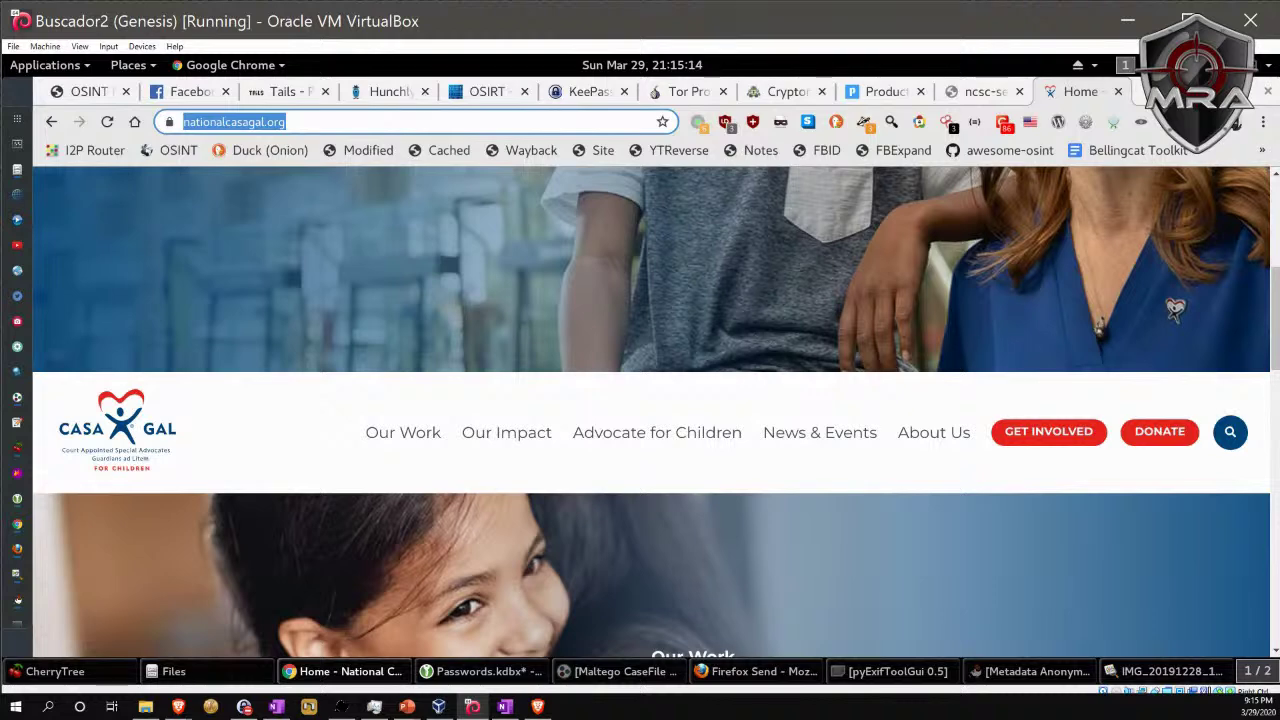
pyautogui.write('ca')
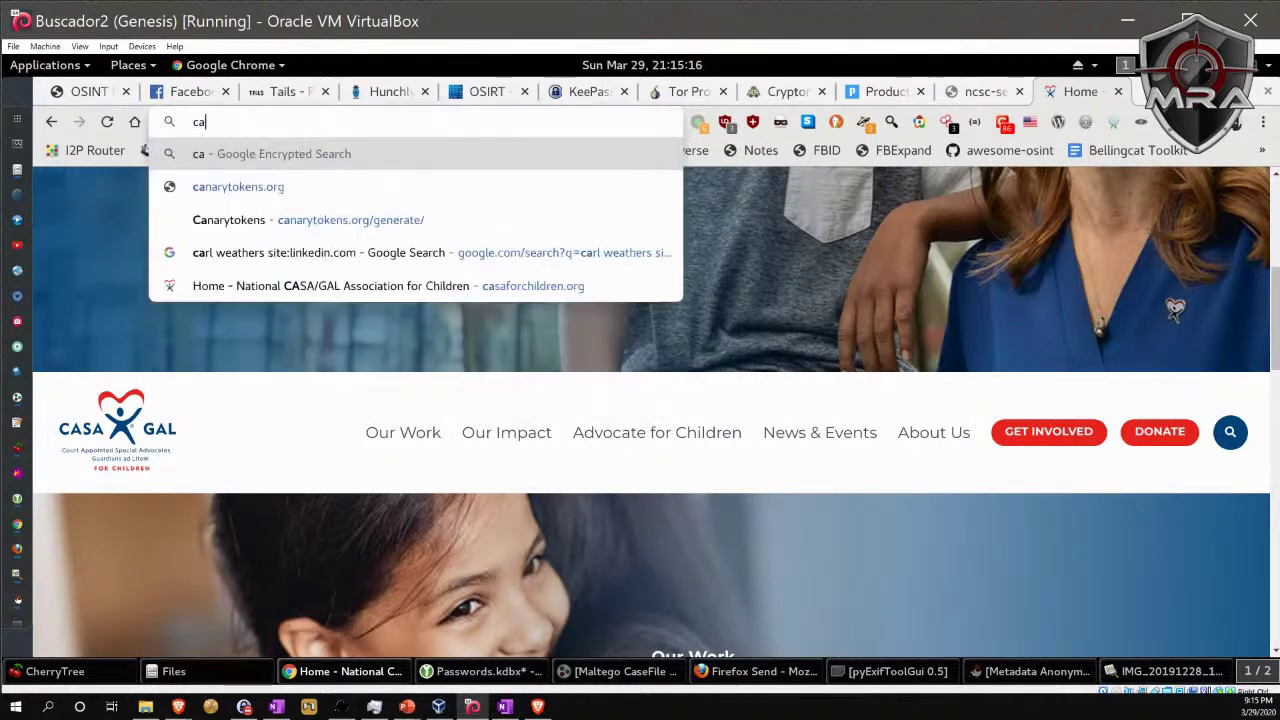
pyautogui.write('s')
pyautogui.press('BackSpace')
pyautogui.press('BackSpace')
pyautogui.press('BackSpace')
pyautogui.write('www.')
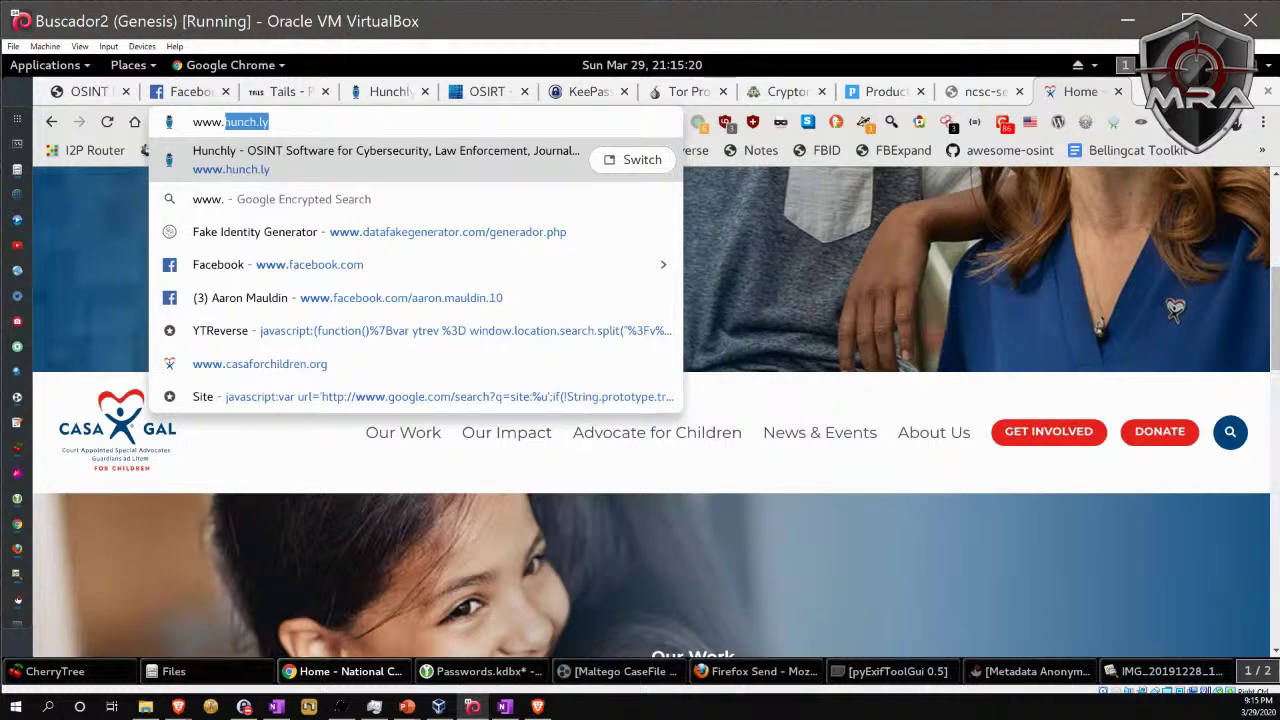
pyautogui.write('casaforchildren.org')
pyautogui.press('Return')
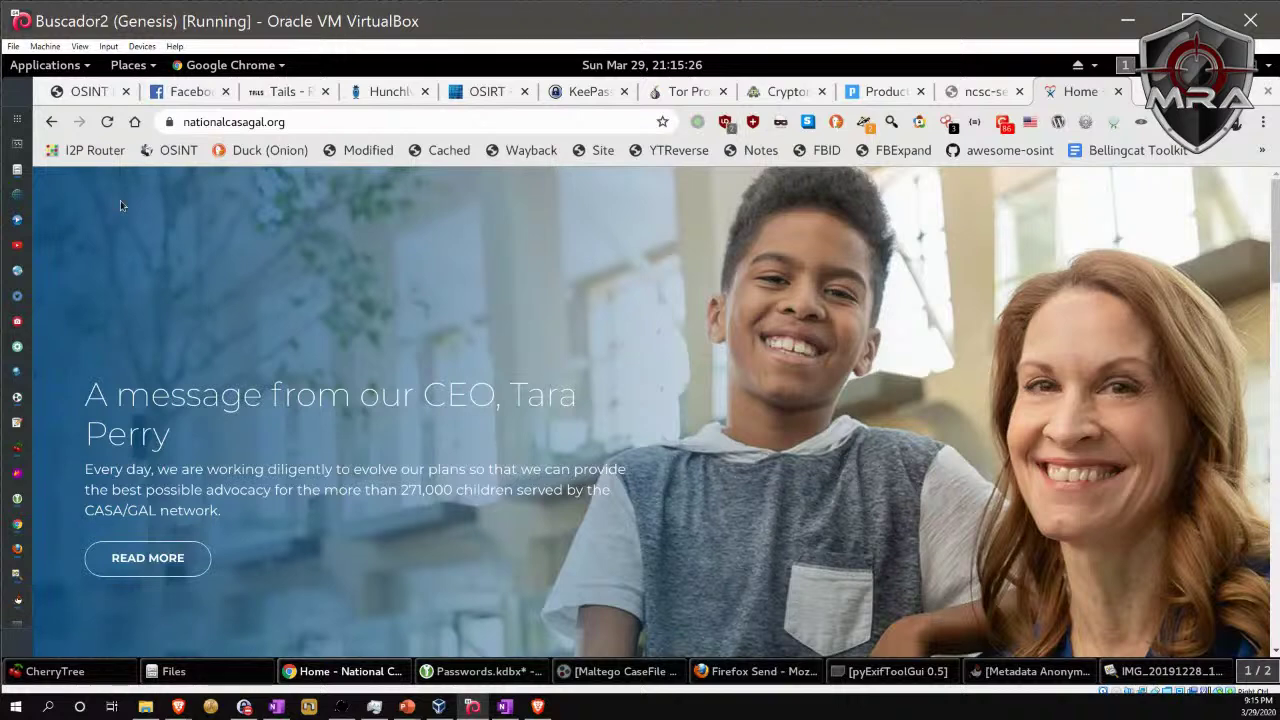
# Open The CASA/GAL Model page under Our Work and look through its best-interest advocacy content.
pyautogui.scroll(-5, 752, 351)
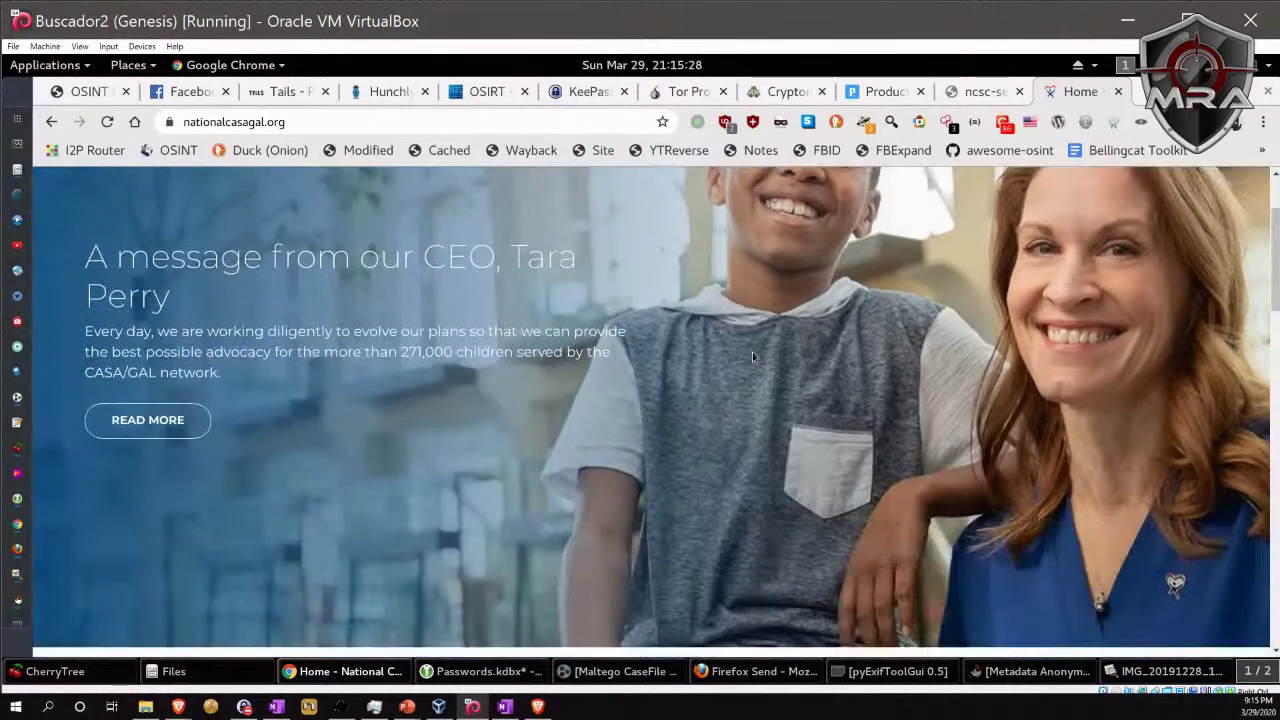
pyautogui.scroll(-1, 753, 357)
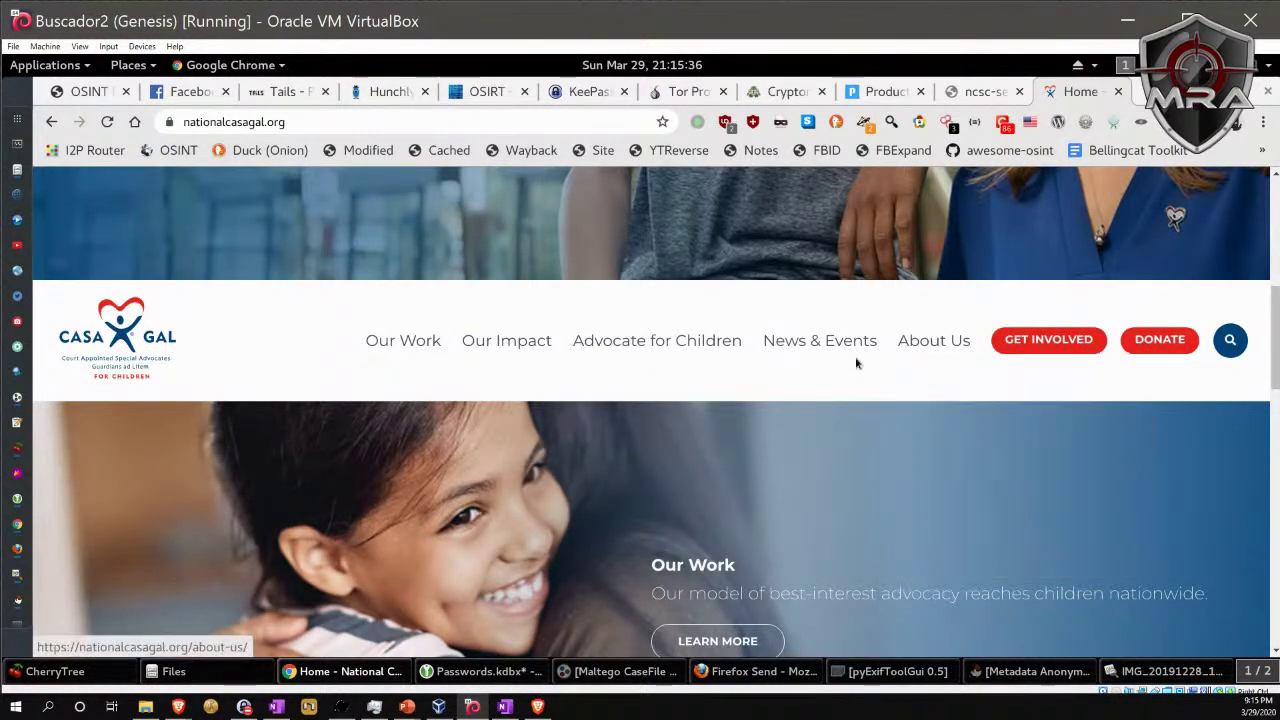
pyautogui.moveTo(708, 345)
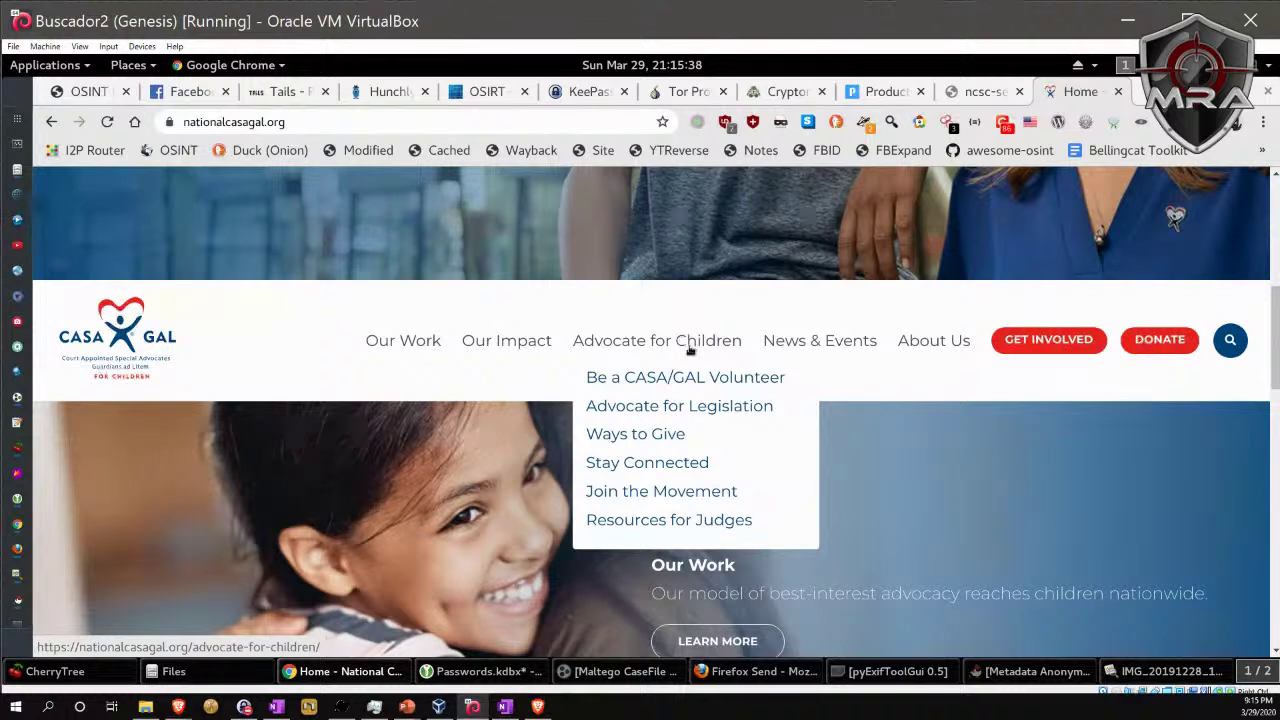
pyautogui.moveTo(523, 342)
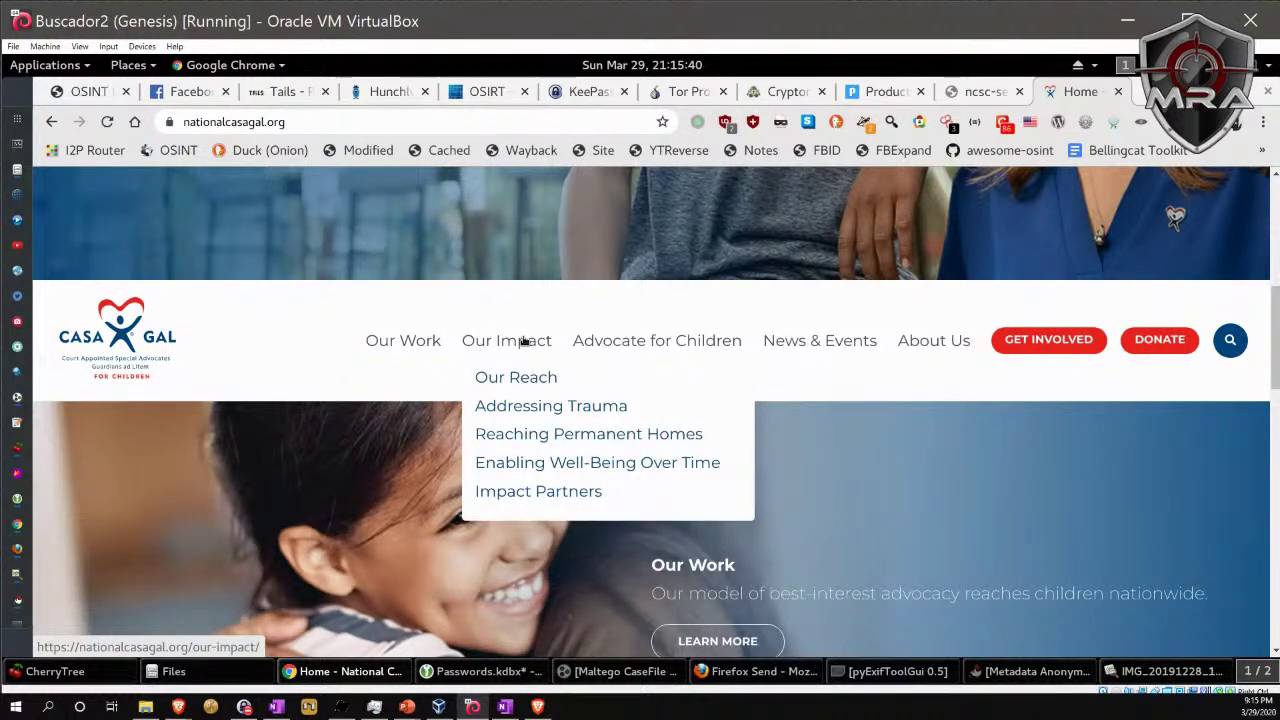
pyautogui.moveTo(414, 338)
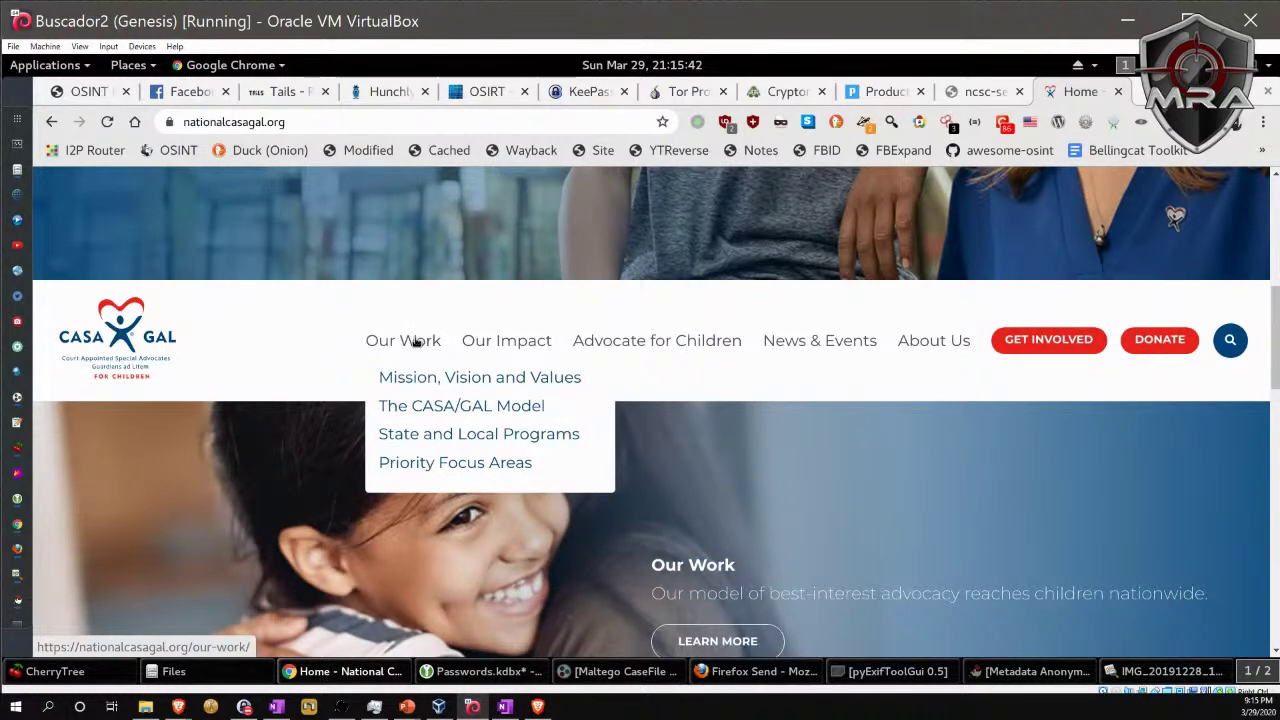
pyautogui.click(429, 412)
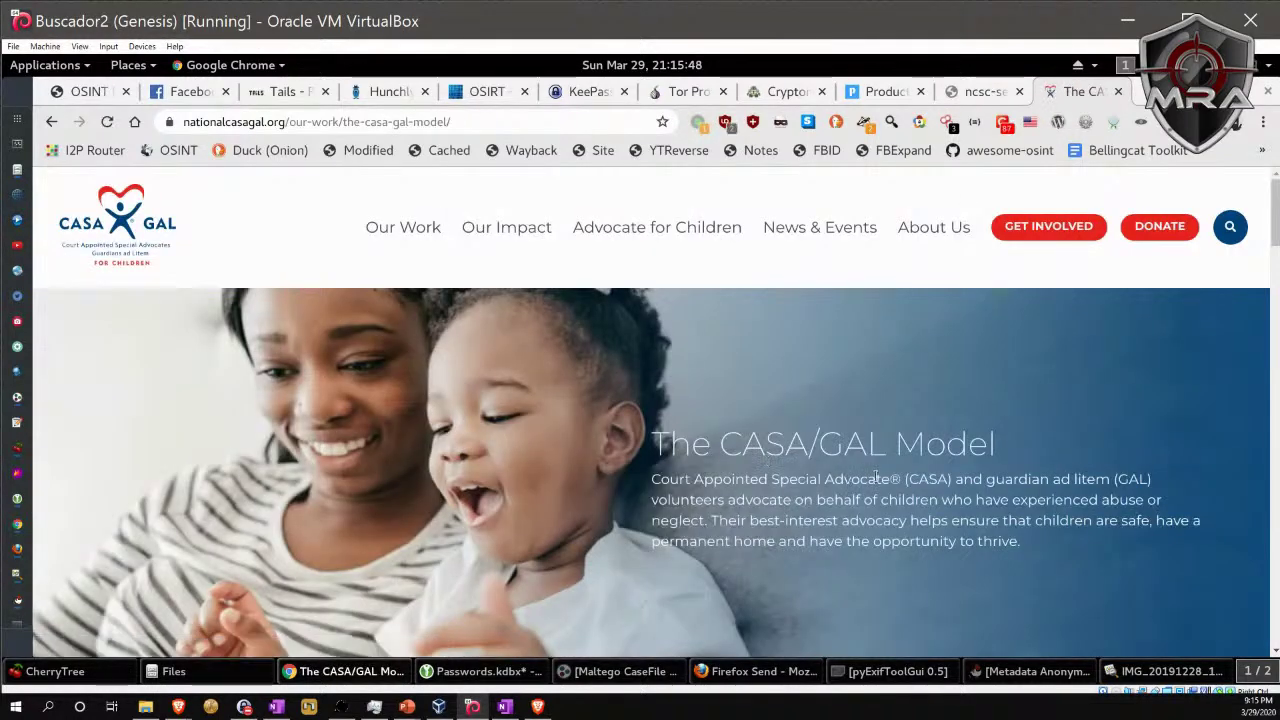
pyautogui.scroll(-2, 875, 477)
pyautogui.scroll(-7, 875, 477)
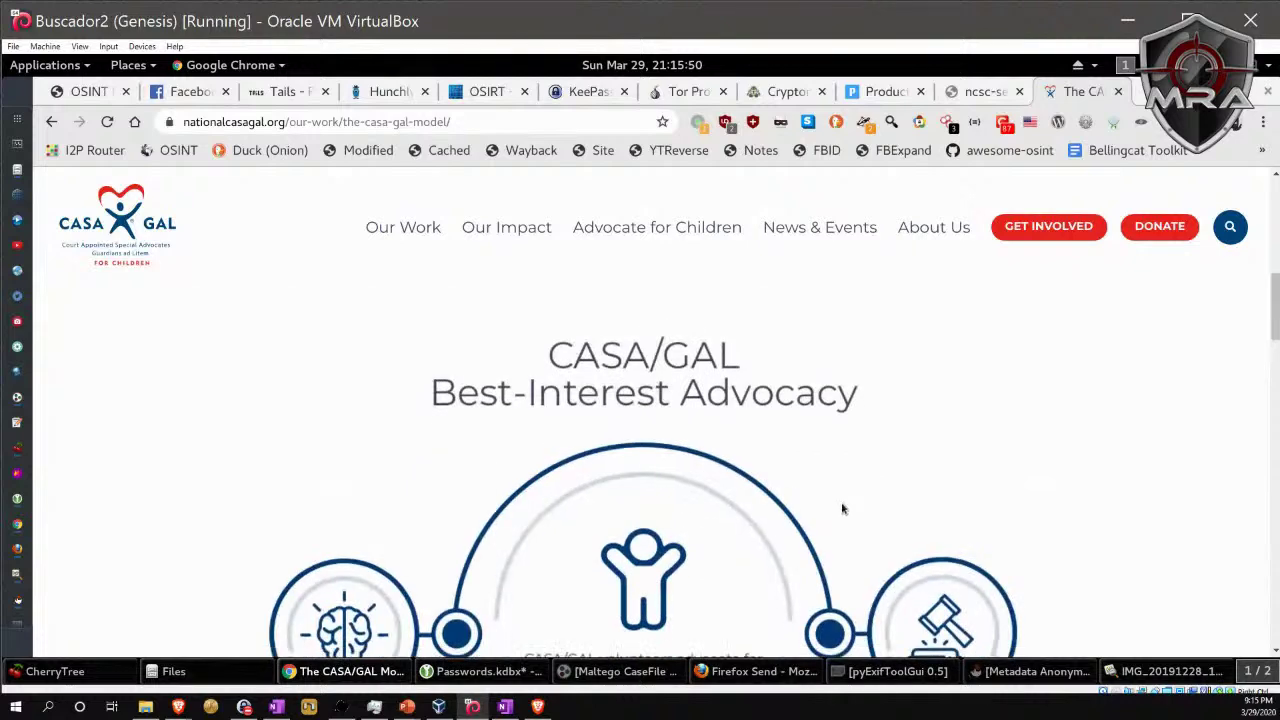
pyautogui.scroll(-5, 843, 510)
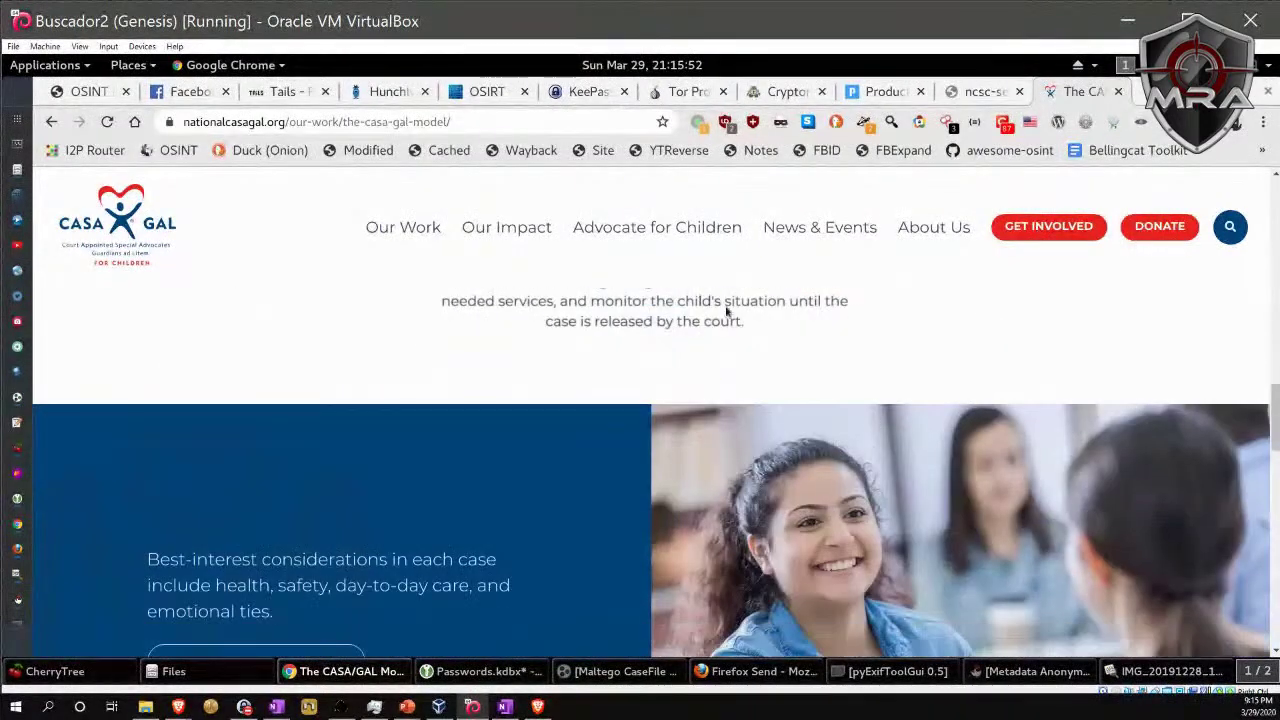
# Open nsopw.gov in place of the CASA/GAL Model page and view its name and location search forms.
pyautogui.click(289, 121)
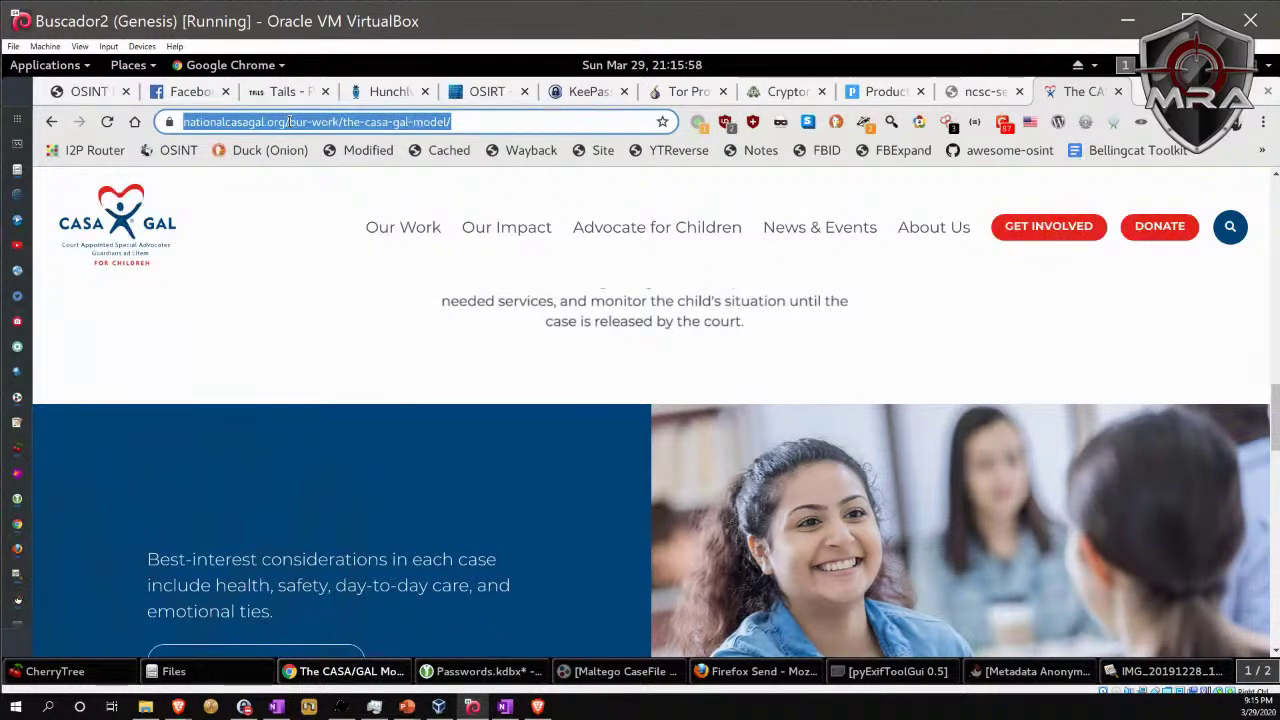
pyautogui.write('nsopw.gov')
pyautogui.press('Return')
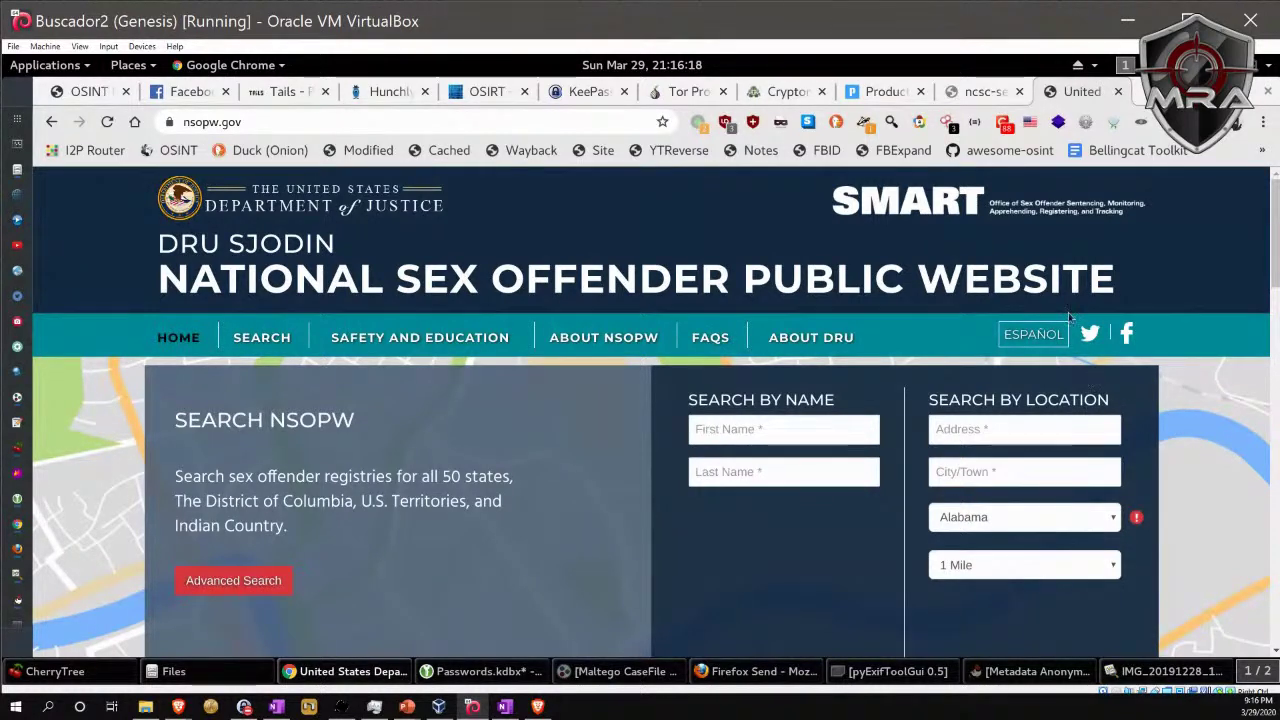
pyautogui.scroll(-1, 903, 357)
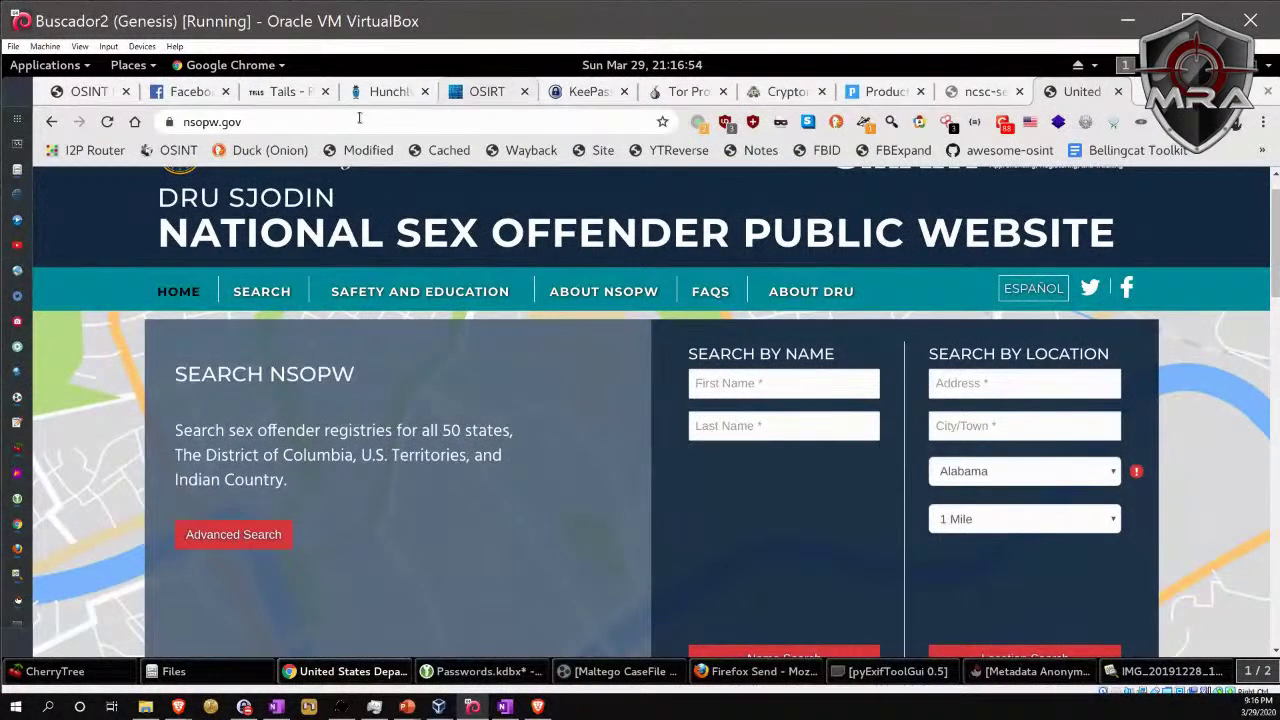
# Open crimereports.com in place of the National Sex Offender Public Website.
pyautogui.click(359, 118)
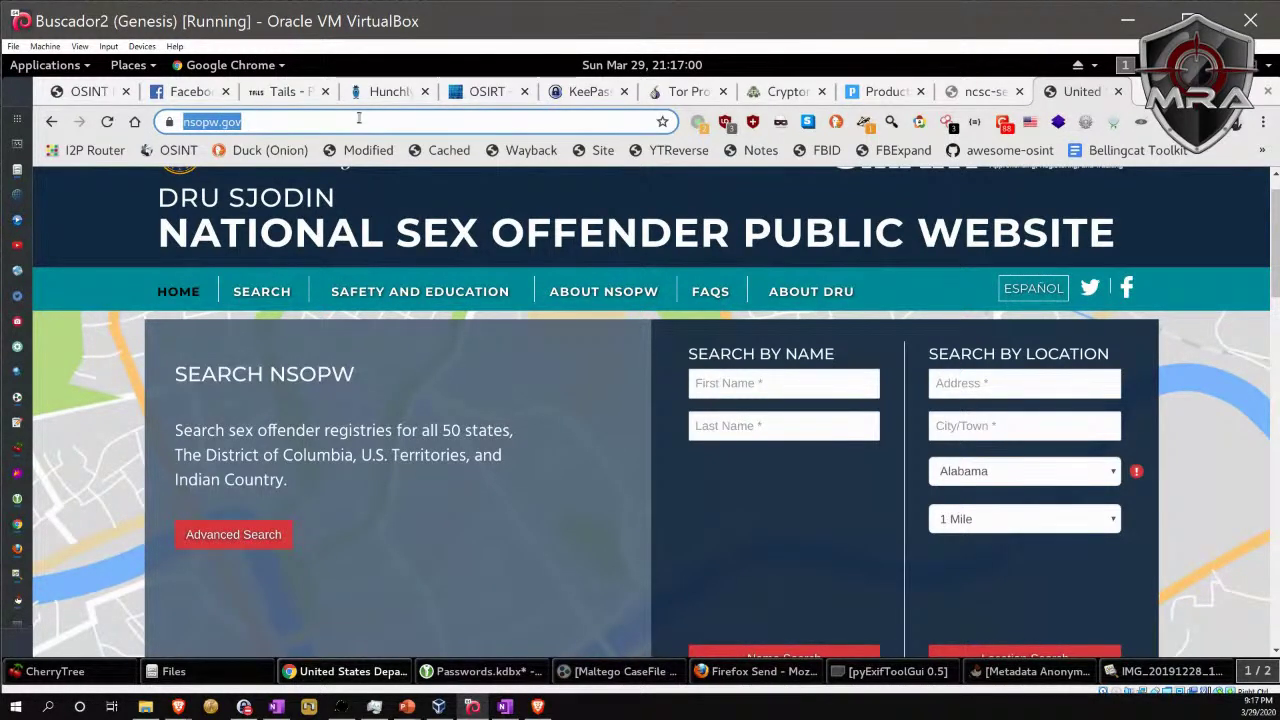
pyautogui.write('ci')
pyautogui.press('BackSpace')
pyautogui.write('rimereports.com')
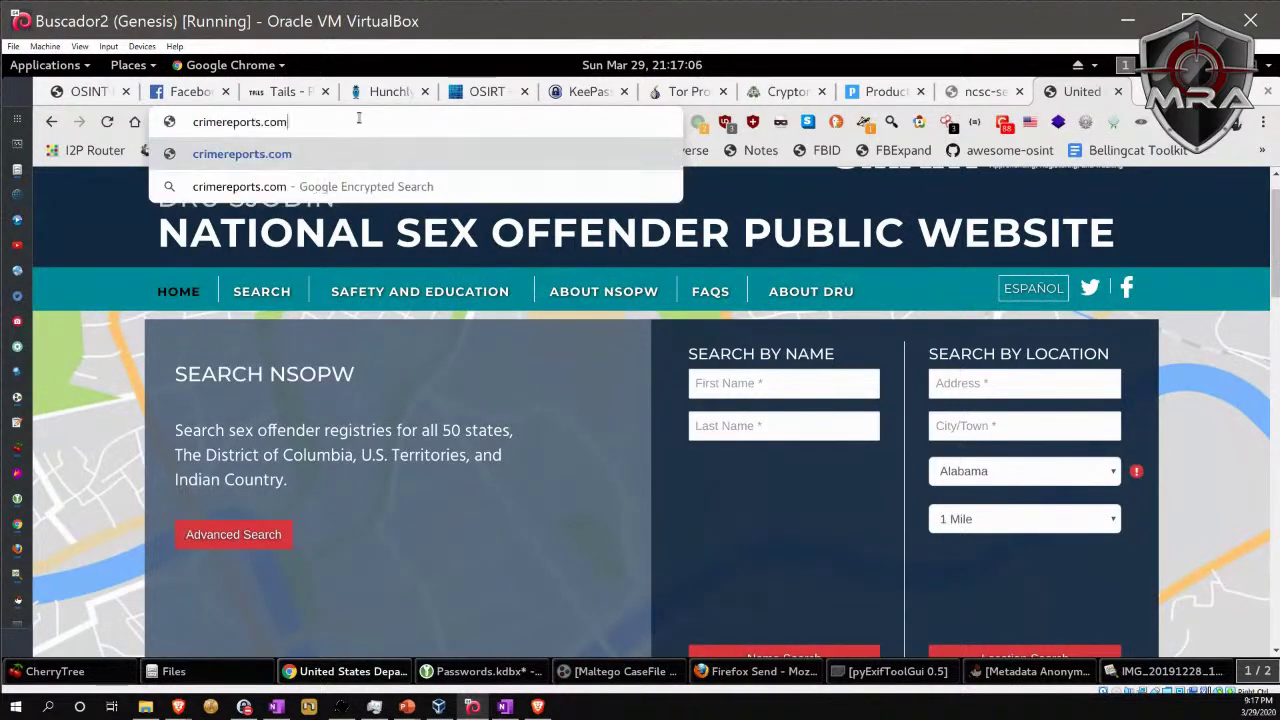
pyautogui.press('Return')
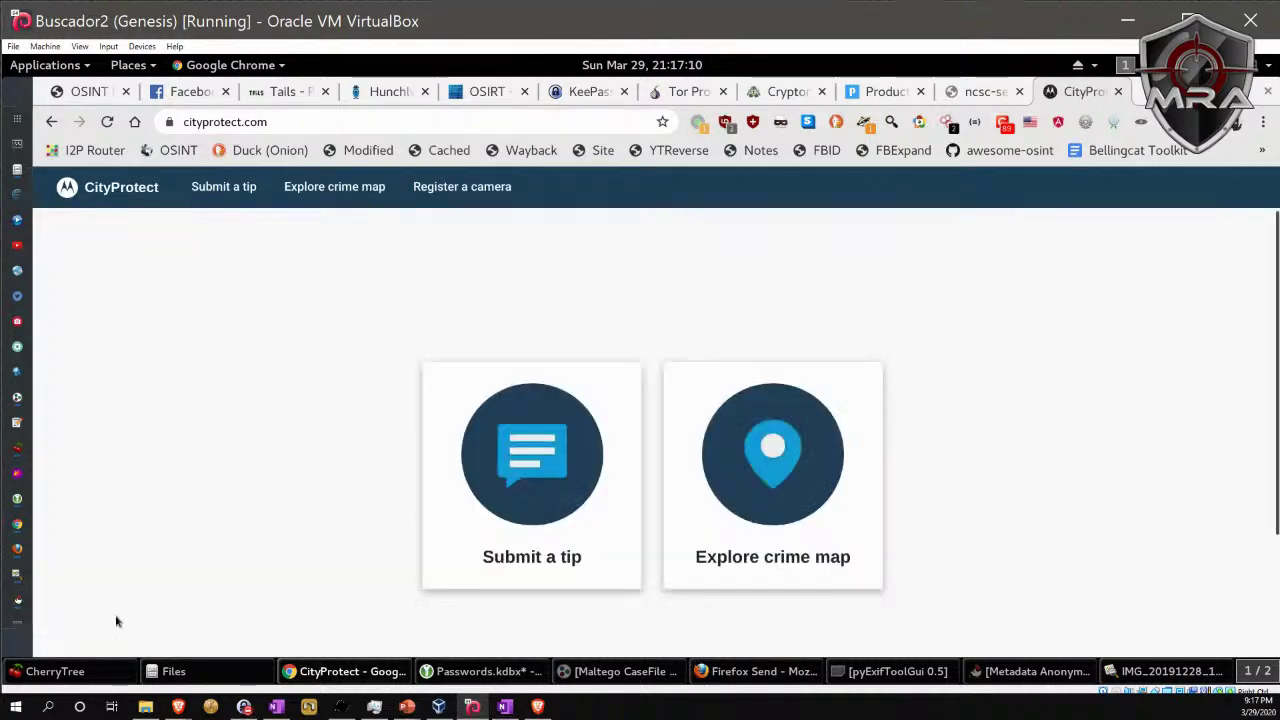
# Switch to CherryTree, bringing up the OSINTNotesAndTips.ctb window and then the OSINTInvestigationTemplate.ctd window.
pyautogui.click(75, 671)
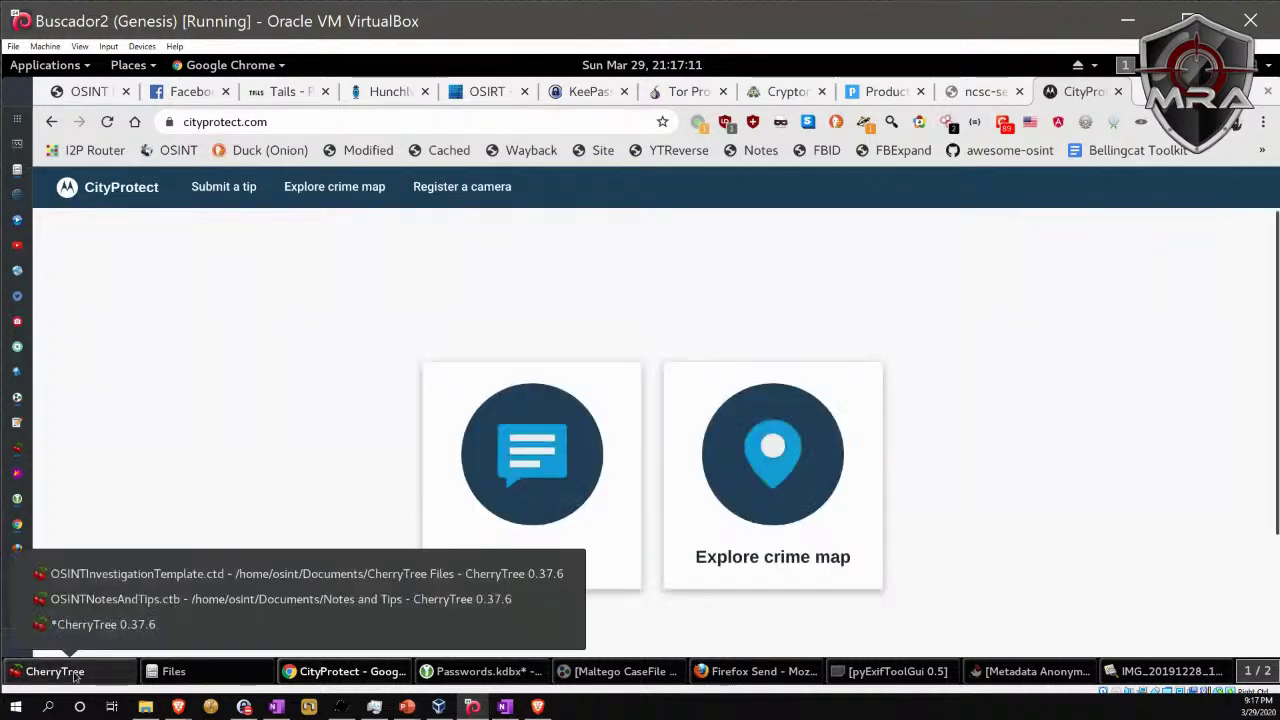
pyautogui.click(128, 599)
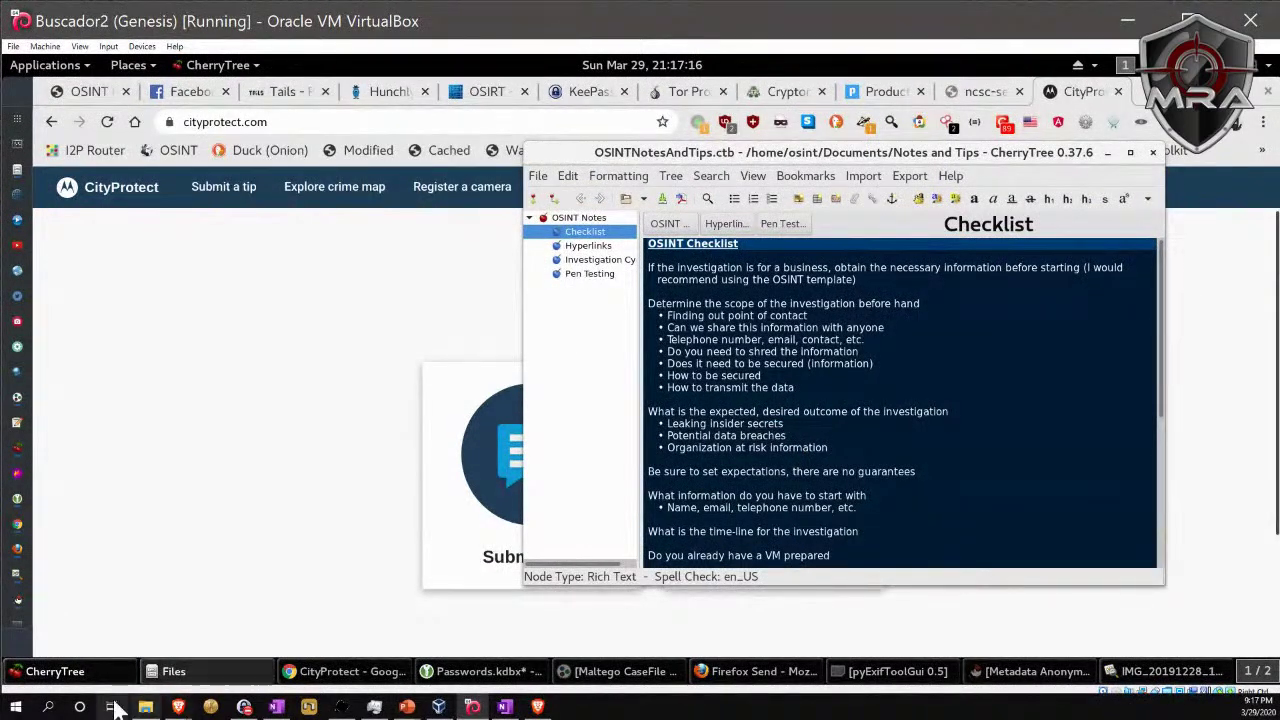
pyautogui.click(76, 671)
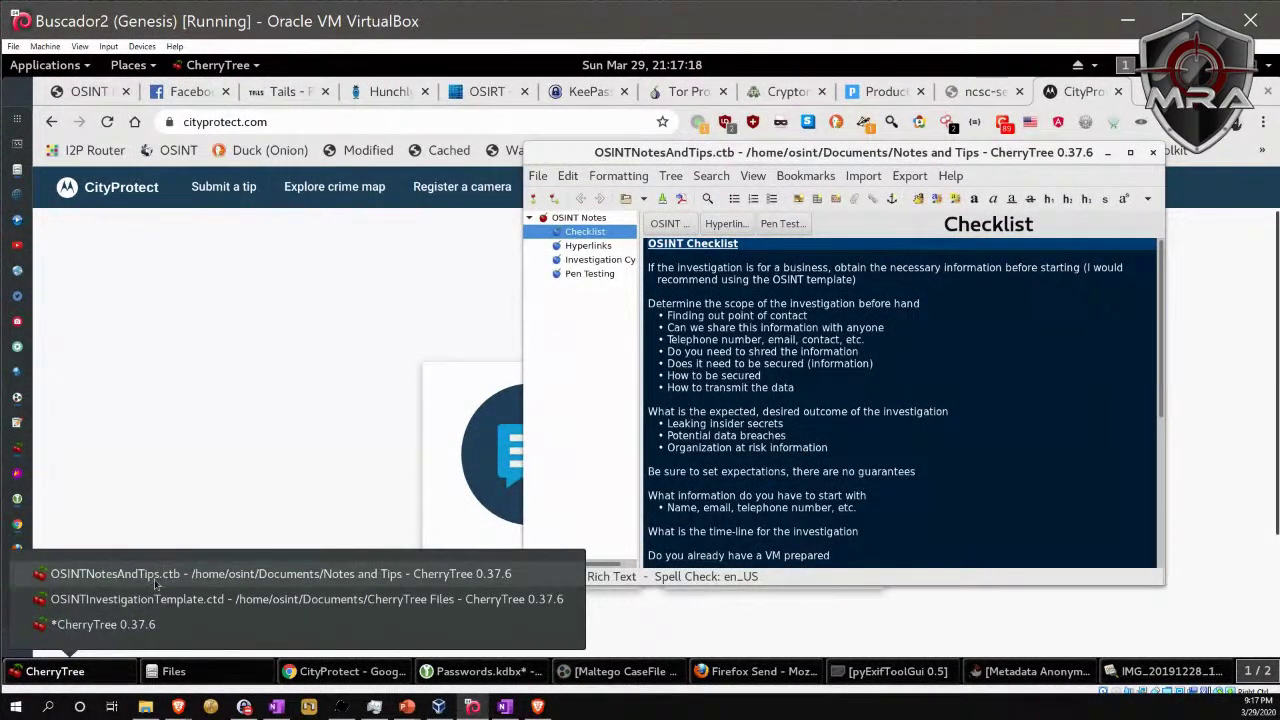
pyautogui.click(160, 580)
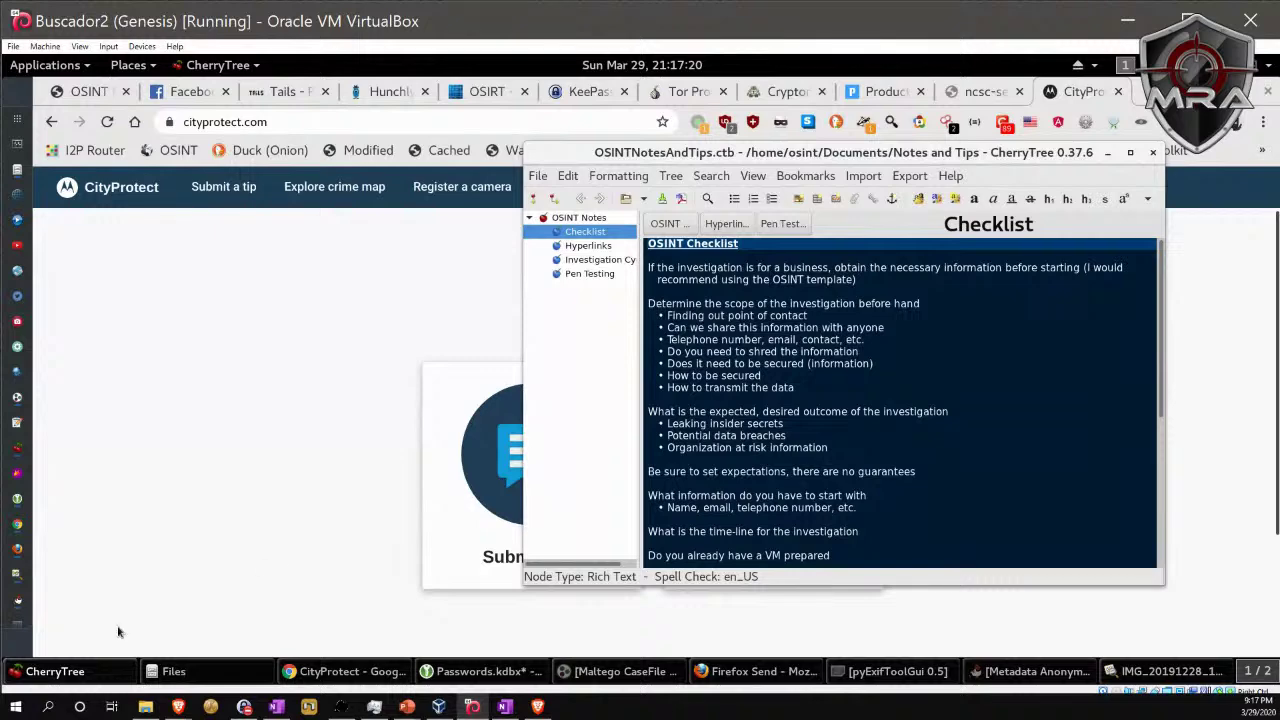
pyautogui.click(76, 671)
pyautogui.click(286, 596)
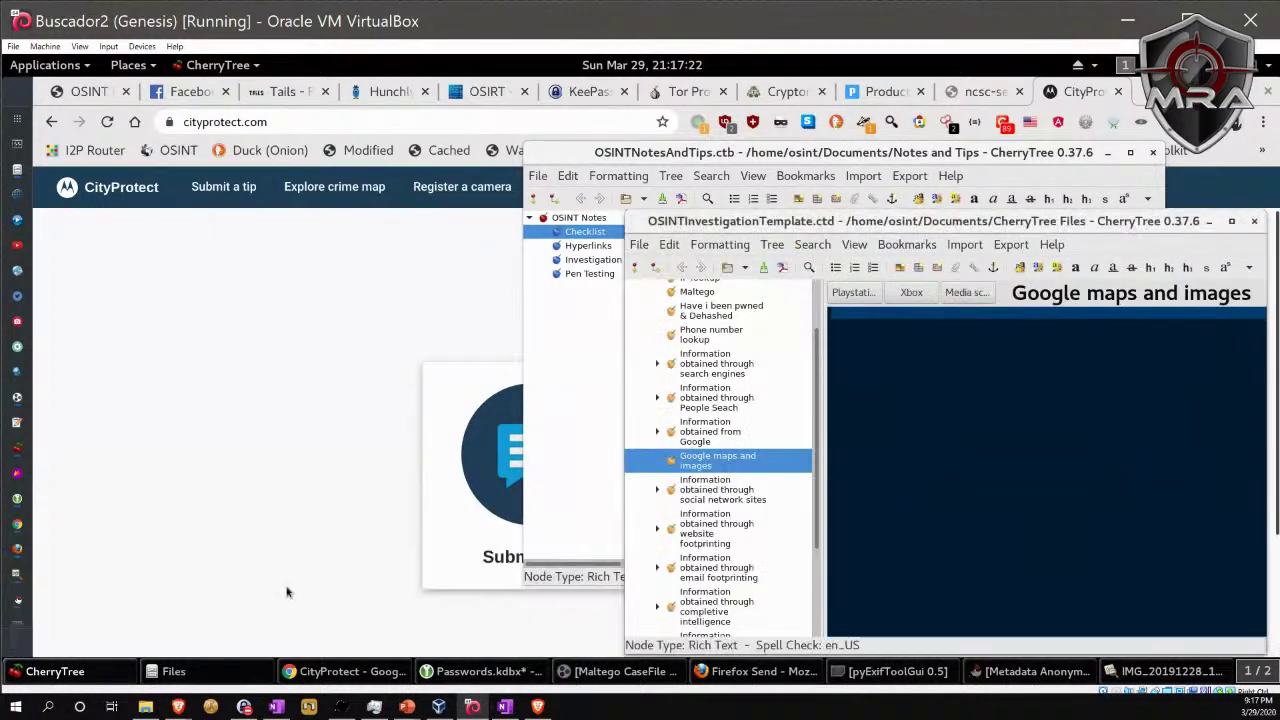
# Look through the OSINT nodes of the investigation template and expand the Advance node to browse its entries.
pyautogui.scroll(3, 741, 497)
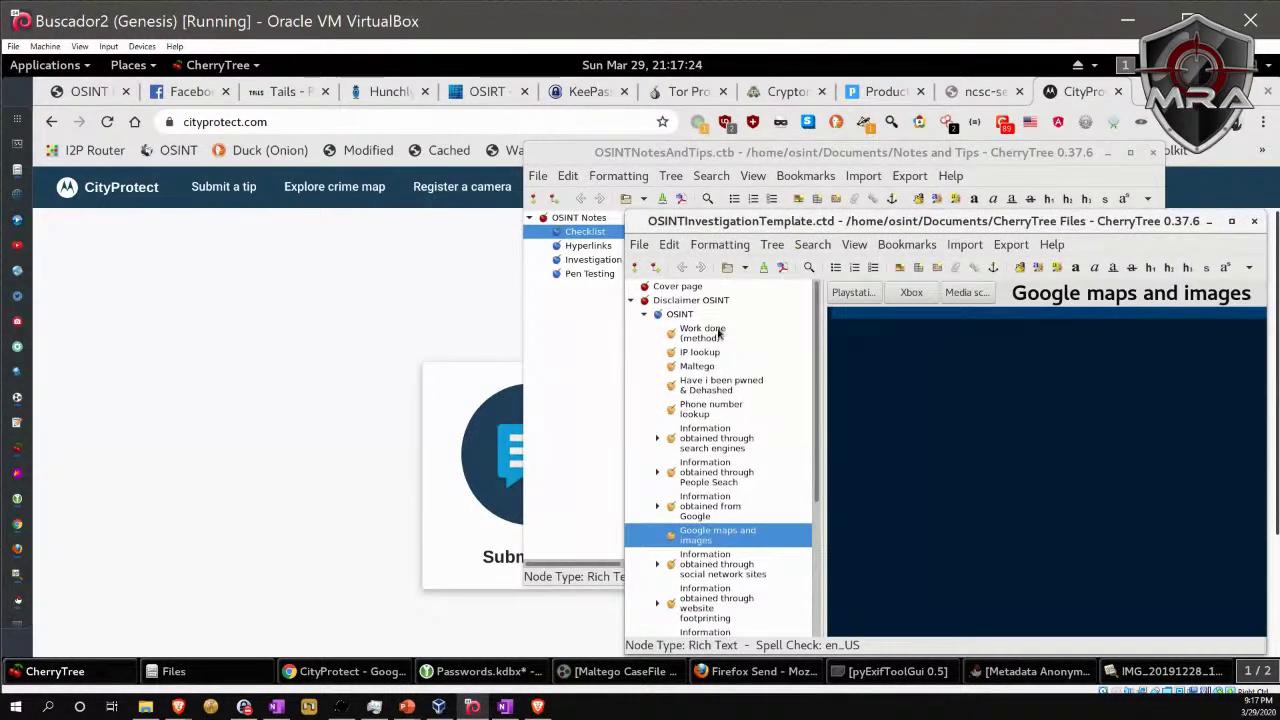
pyautogui.scroll(-4, 727, 445)
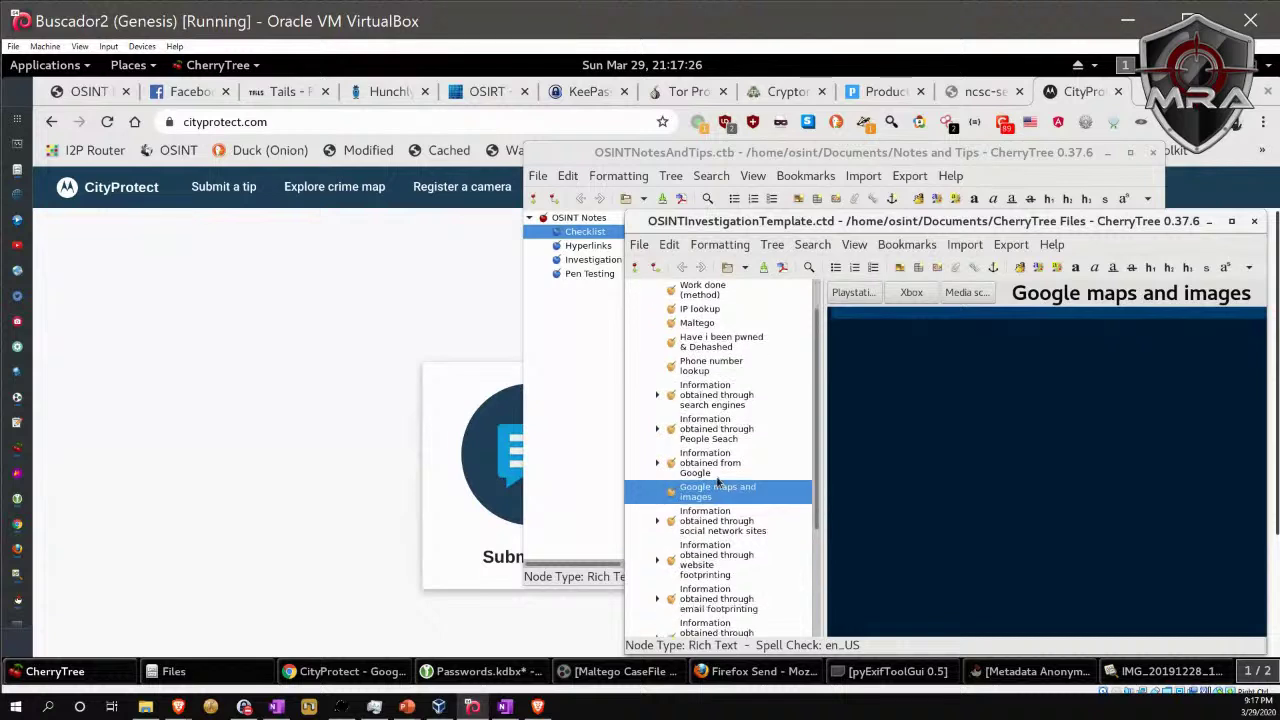
pyautogui.scroll(-1, 724, 540)
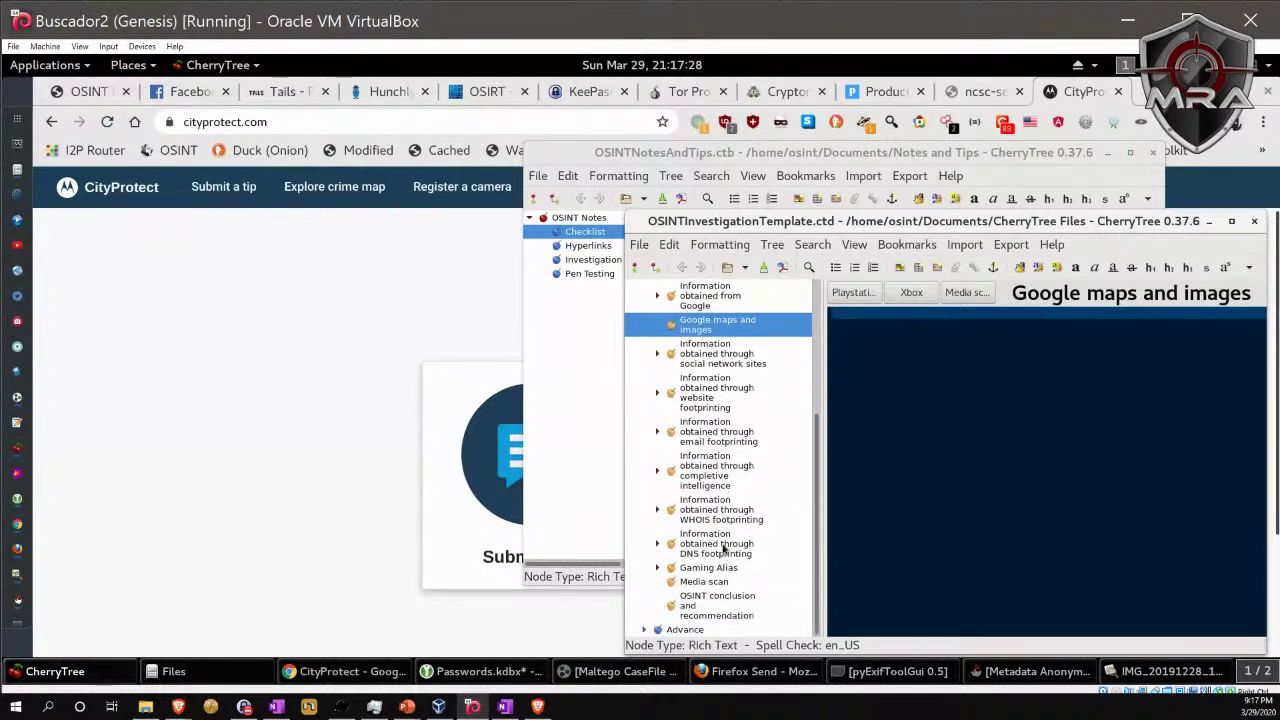
pyautogui.scroll(2, 714, 508)
pyautogui.scroll(-2, 719, 506)
pyautogui.click(645, 630)
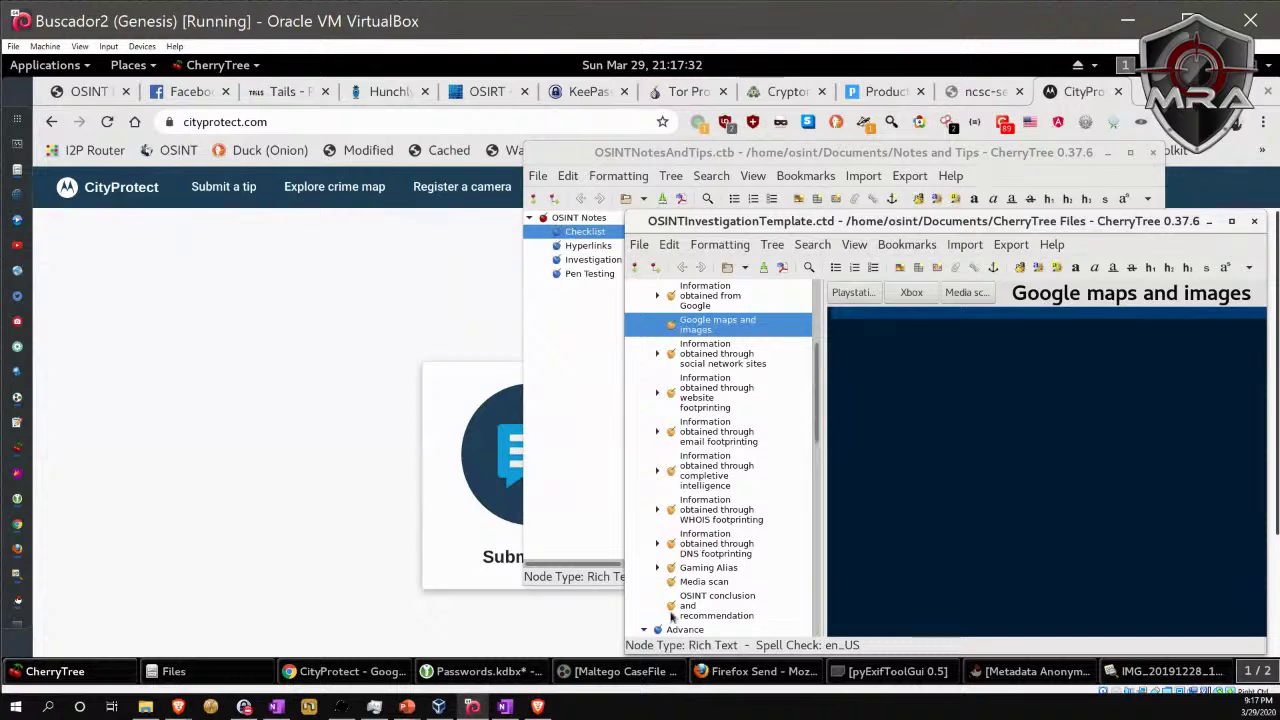
pyautogui.scroll(-10, 727, 580)
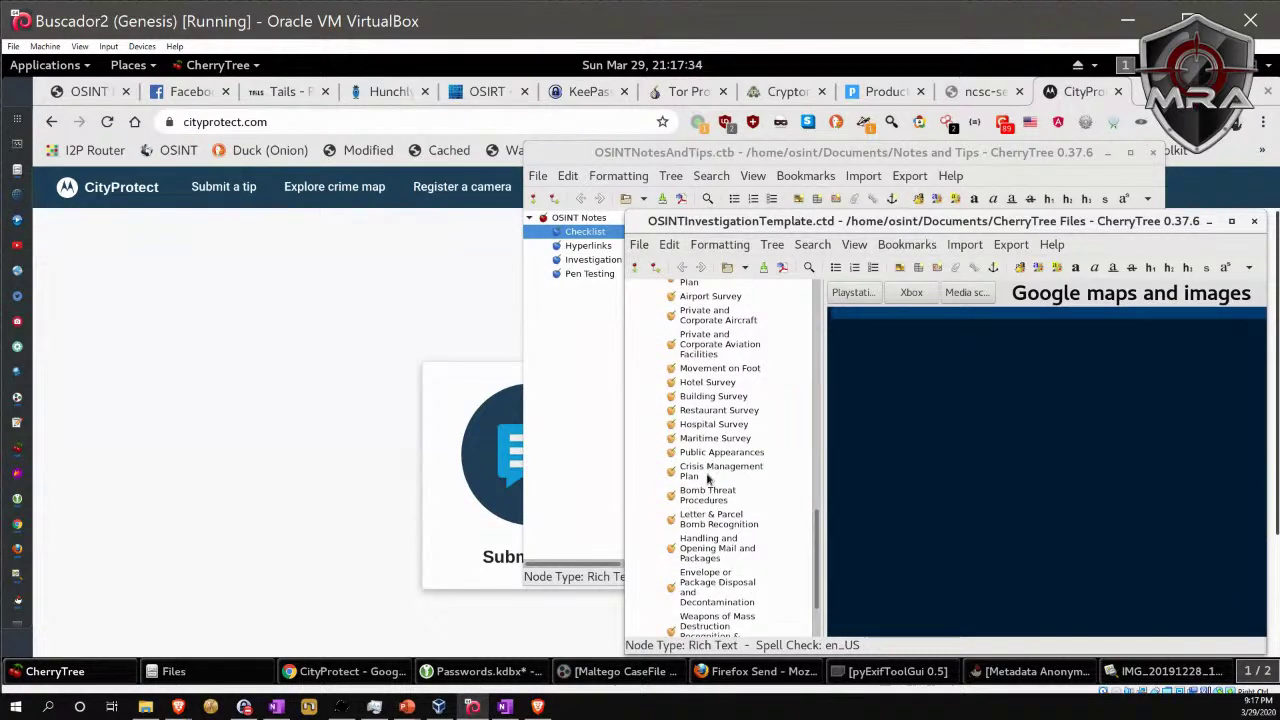
# View the Hotel Survey, Building Survey and Restaurant Survey nodes of the investigation template.
pyautogui.scroll(1, 710, 455)
pyautogui.click(710, 428)
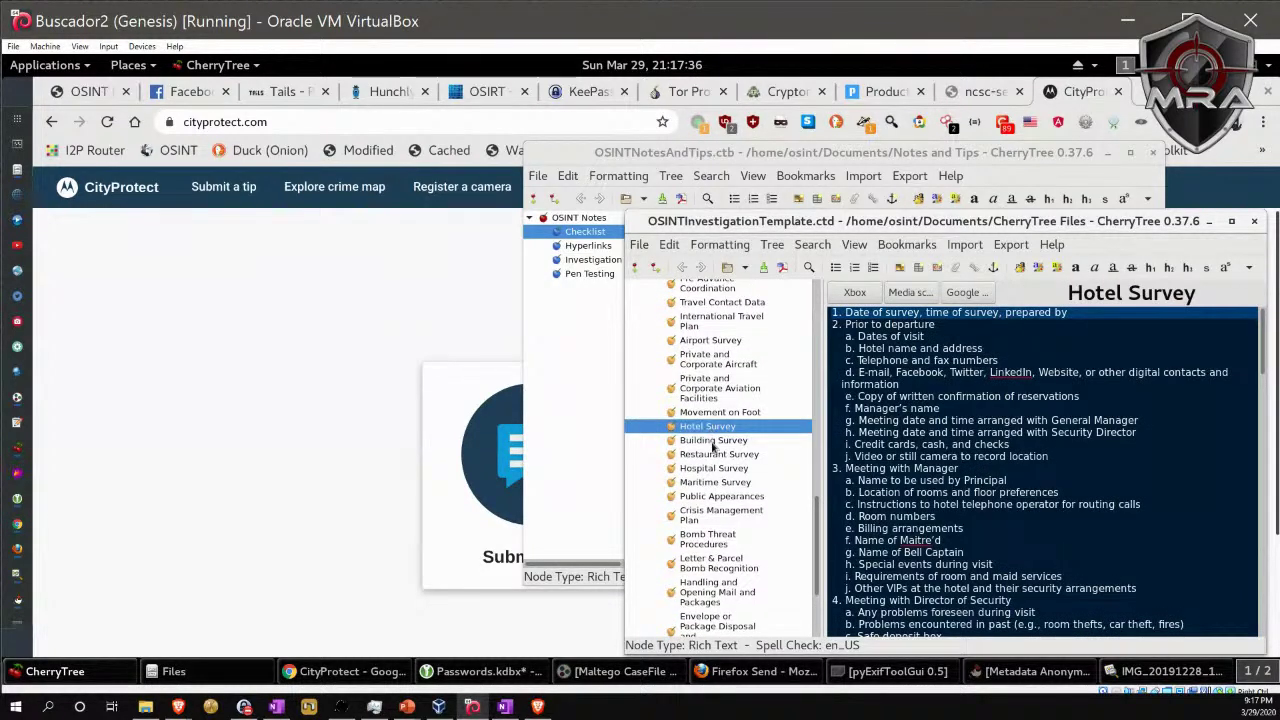
pyautogui.click(713, 441)
pyautogui.click(713, 455)
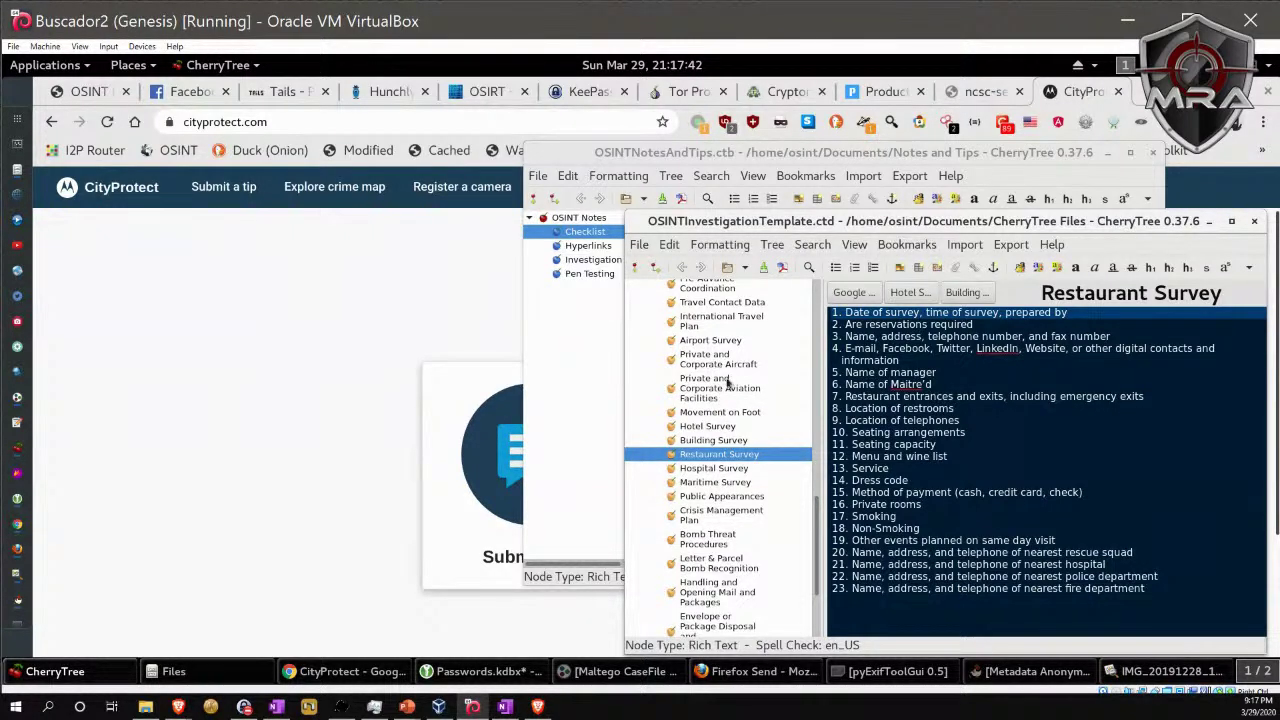
# Switch back to Chrome and look over the CityProtect home page.
pyautogui.click(307, 366)
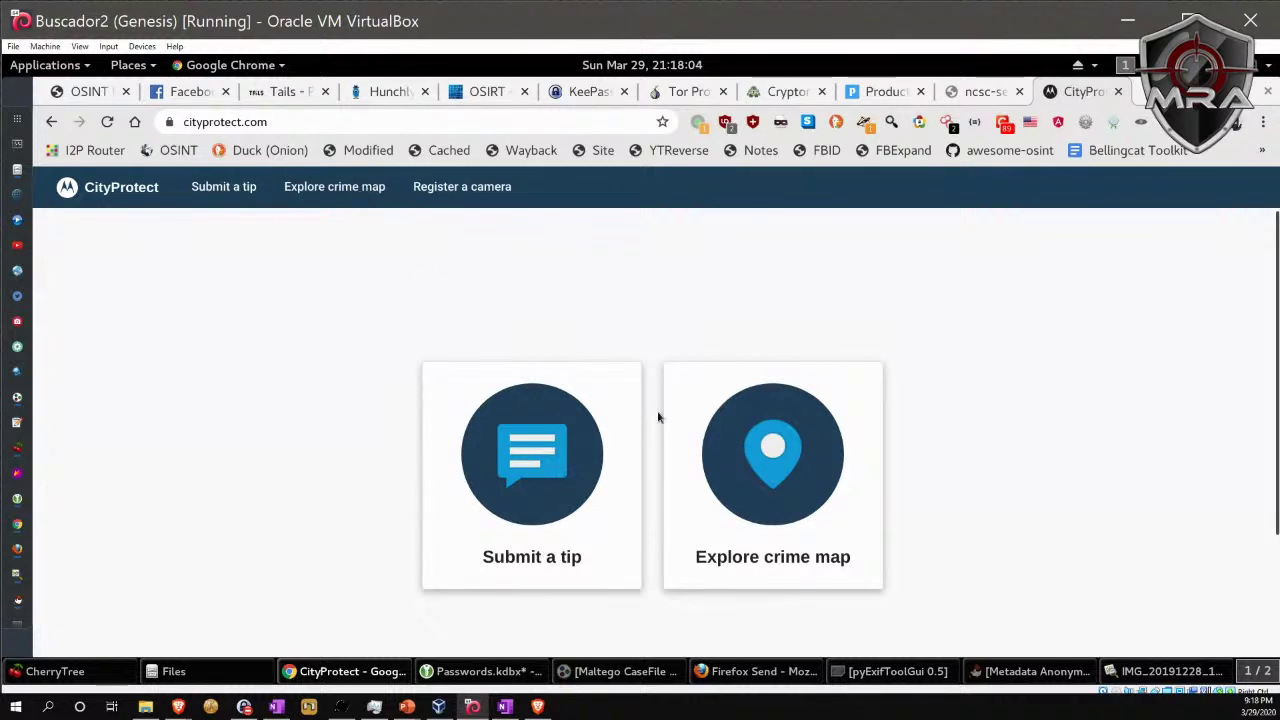
pyautogui.scroll(-2, 661, 420)
pyautogui.scroll(2, 351, 377)
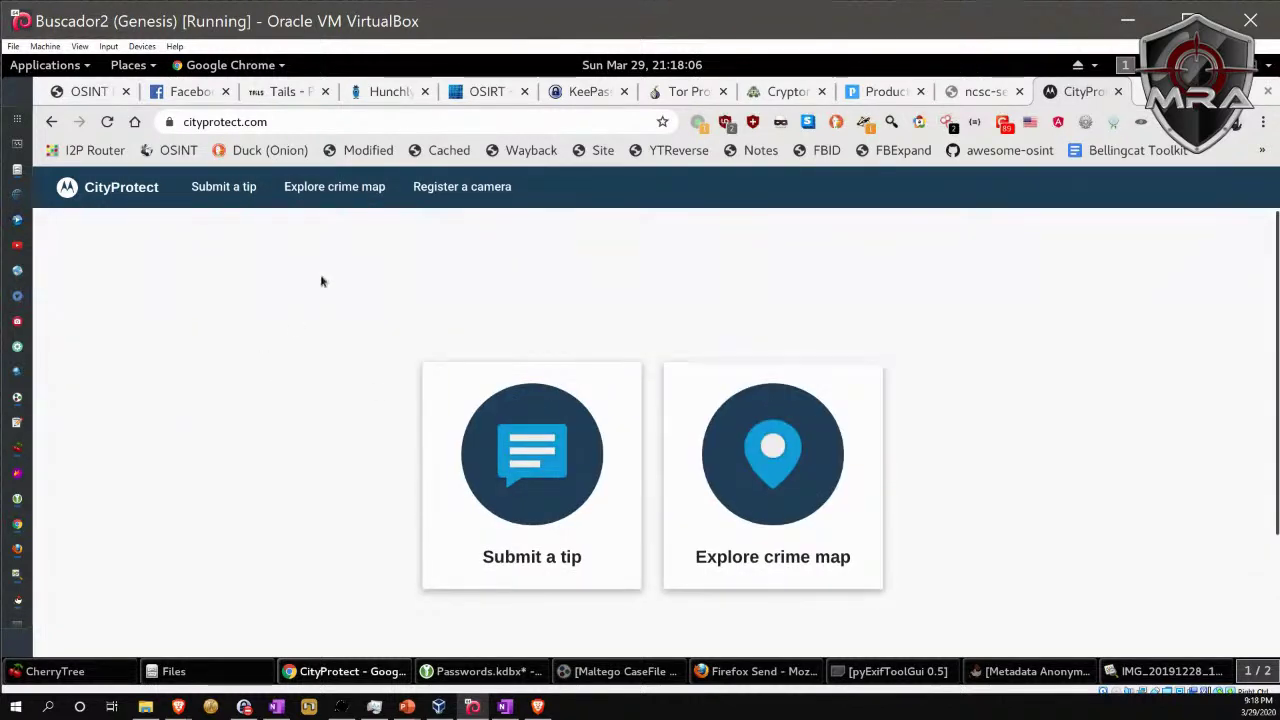
# Try to open the federal inmate locator at bop.gov/inmateloc/.
pyautogui.click(277, 125)
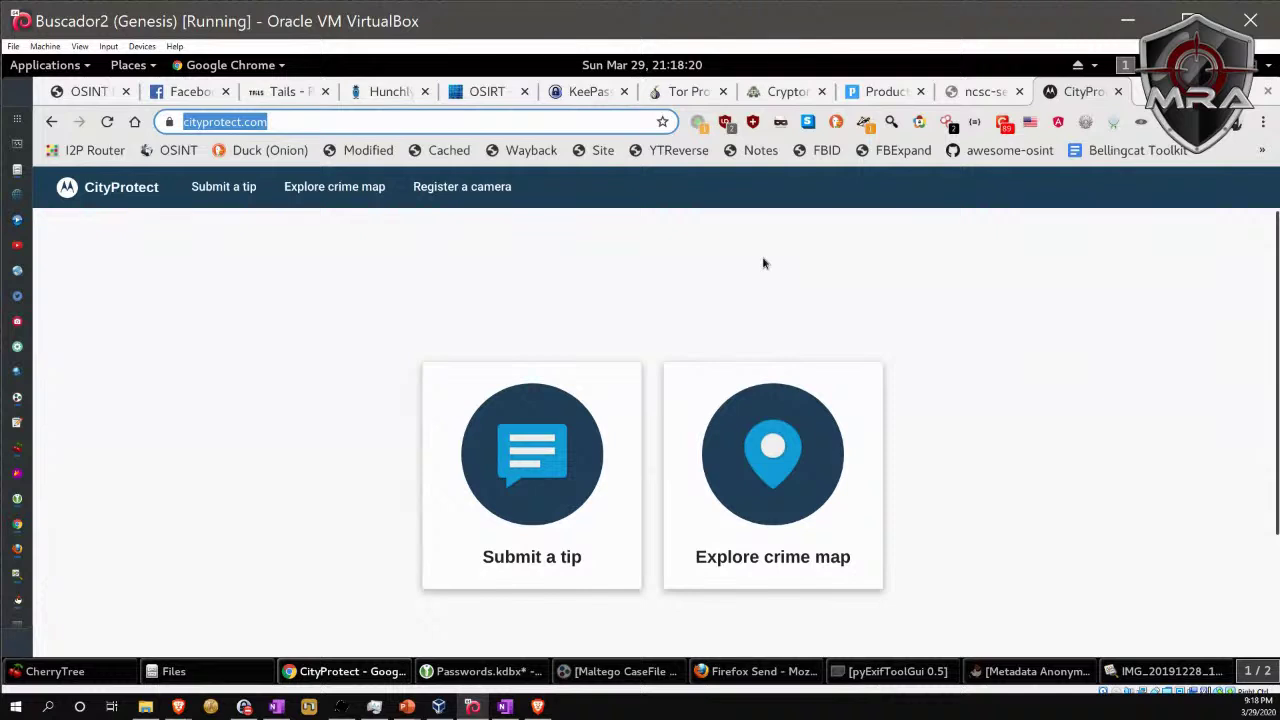
pyautogui.write('bop.go')
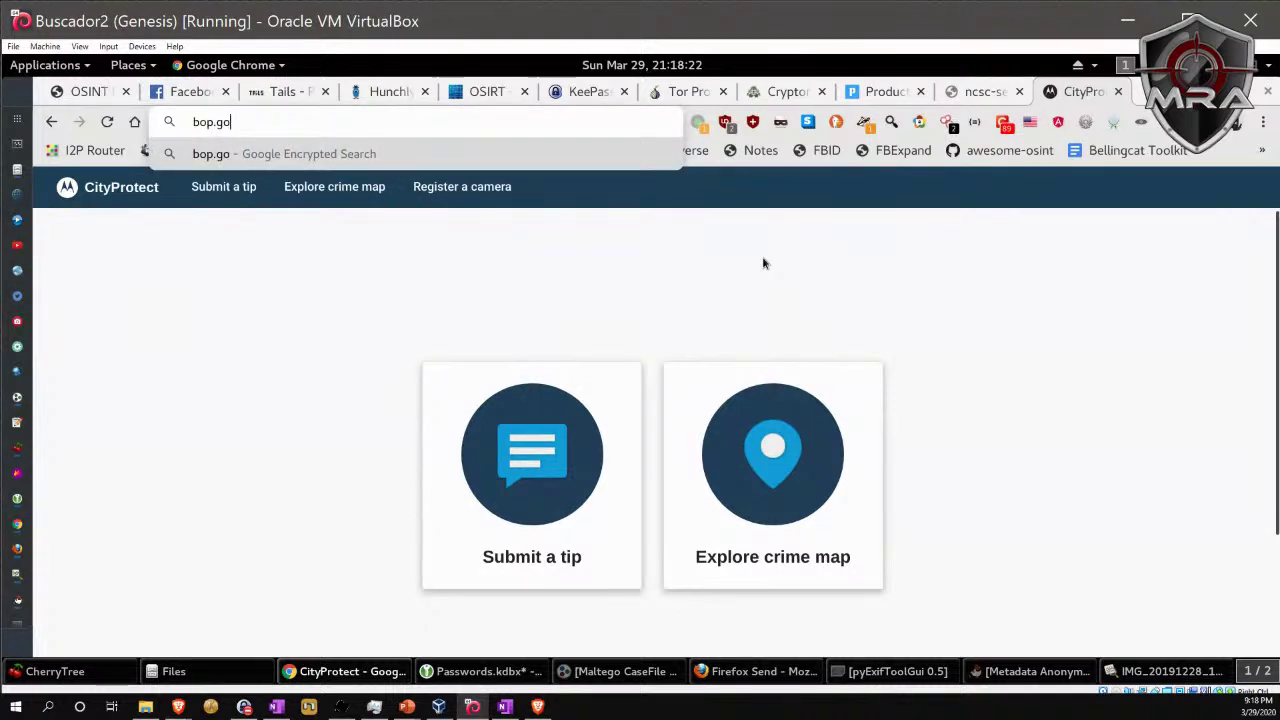
pyautogui.write('v/inma')
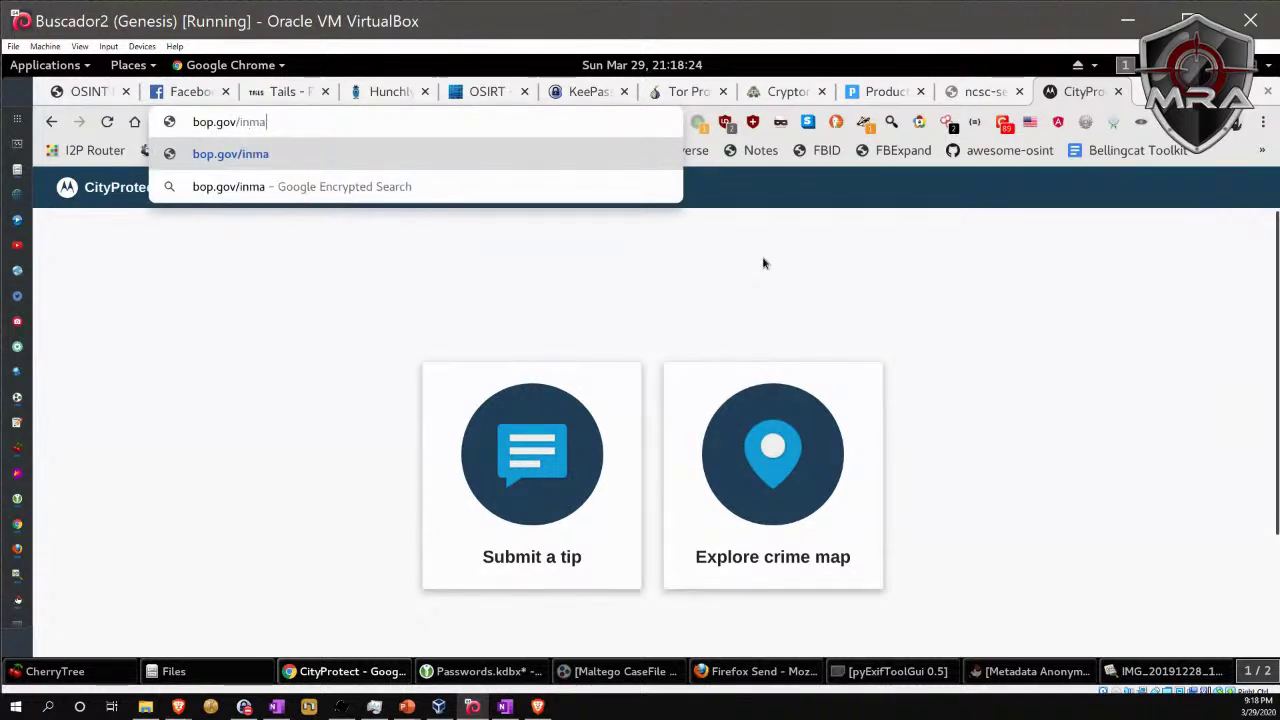
pyautogui.write('teloc/')
pyautogui.press('Return')
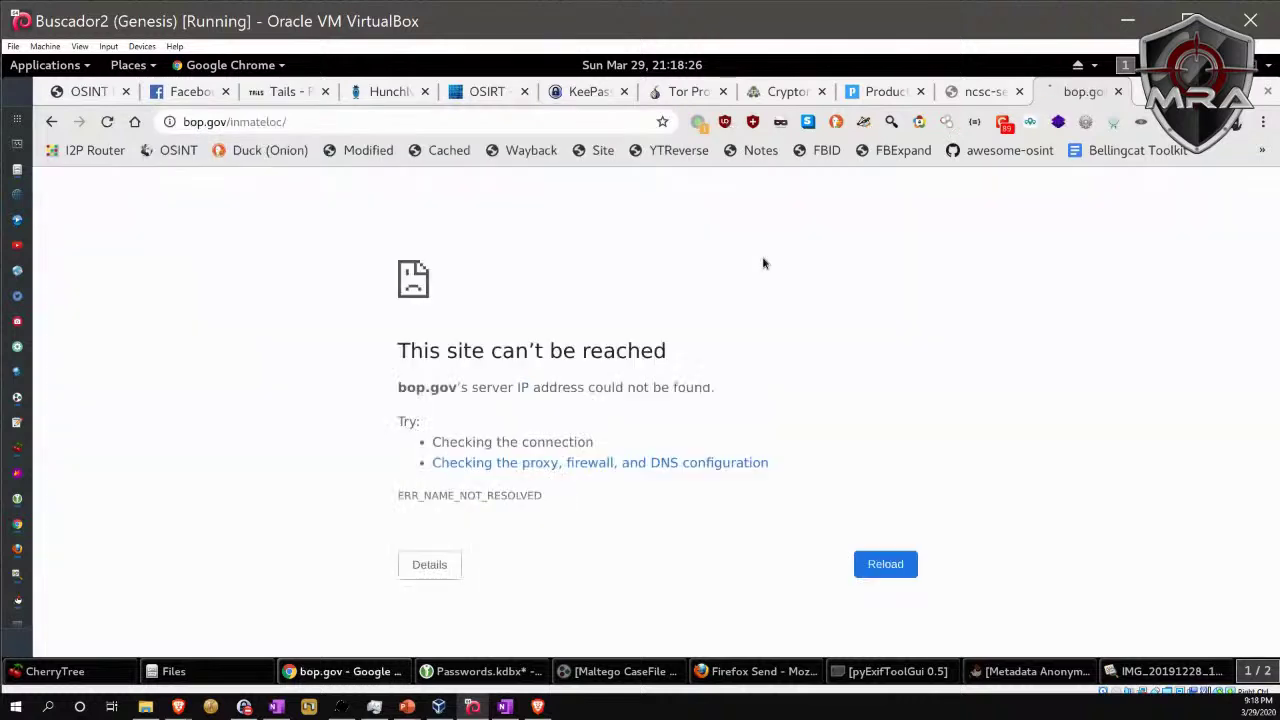
pyautogui.click(310, 121)
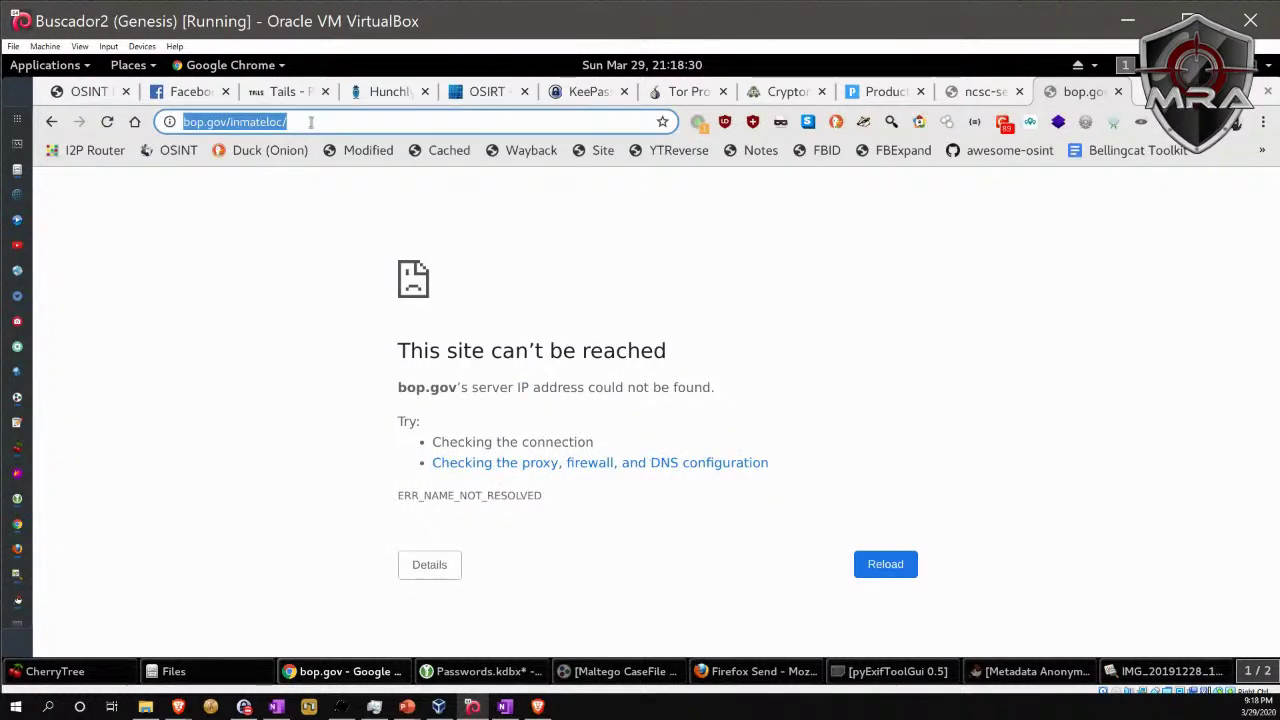
pyautogui.write('https:/')
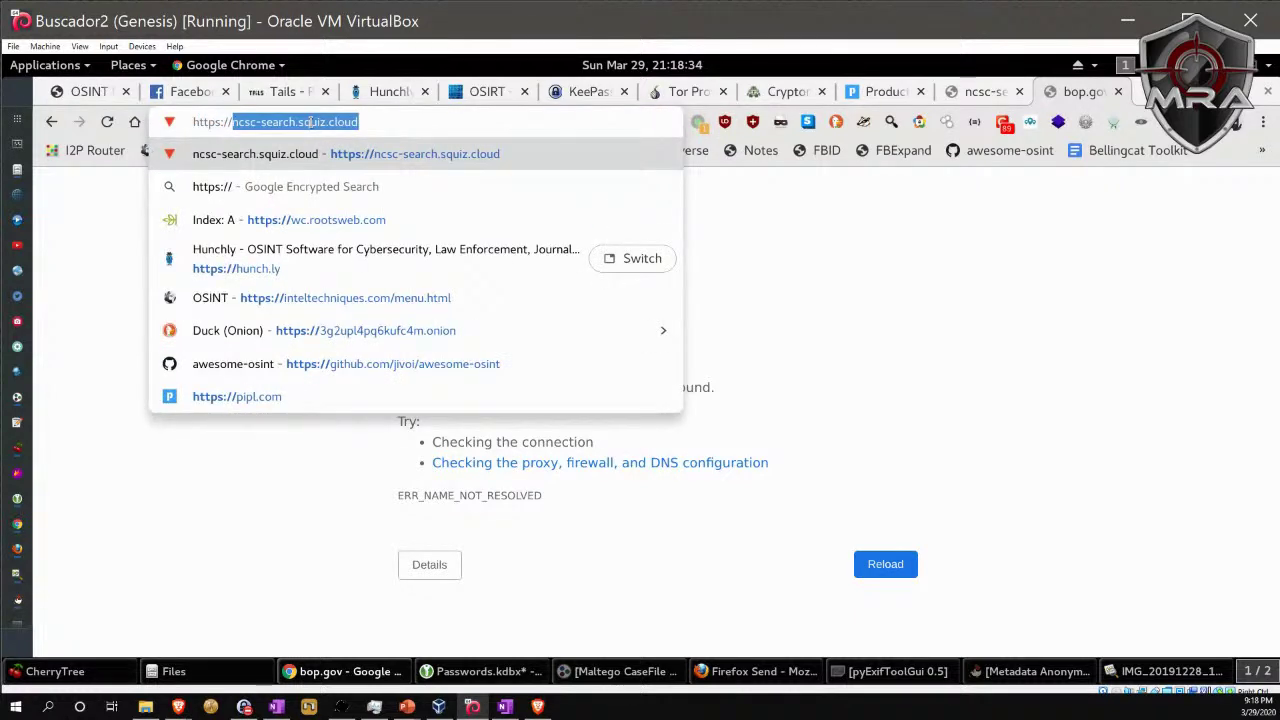
pyautogui.write('/www.bop.')
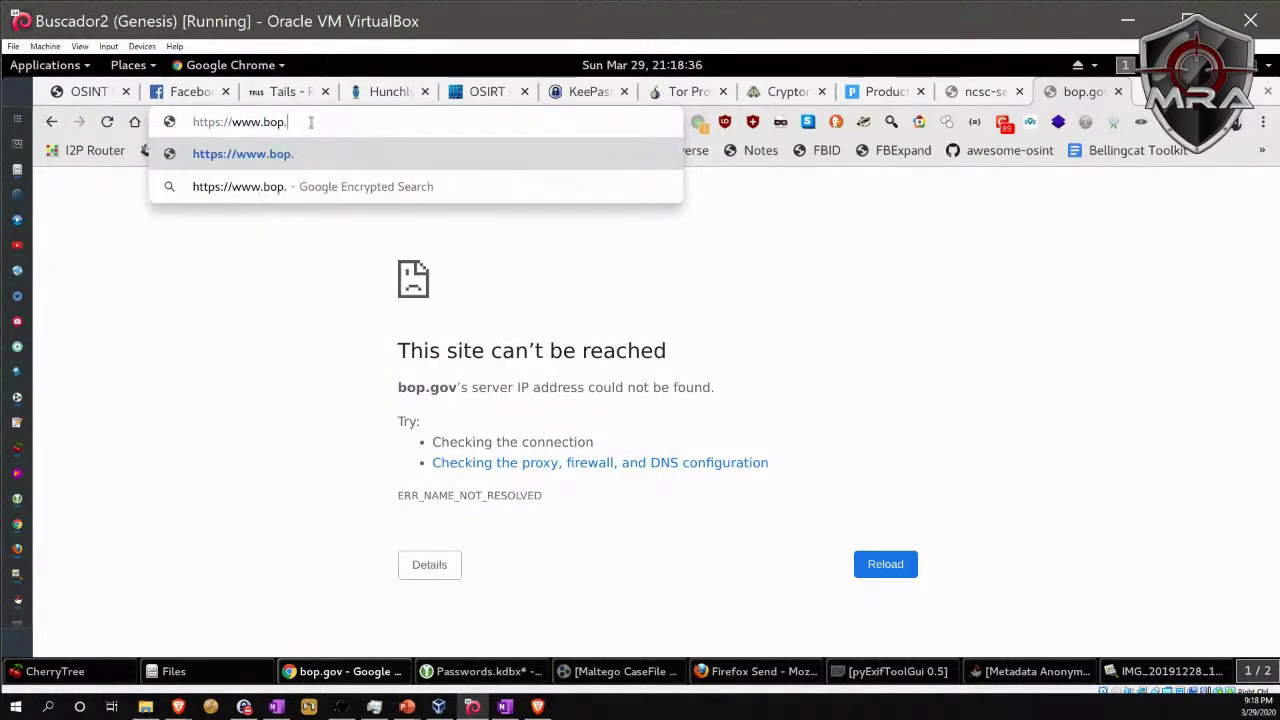
pyautogui.write('gov/inmateloc/')
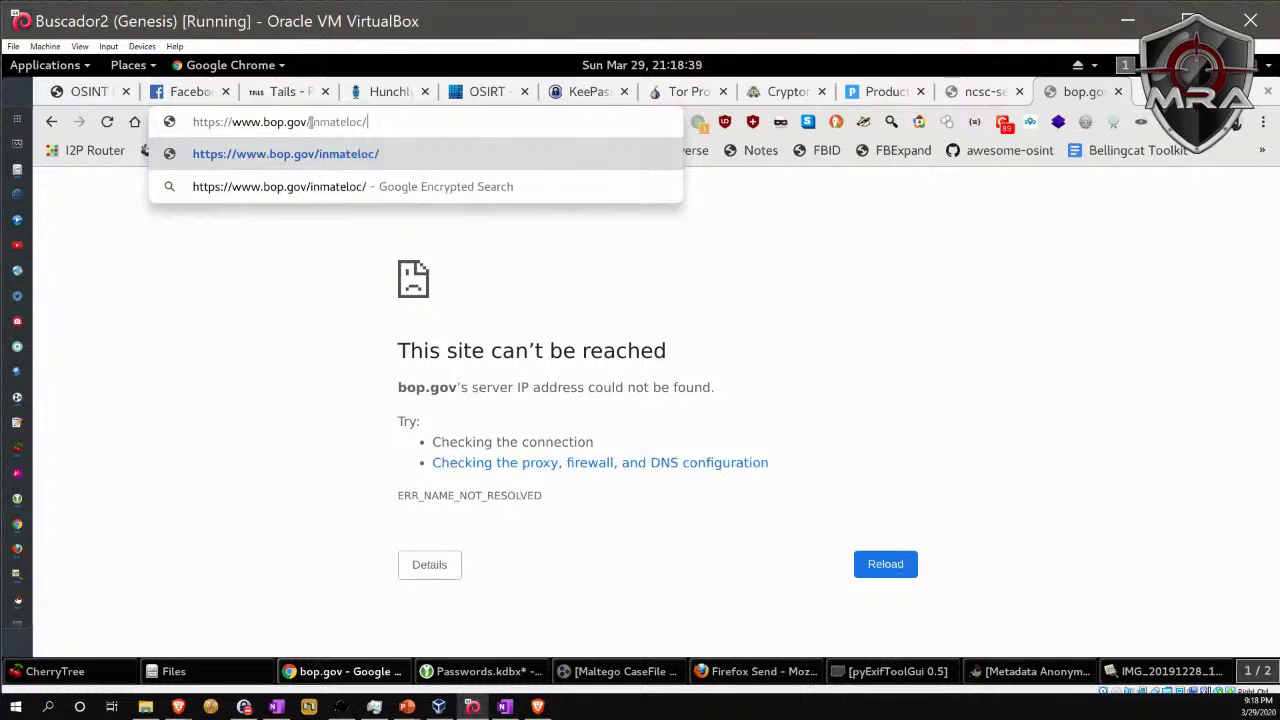
pyautogui.press('Return')
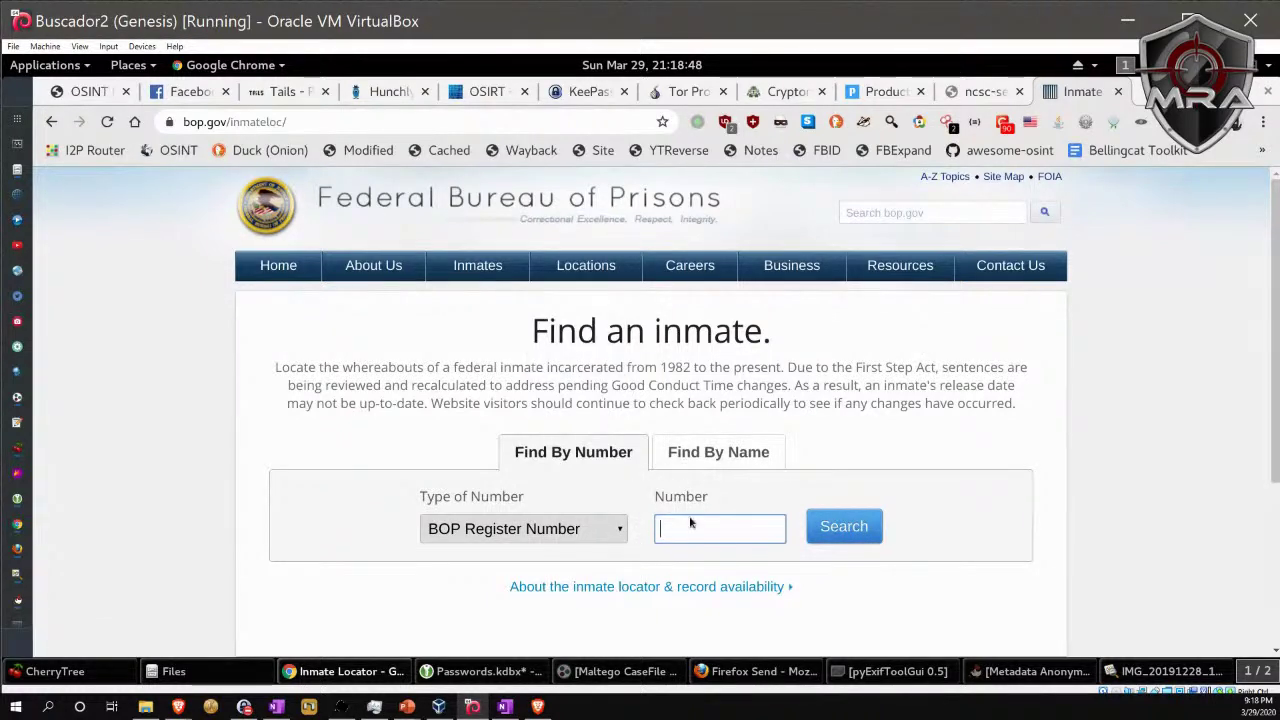
pyautogui.click(700, 452)
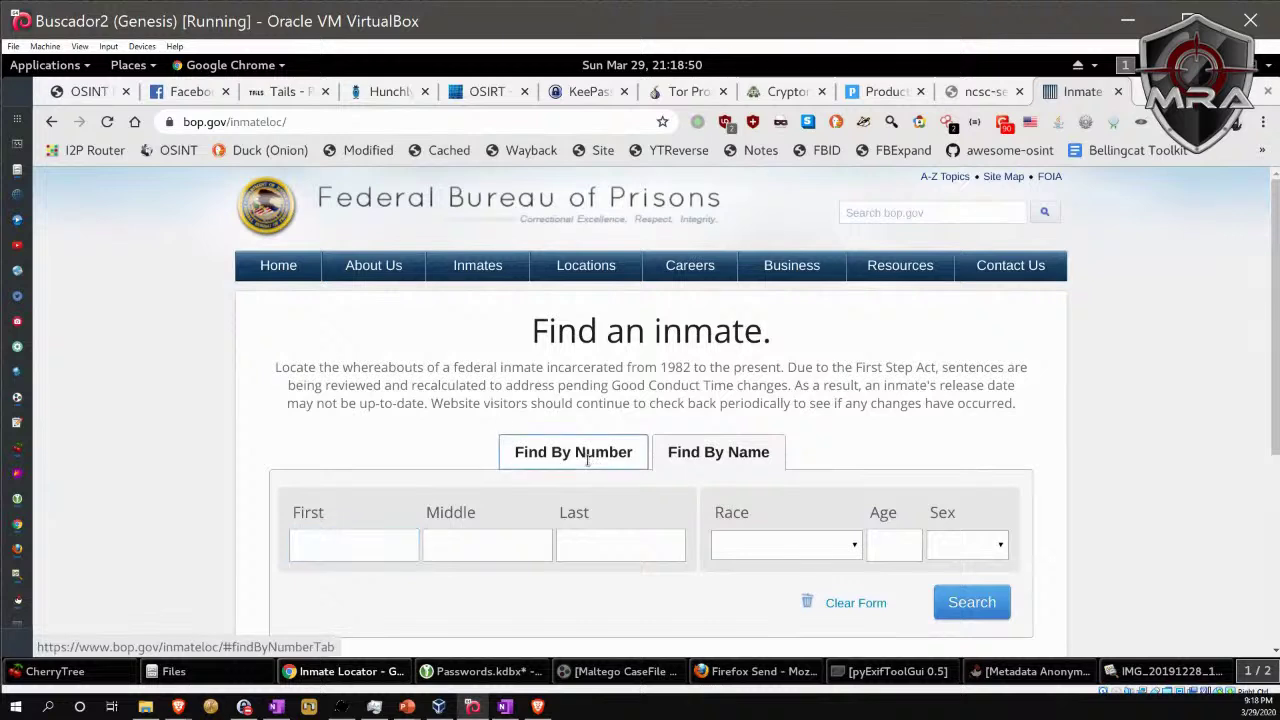
pyautogui.click(605, 456)
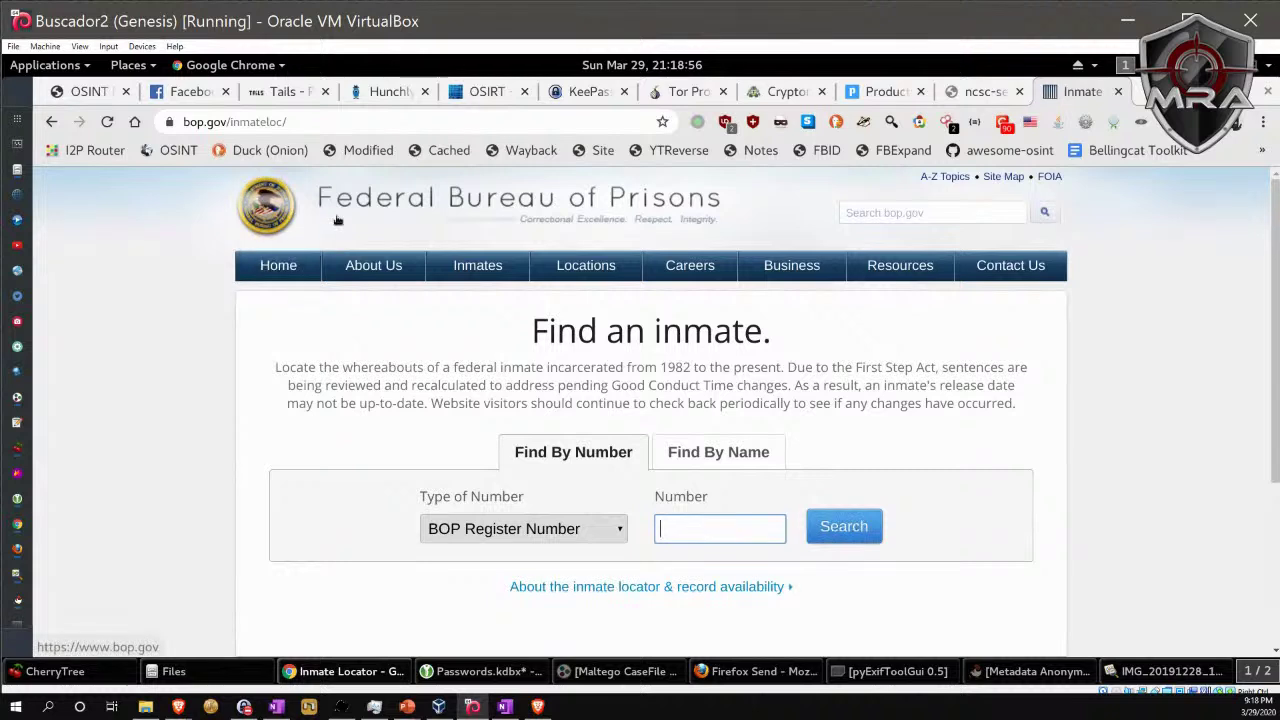
pyautogui.click(330, 129)
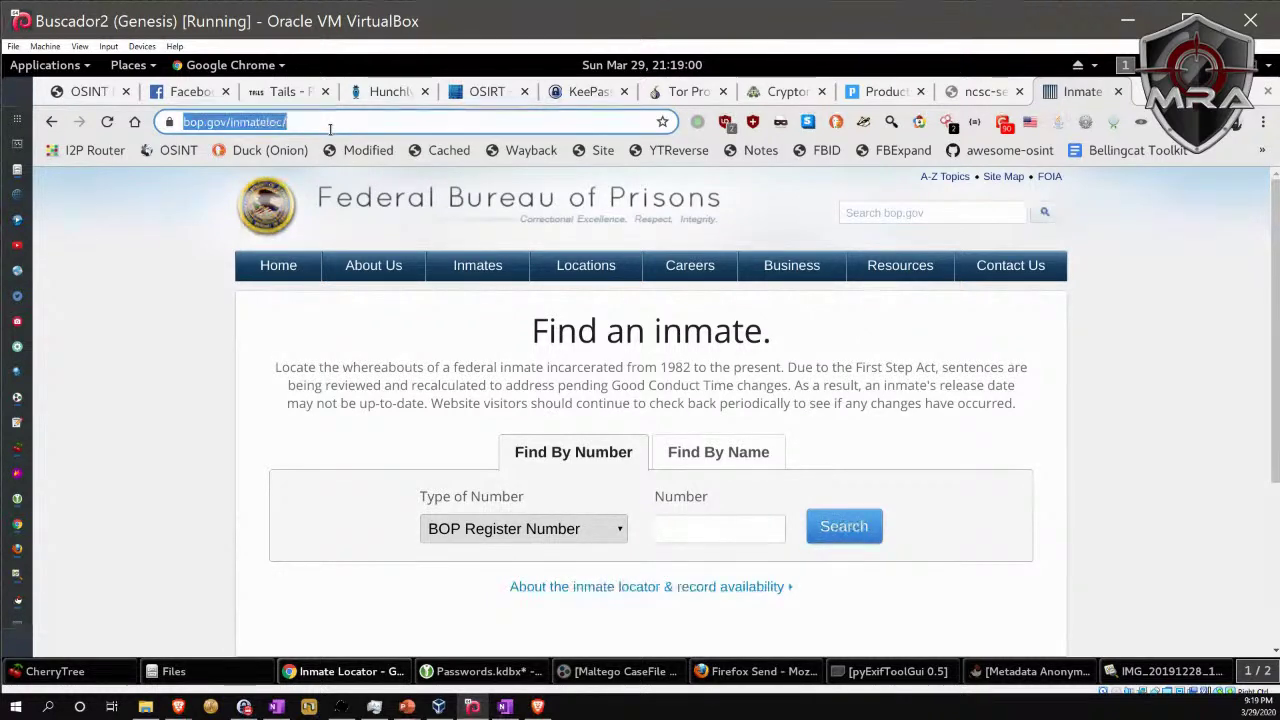
pyautogui.write('guotgunz.com')
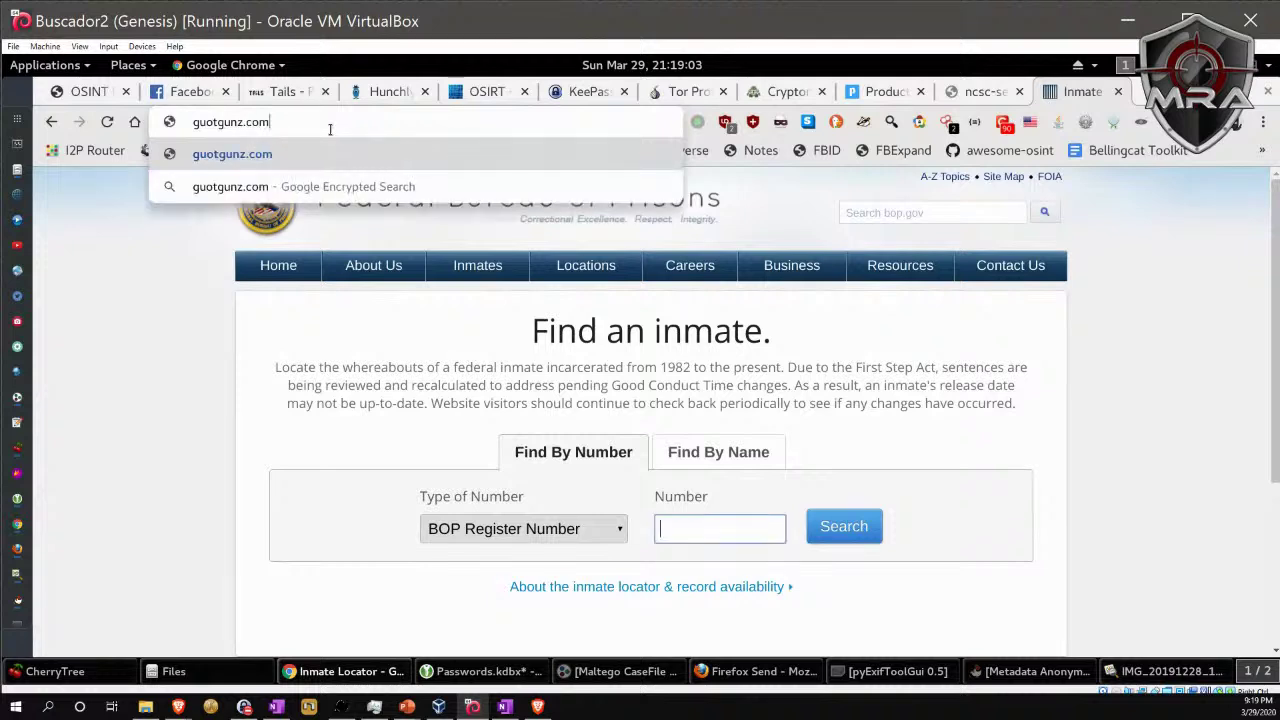
pyautogui.press('Return')
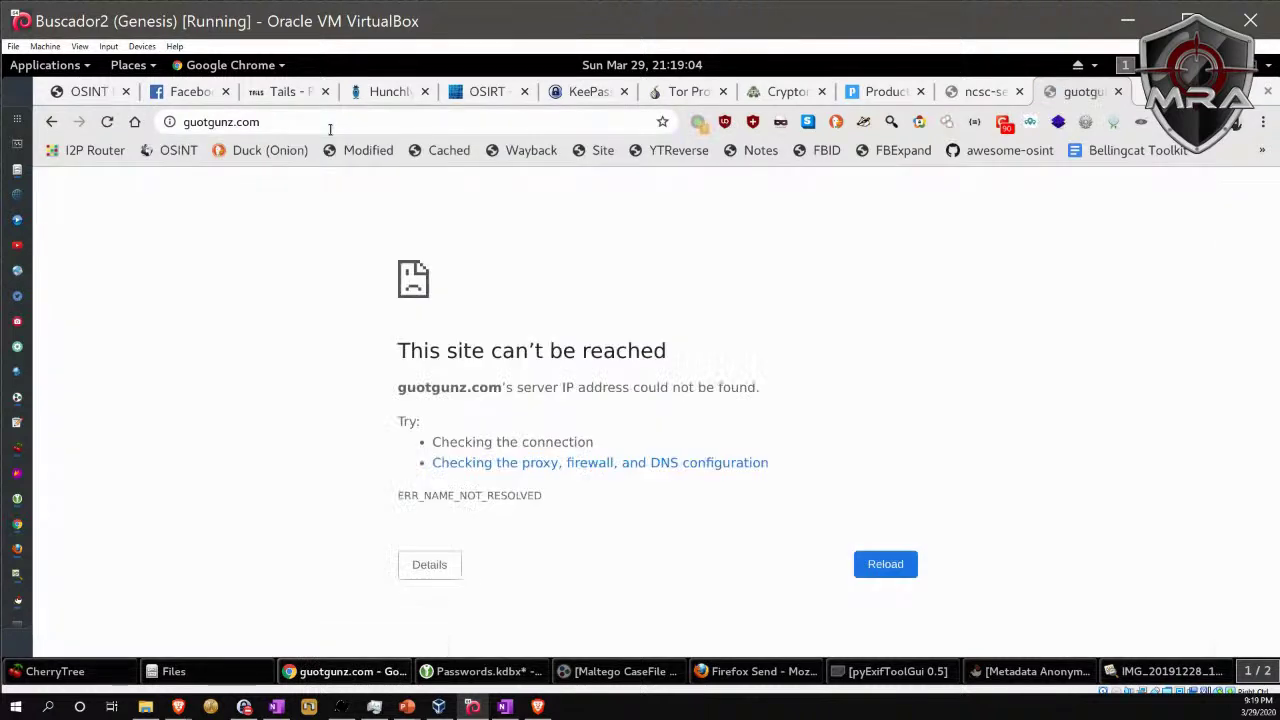
# Open the stolen firearms database at hotgunz.com and place the cursor in the gun serial number search field.
pyautogui.click(282, 122)
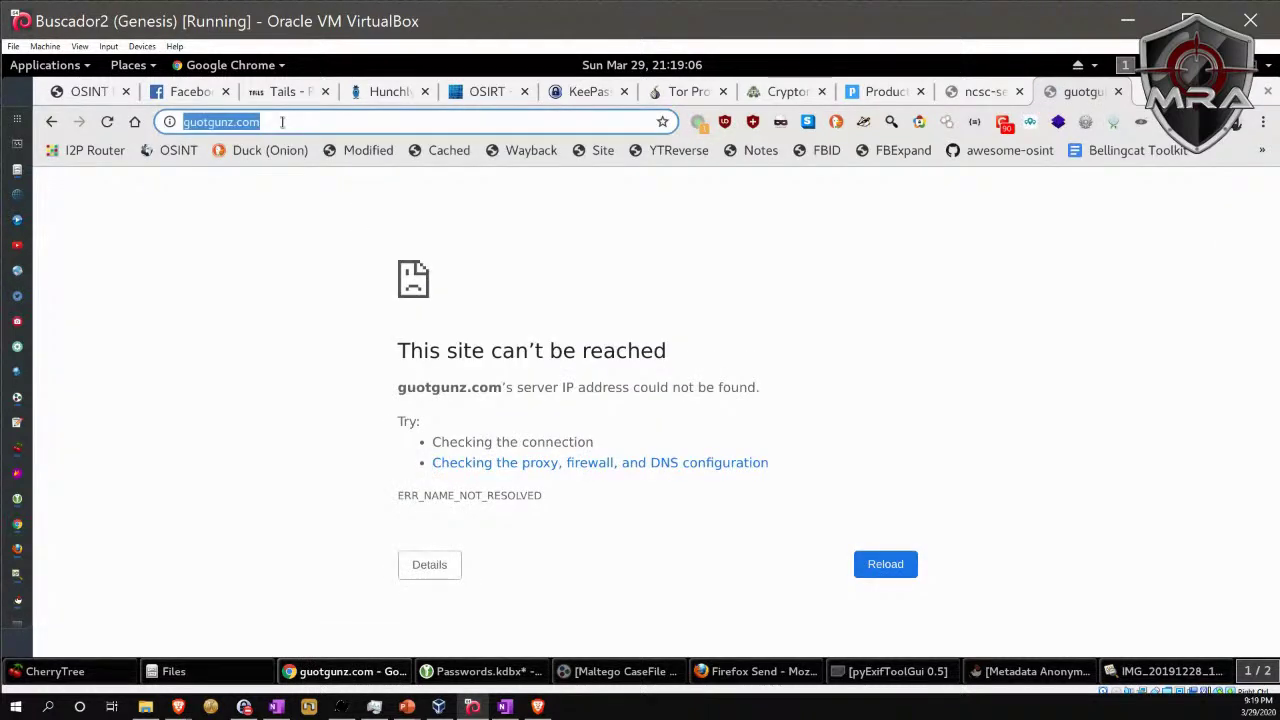
pyautogui.write('hot')
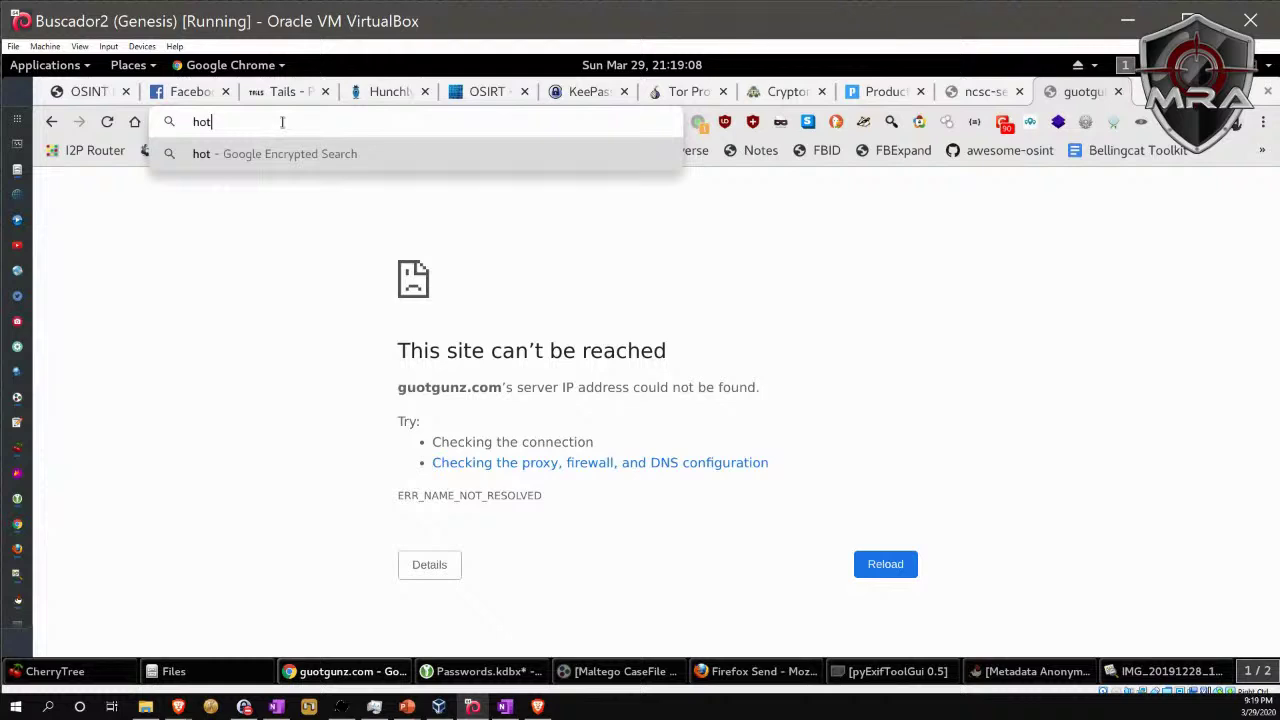
pyautogui.write('gunz.com')
pyautogui.press('BackSpace')
pyautogui.press('BackSpace')
pyautogui.press('BackSpace')
pyautogui.press('BackSpace')
pyautogui.write('/')
pyautogui.press('BackSpace')
pyautogui.write('.com')
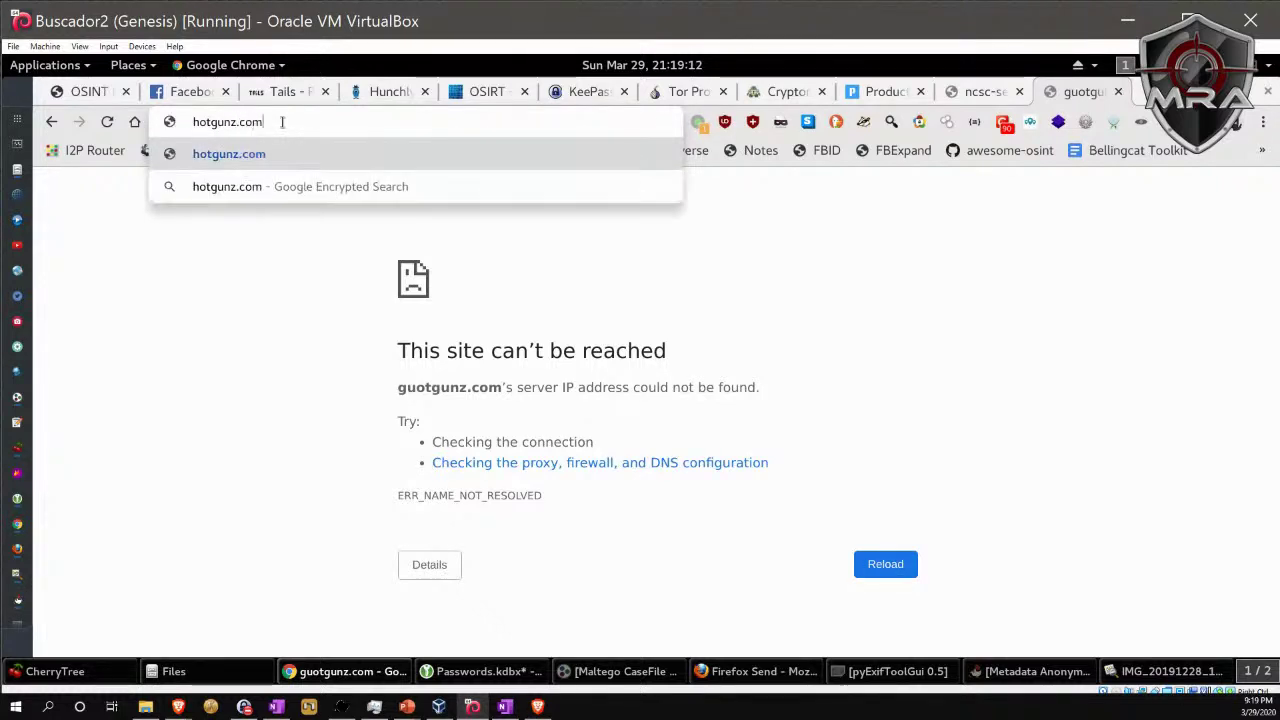
pyautogui.press('Return')
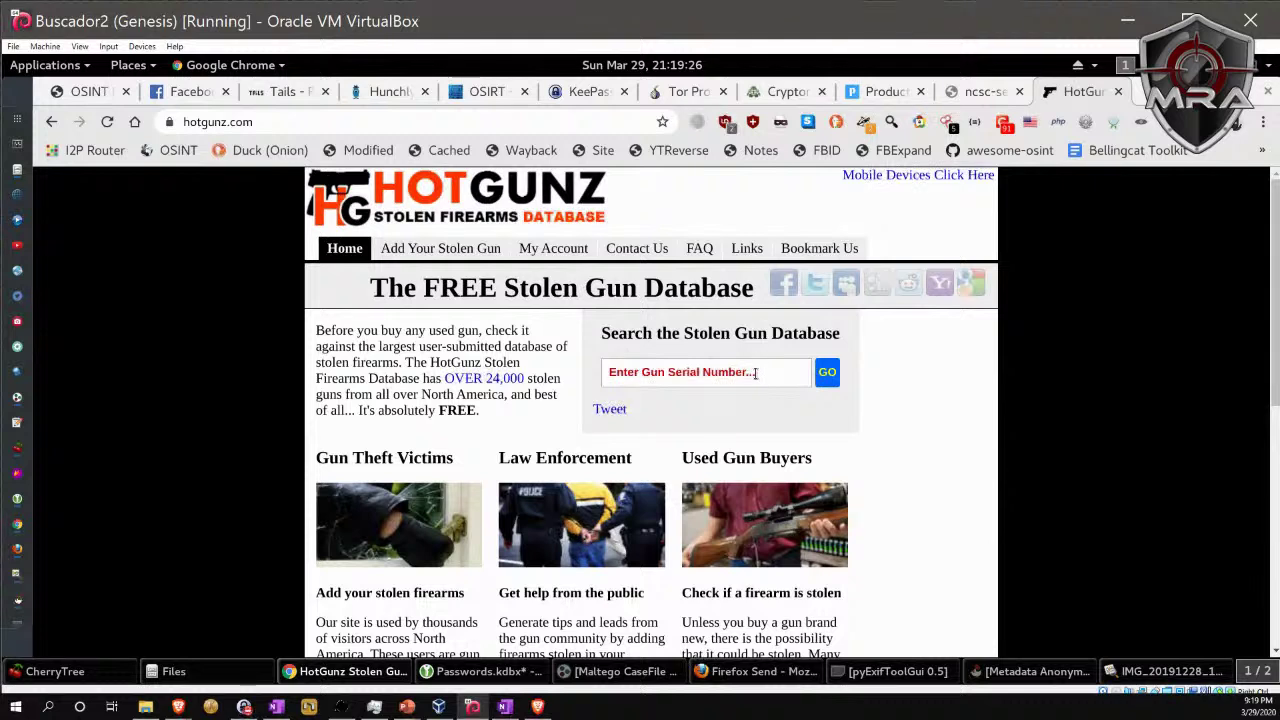
pyautogui.click(755, 373)
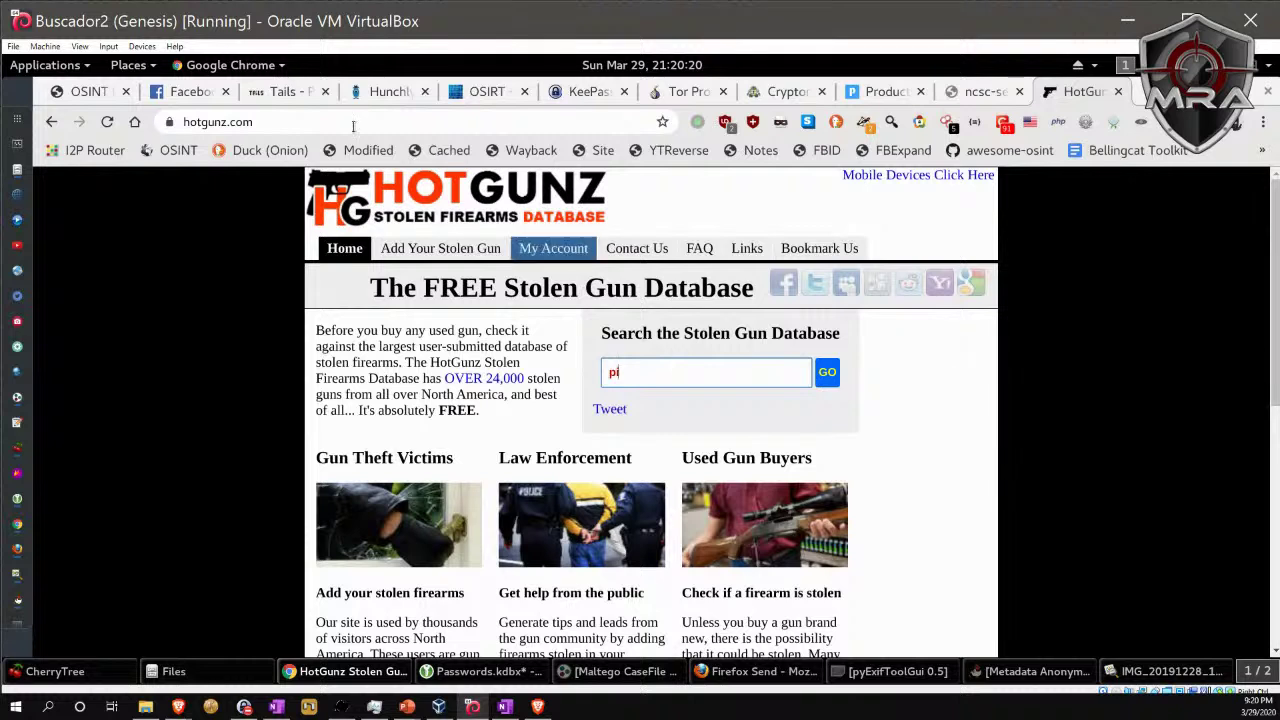
# Open the PimEyes face search site at pimeyes.com/en/.
pyautogui.click(265, 121)
pyautogui.doubleClick(265, 121)
pyautogui.tripleClick(277, 124)
pyautogui.write('pim')
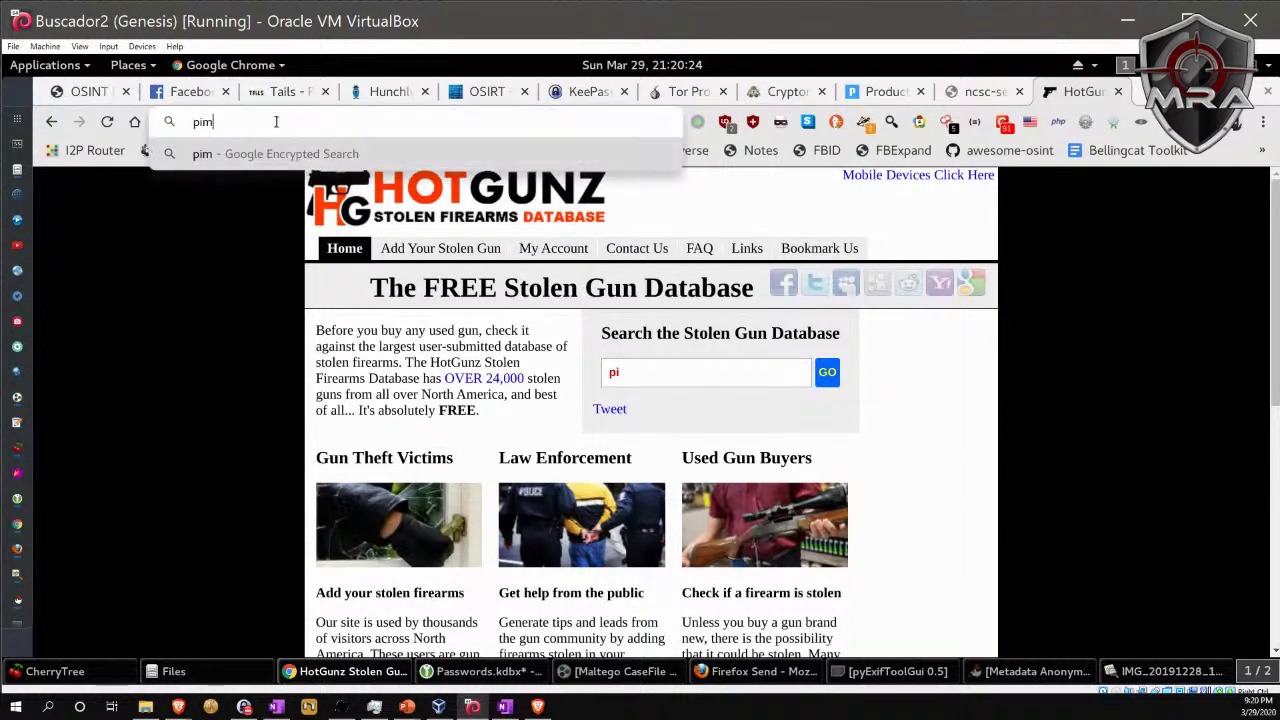
pyautogui.write('eyes.com/en/')
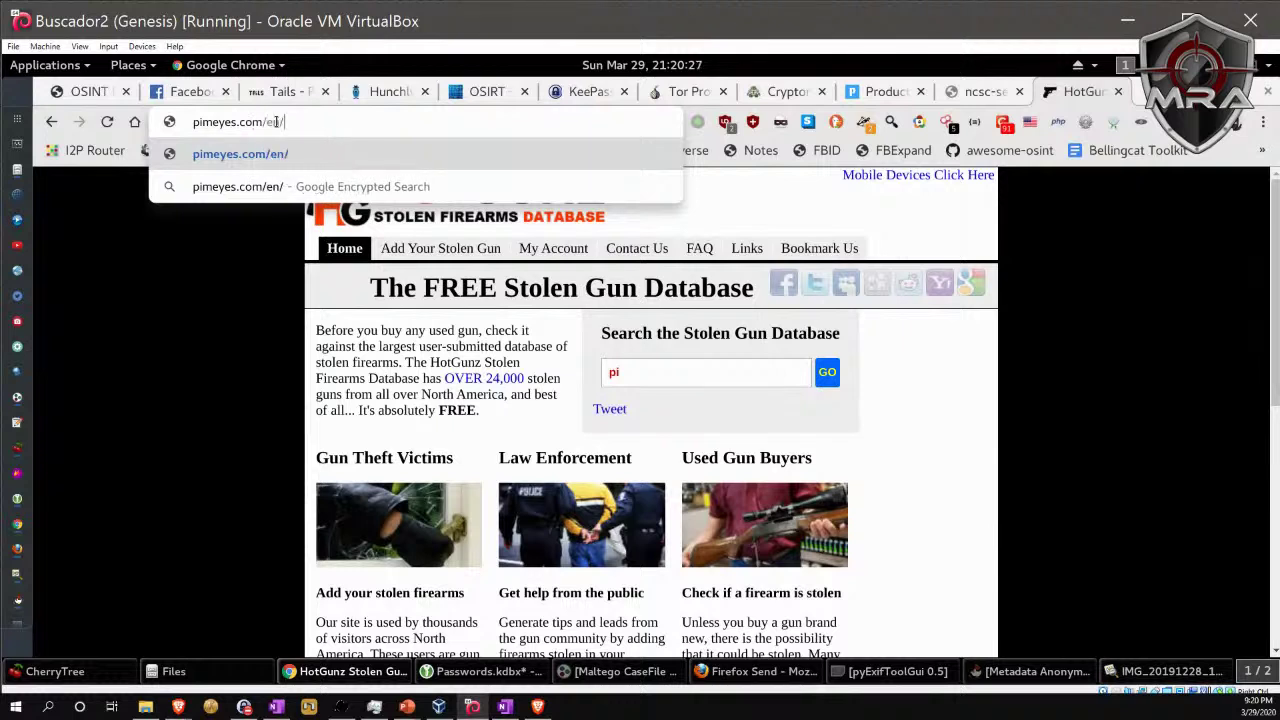
pyautogui.press('Return')
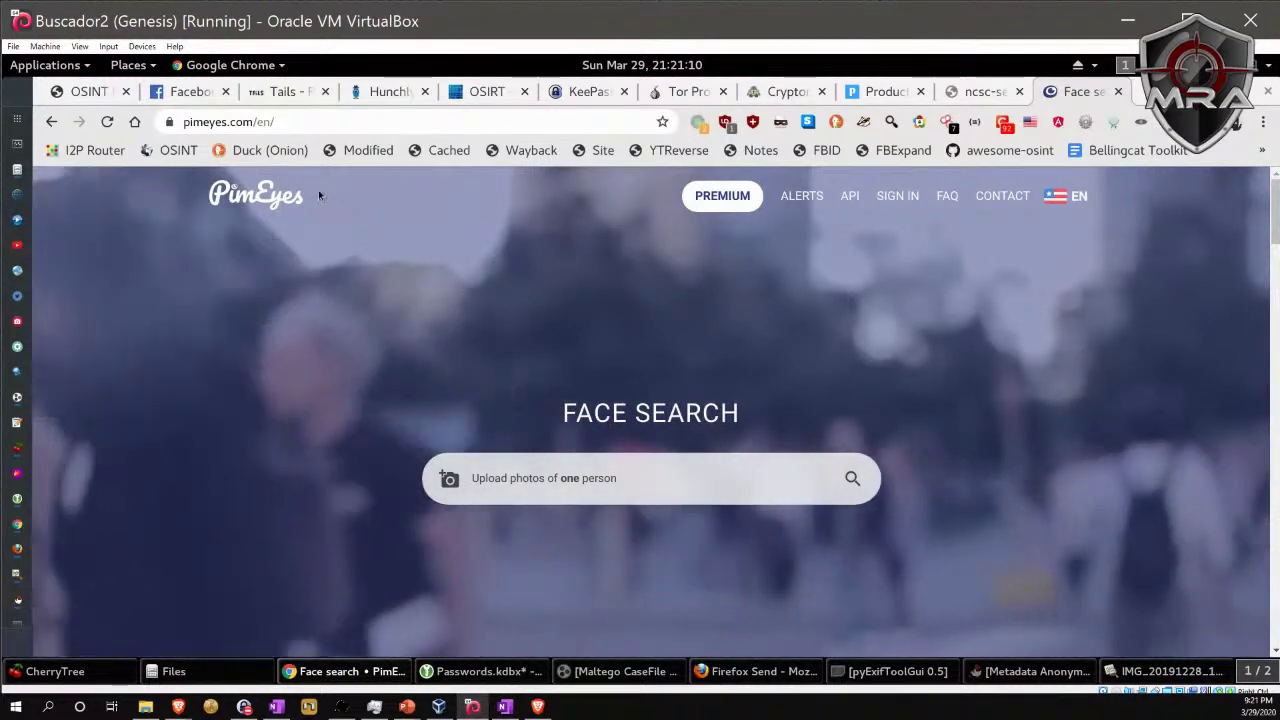
pyautogui.click(256, 122)
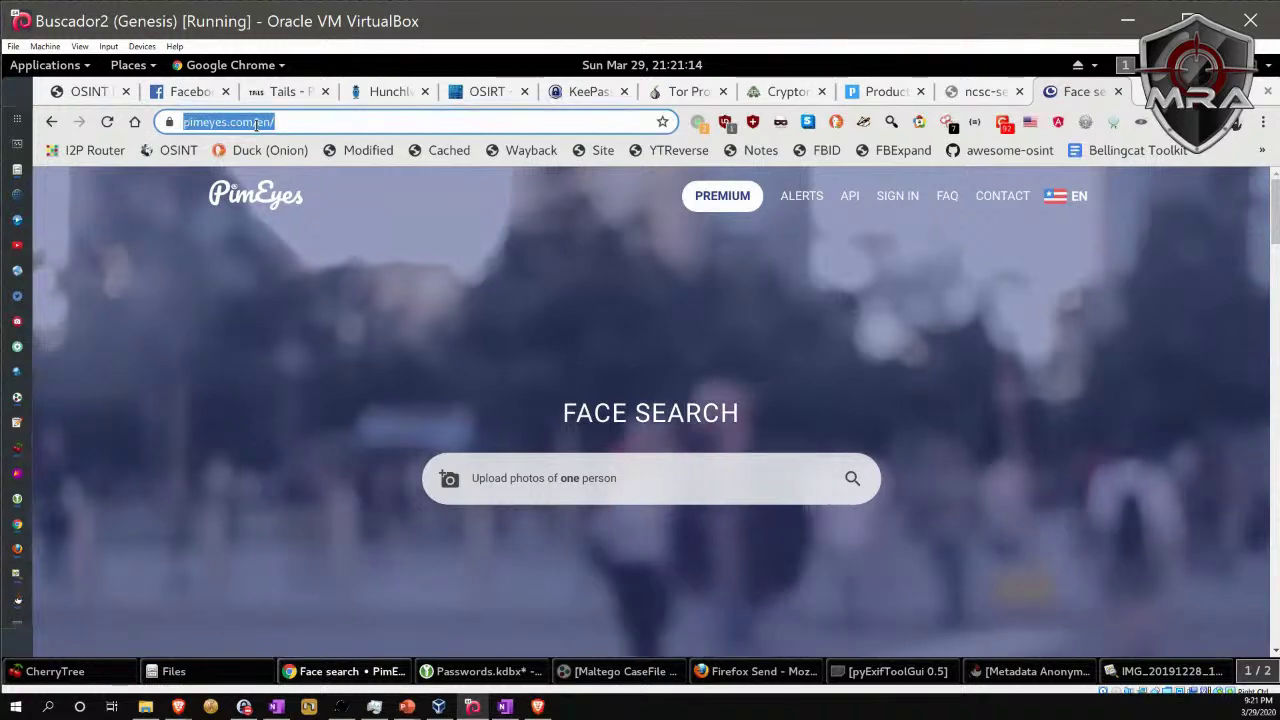
pyautogui.write('fina')
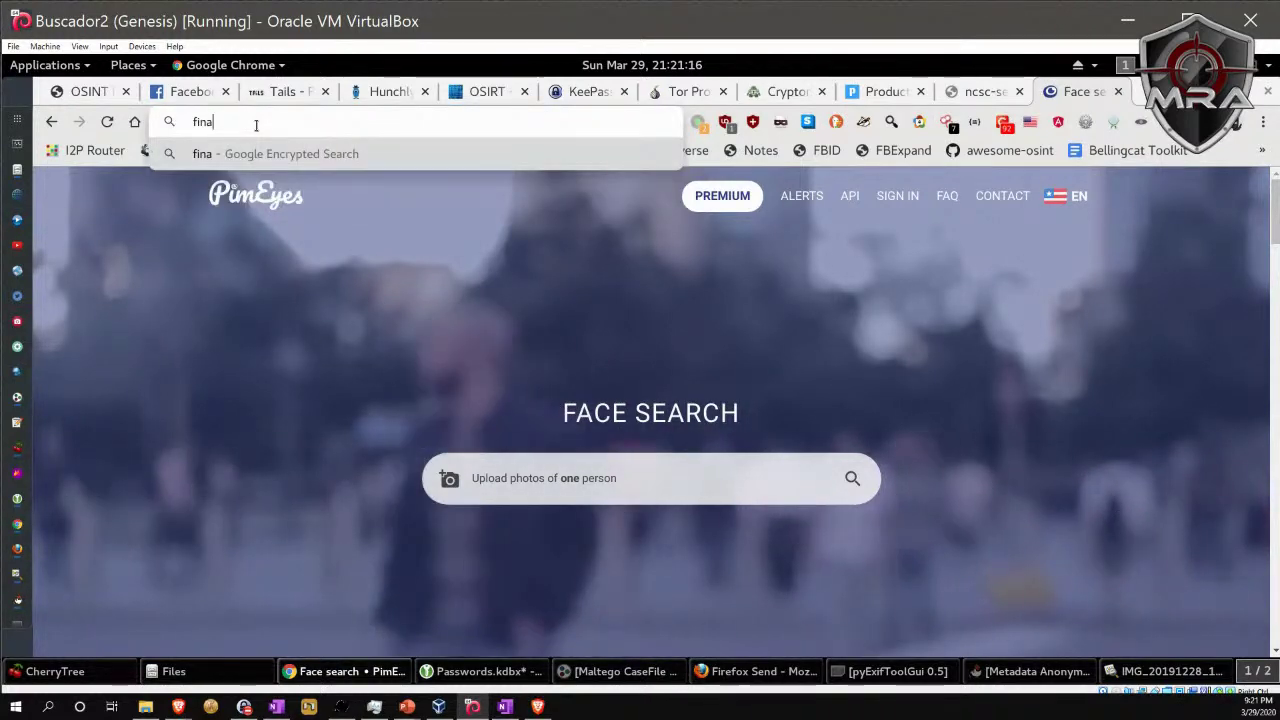
pyautogui.write('grave.com')
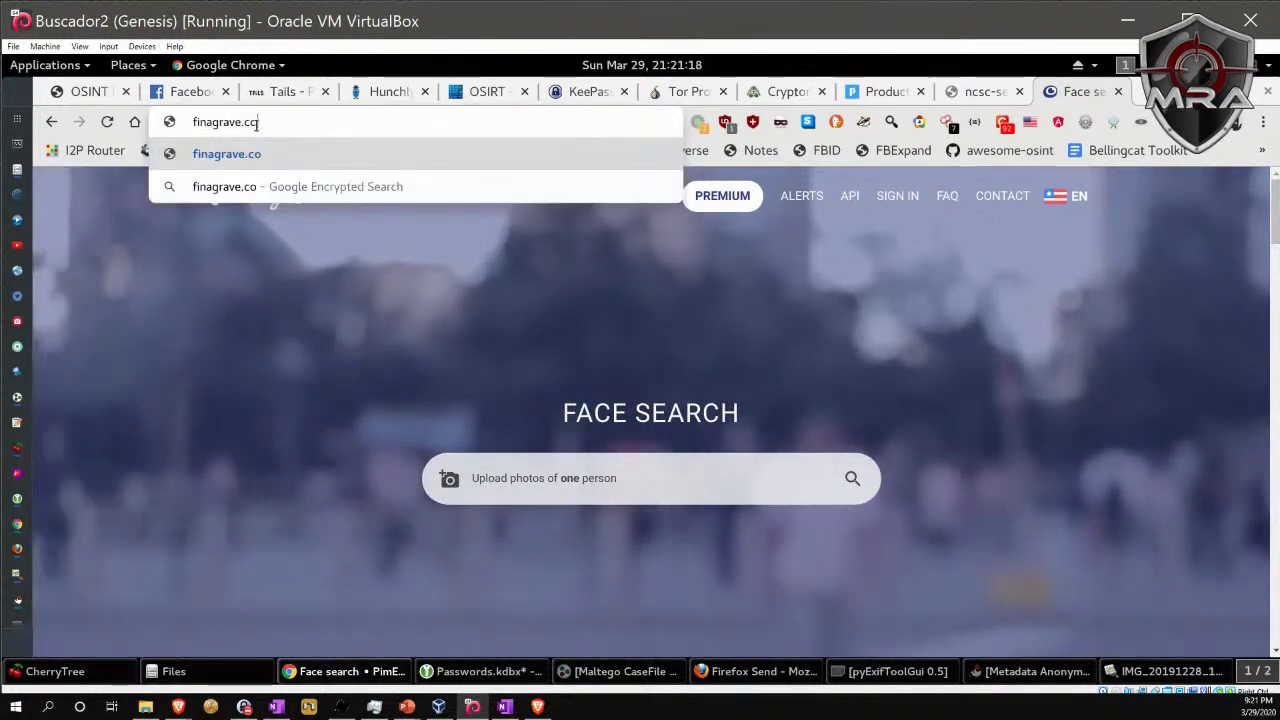
pyautogui.press('Return')
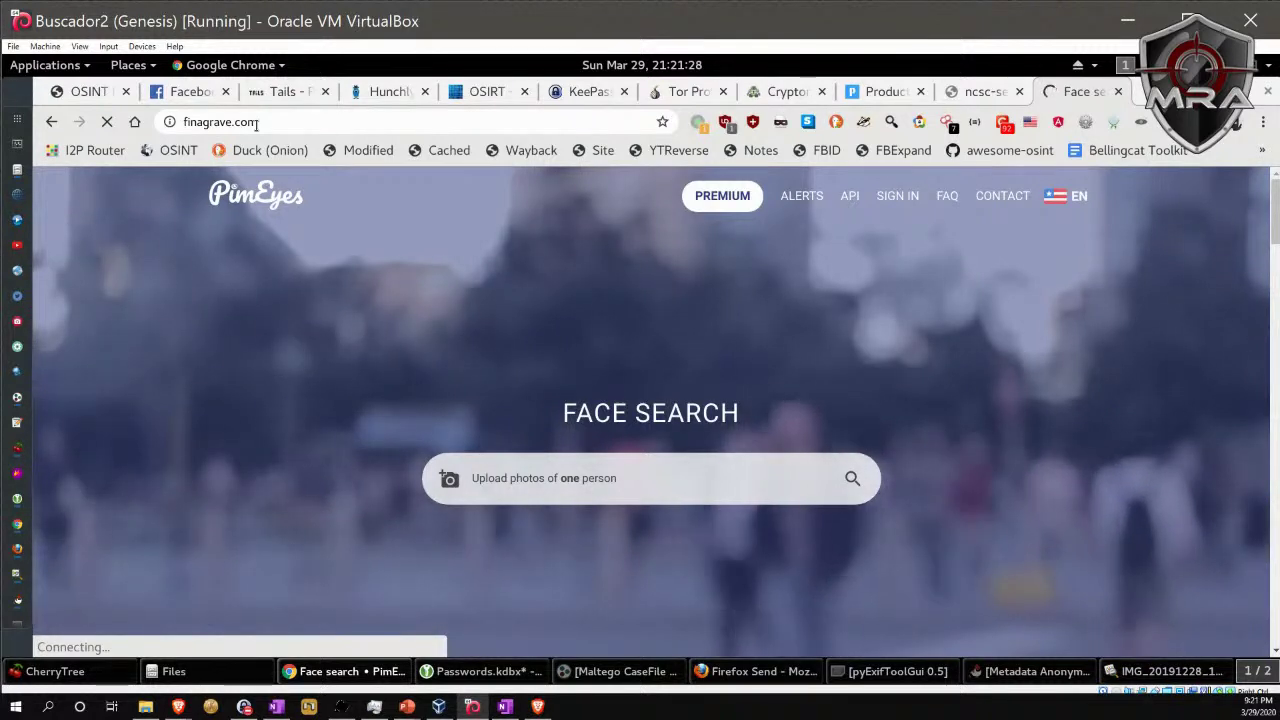
# Open the gravesite search site at findagrave.com.
pyautogui.click(256, 122)
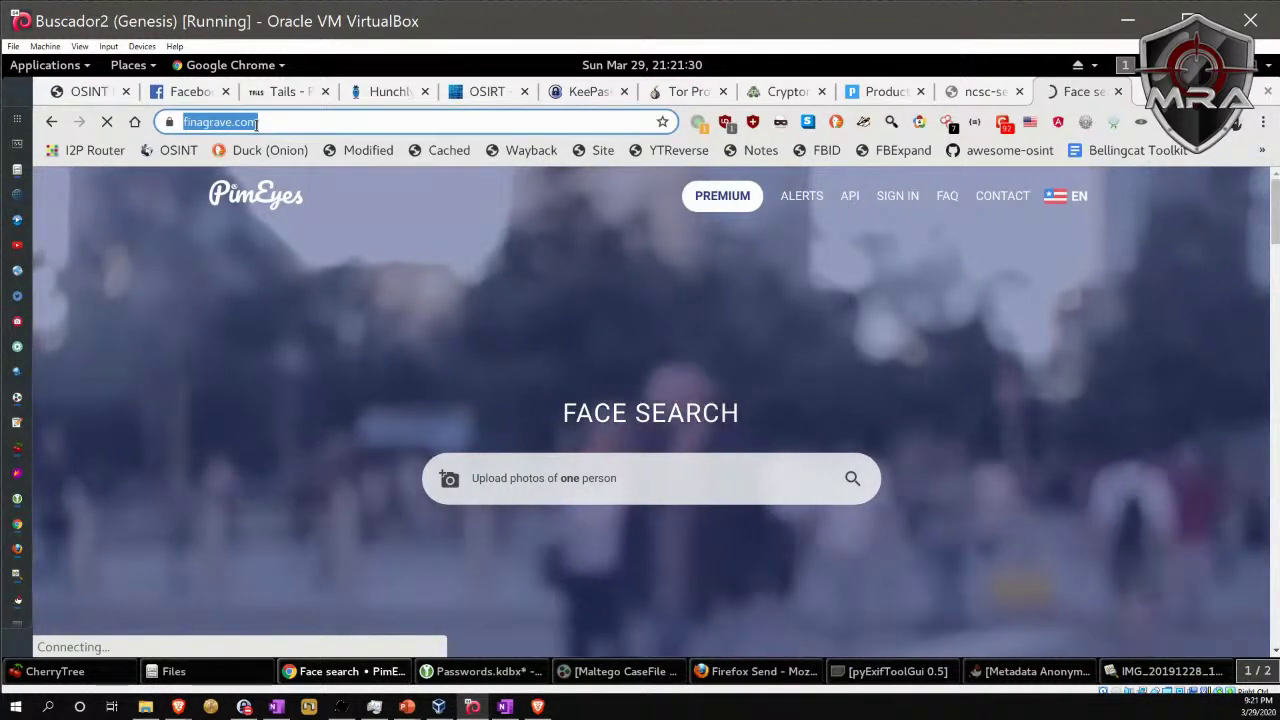
pyautogui.write('findagrave.com')
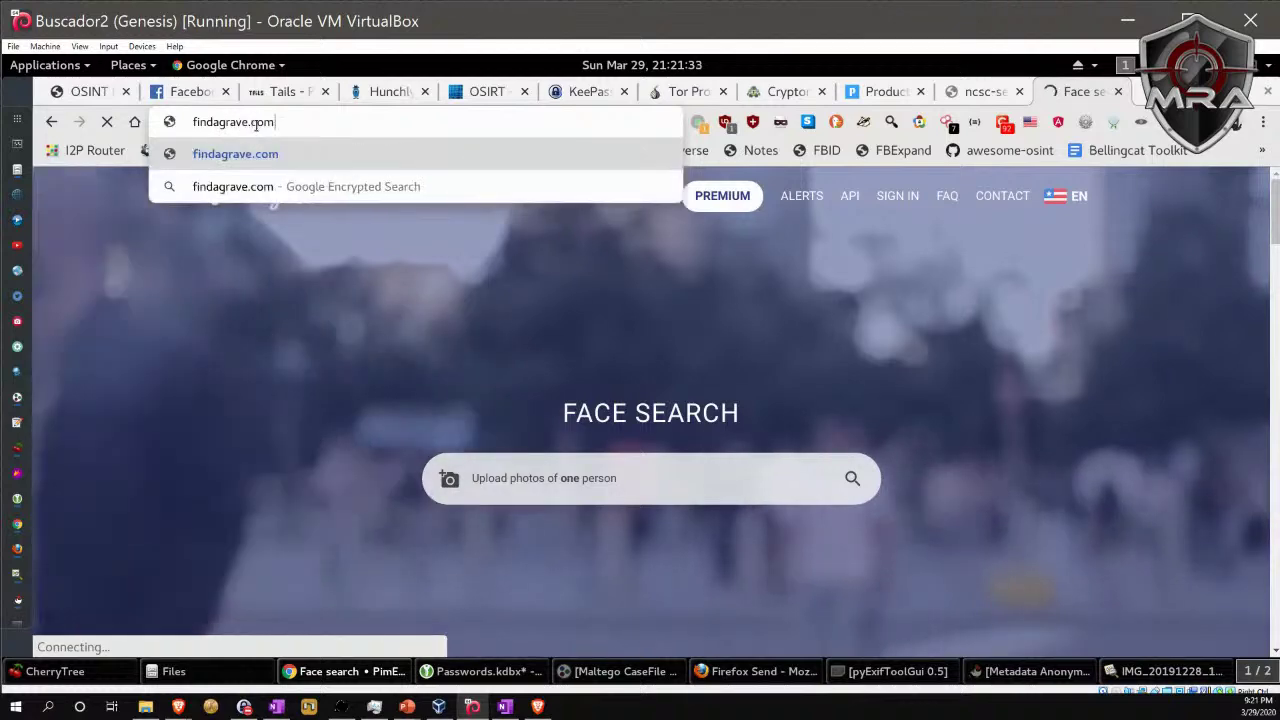
pyautogui.press('Return')
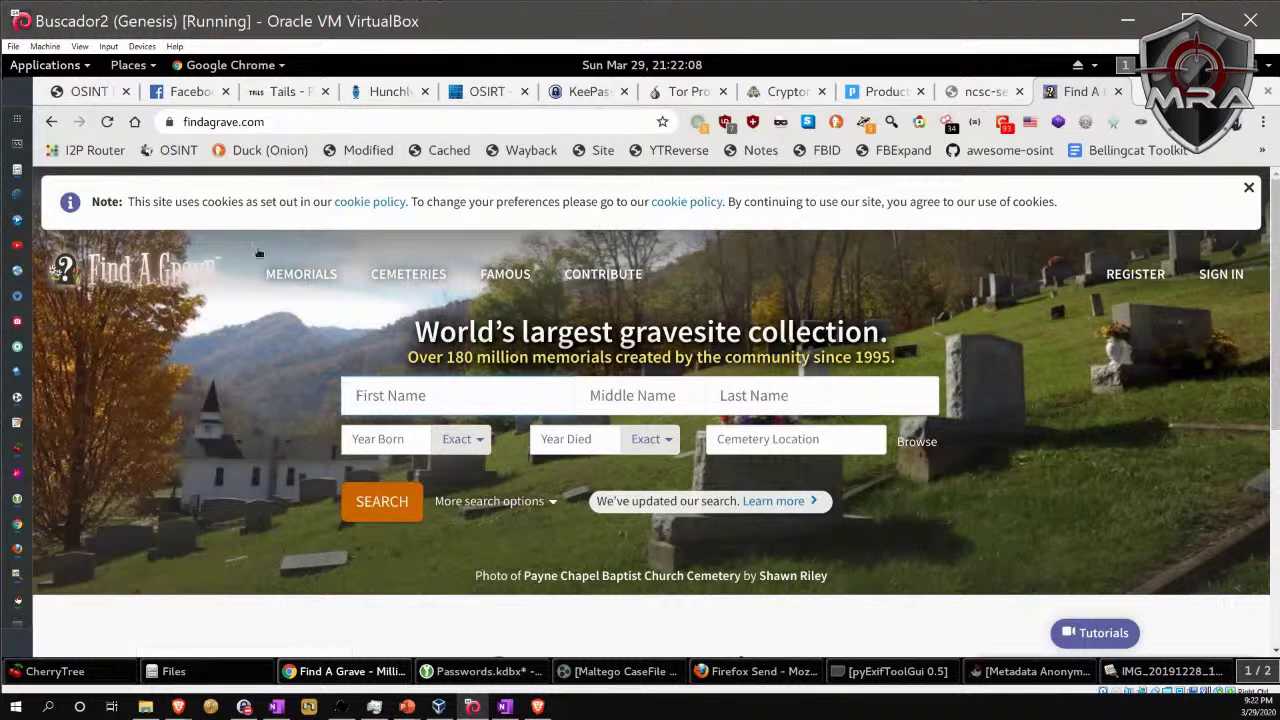
# Open the voter registration search site at voterrecords.com.
pyautogui.click(203, 122)
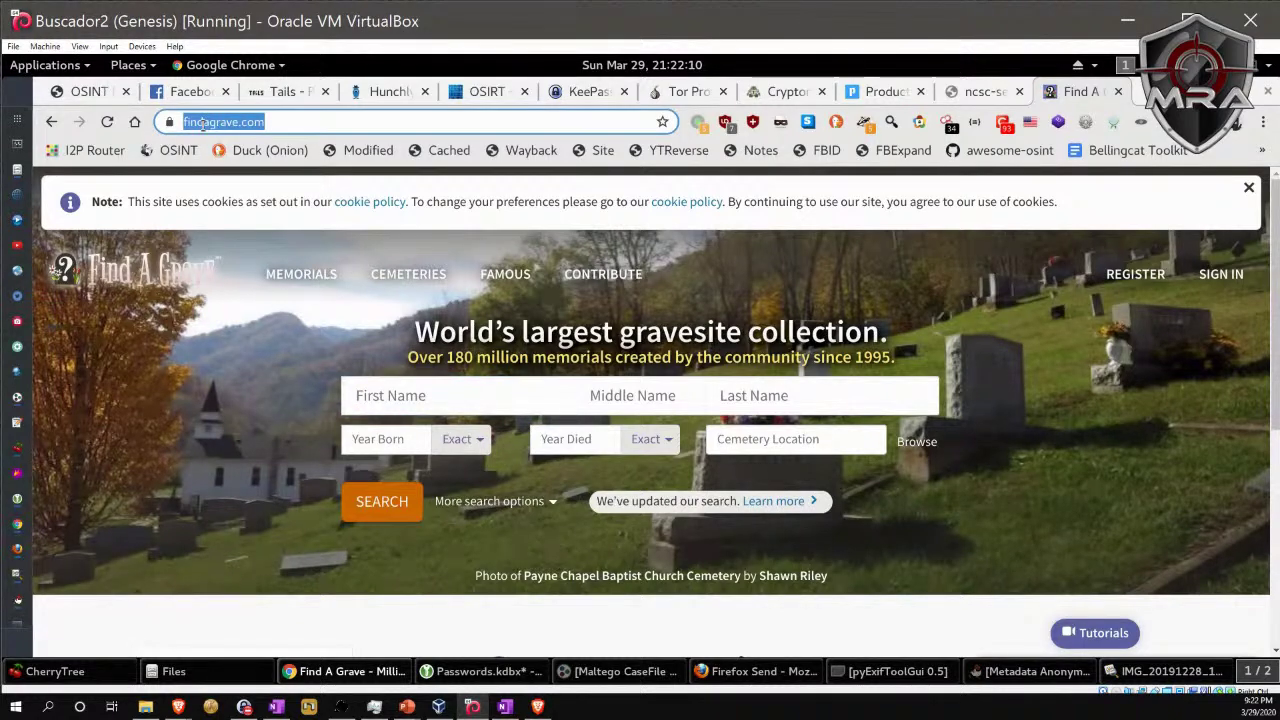
pyautogui.write('voterrecords.c')
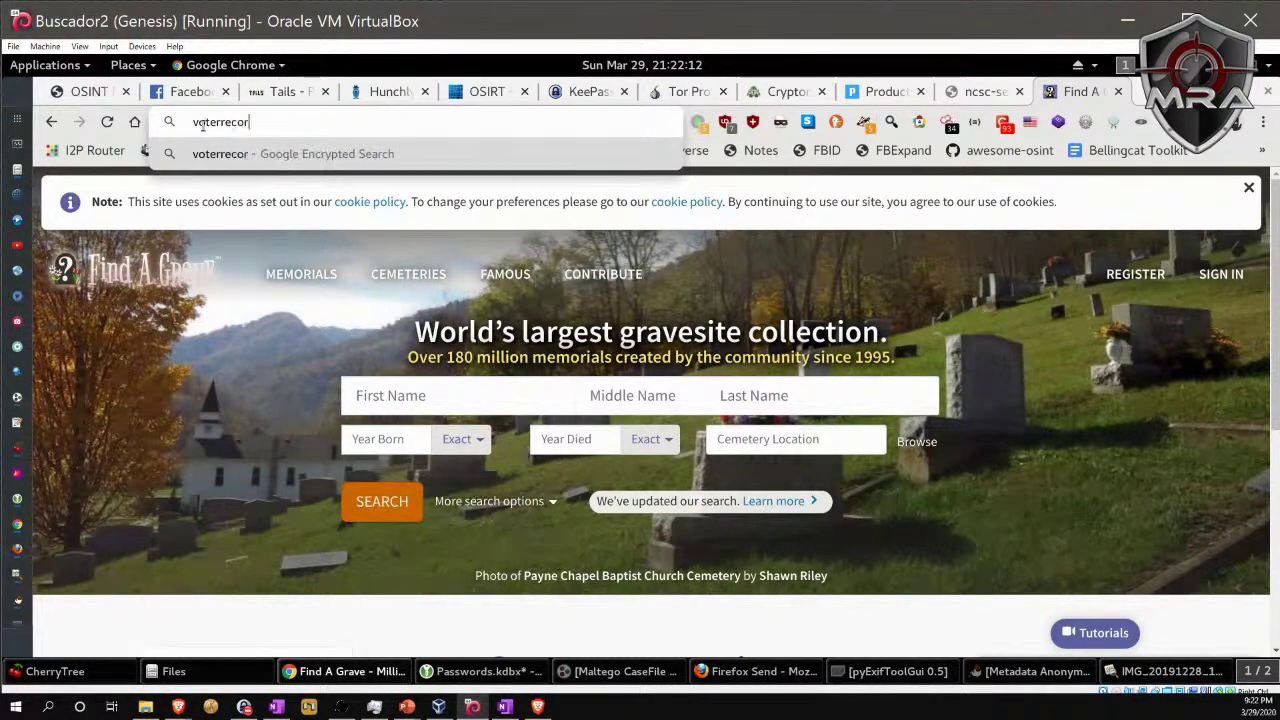
pyautogui.write('om')
pyautogui.press('Return')
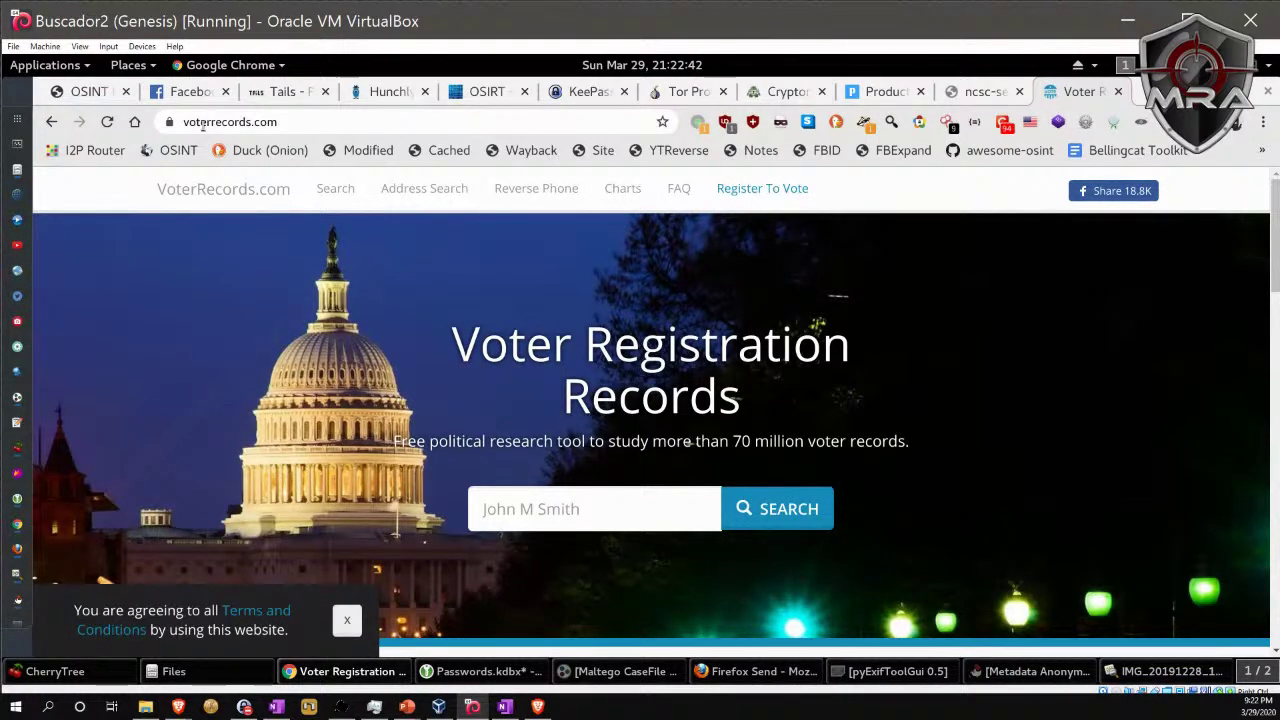
# Try to open the political donations site at politcalmoneyline.com.
pyautogui.click(222, 121)
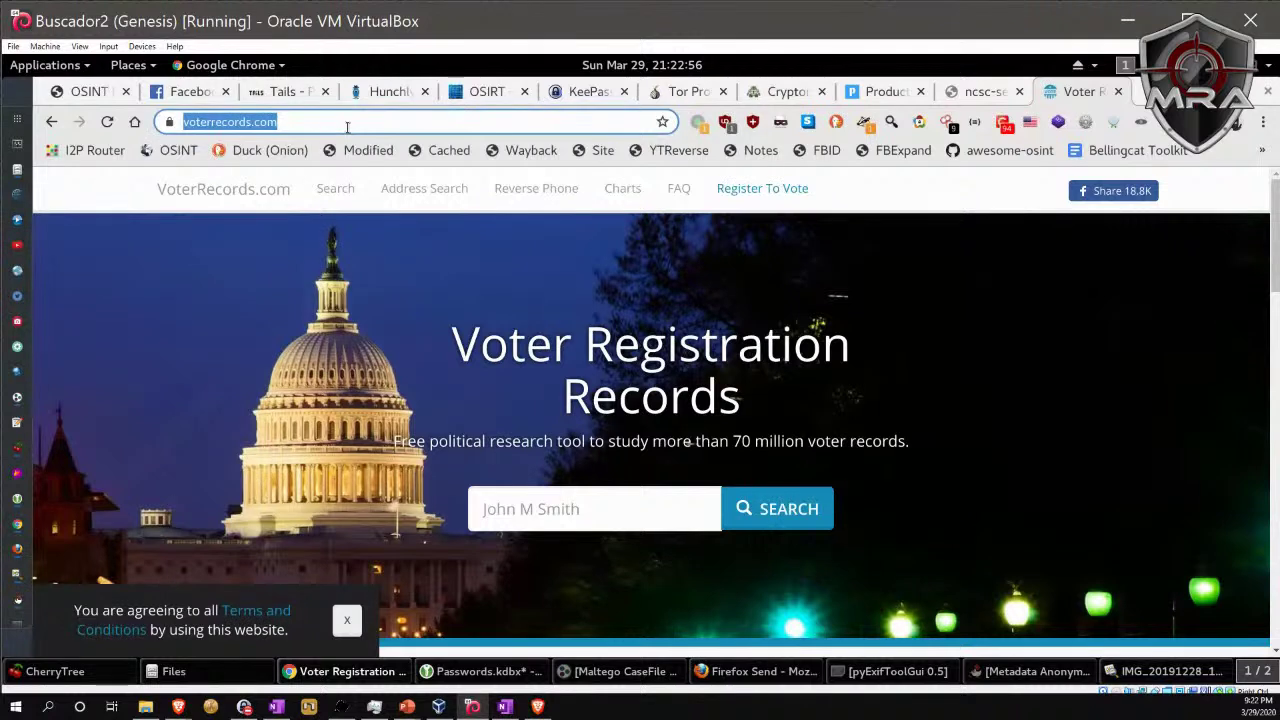
pyautogui.write('politc')
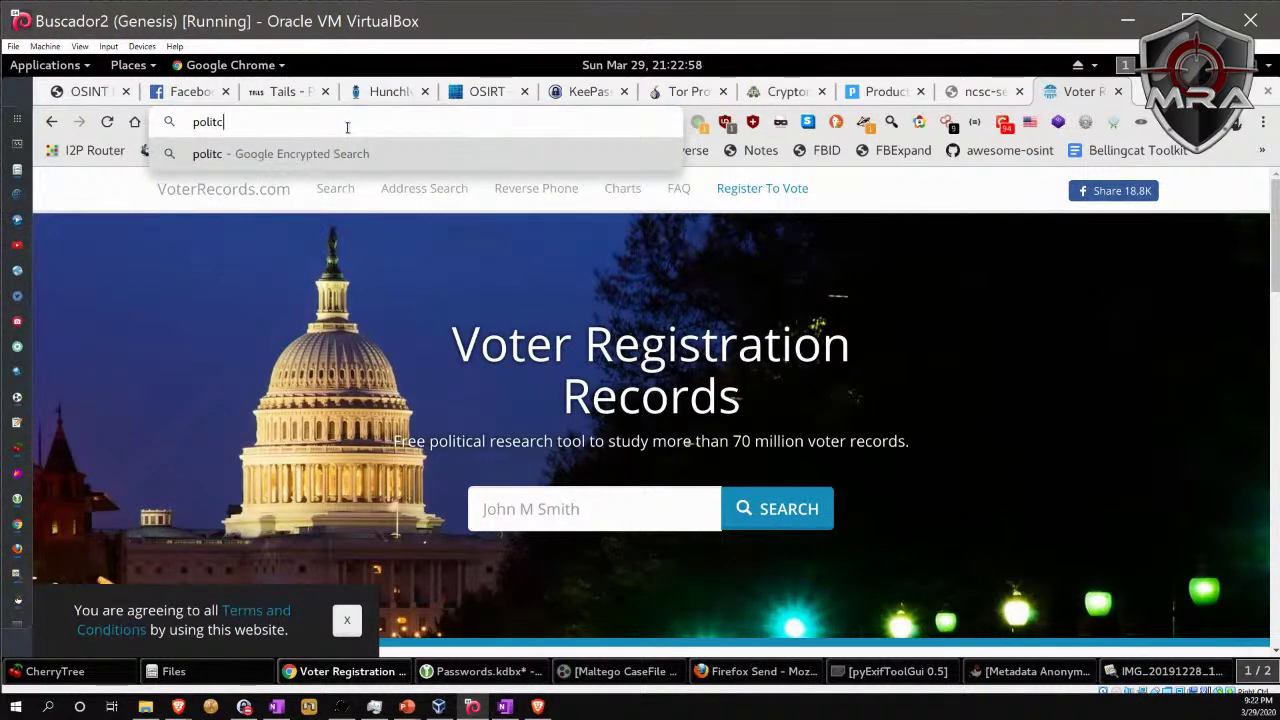
pyautogui.write('al')
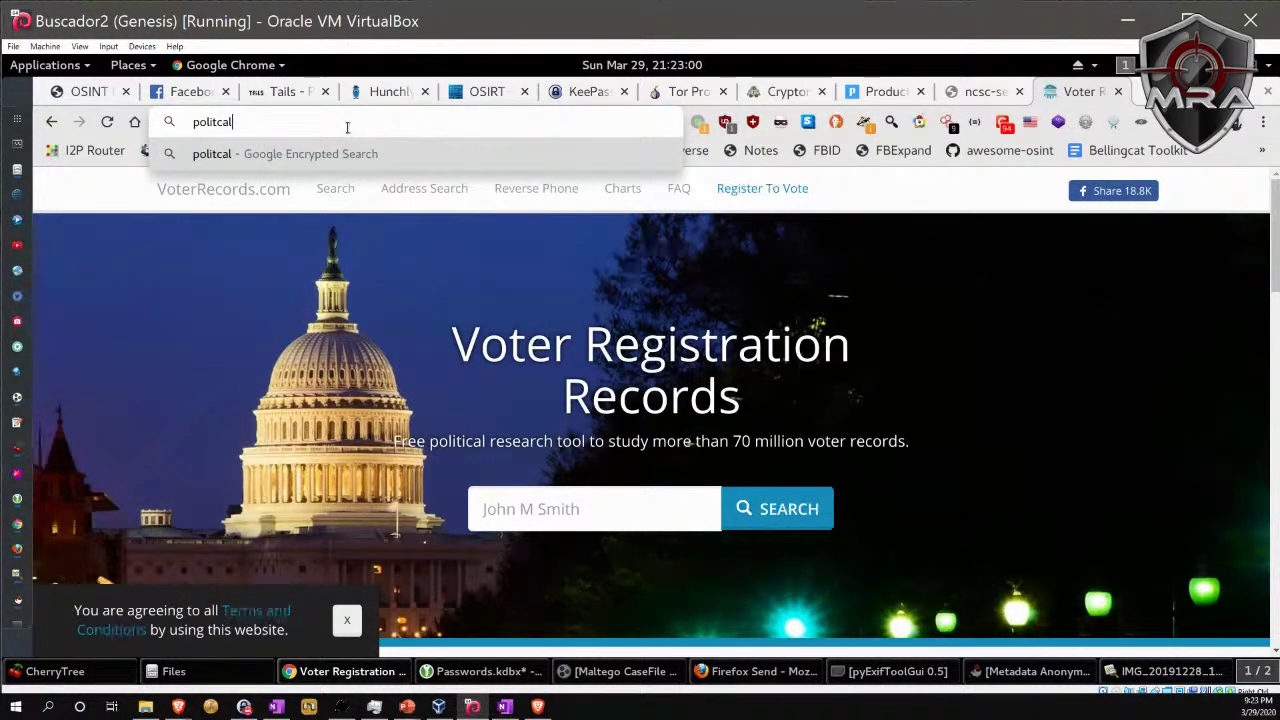
pyautogui.write('moneyon')
pyautogui.press('BackSpace')
pyautogui.press('BackSpace')
pyautogui.write('line.co')
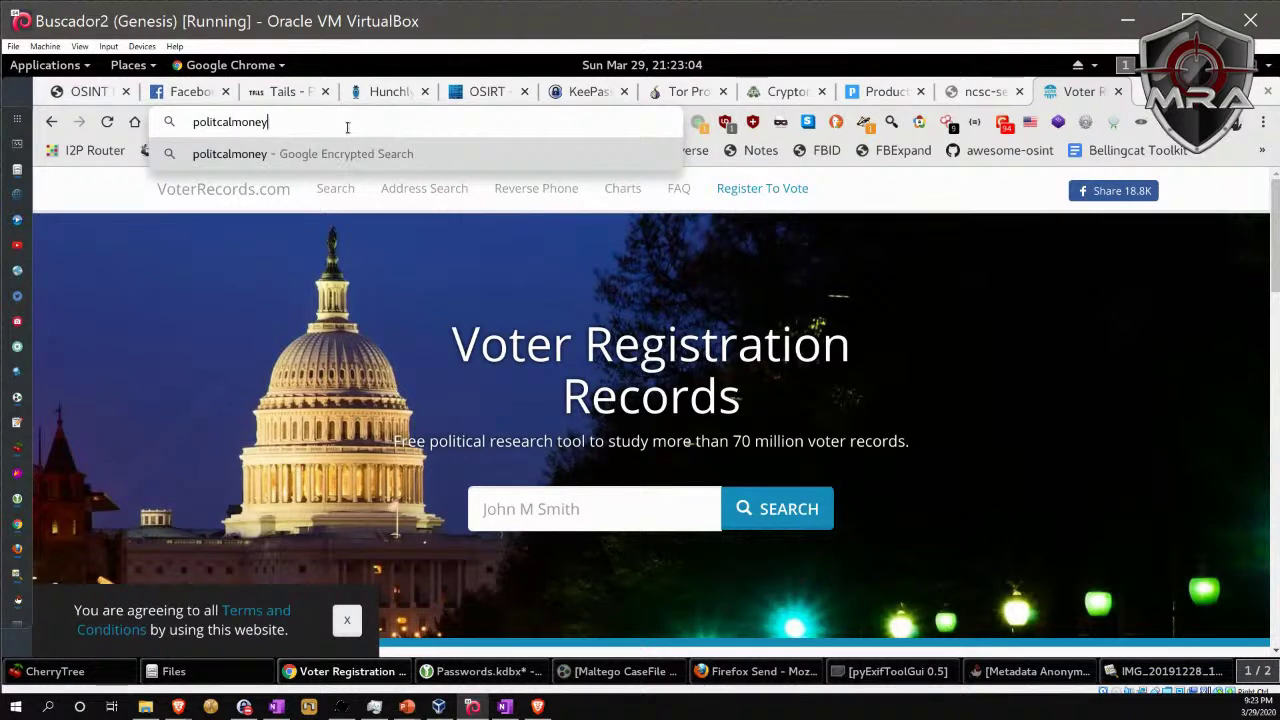
pyautogui.write('m')
pyautogui.press('Return')
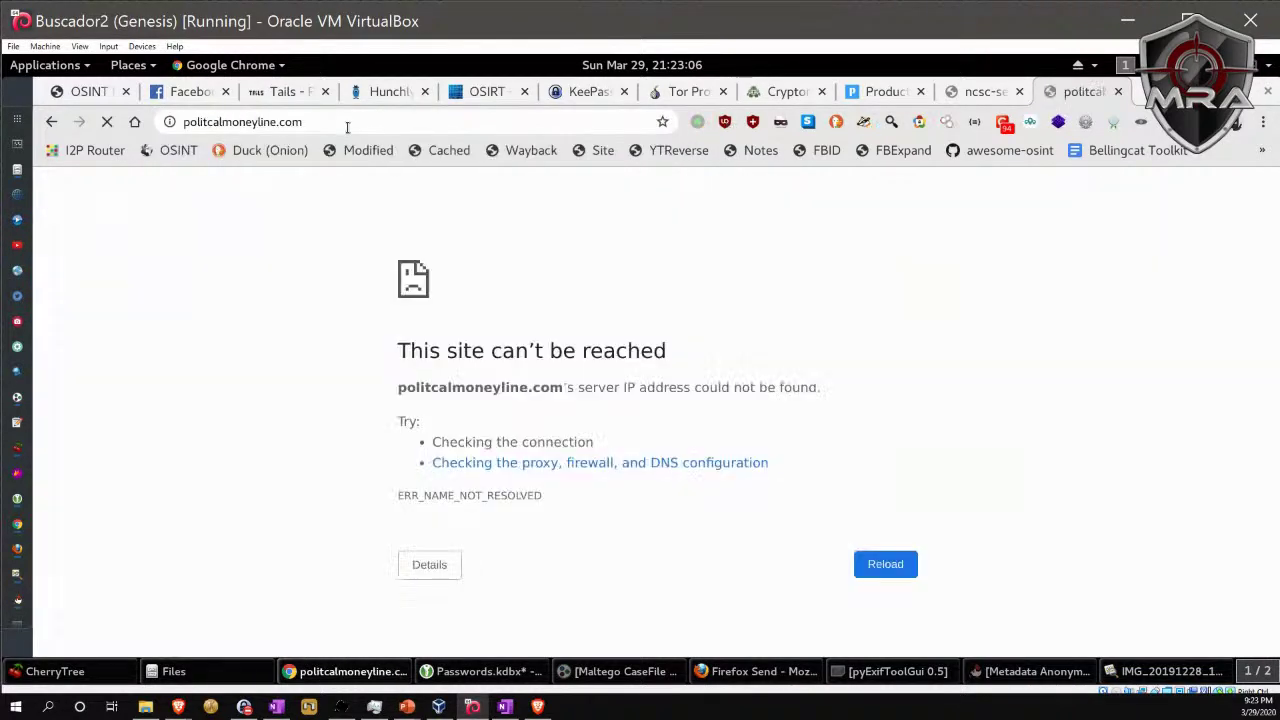
pyautogui.click(321, 124)
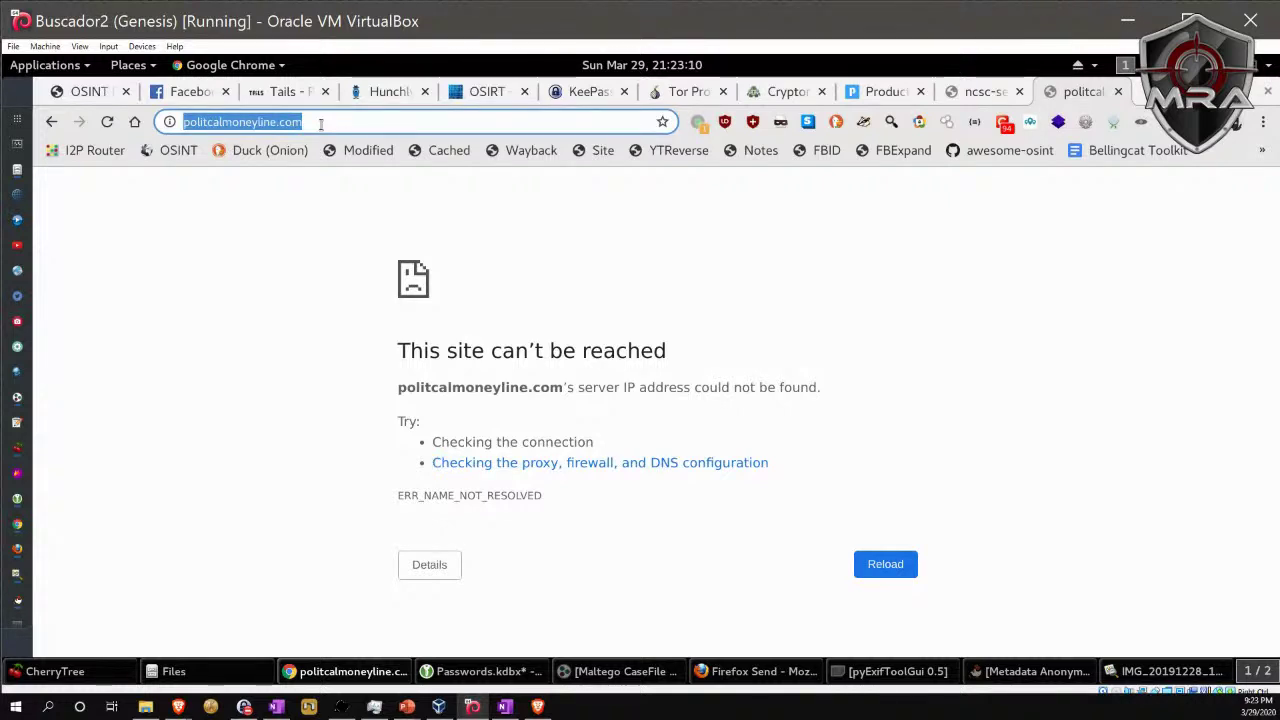
pyautogui.write('www.')
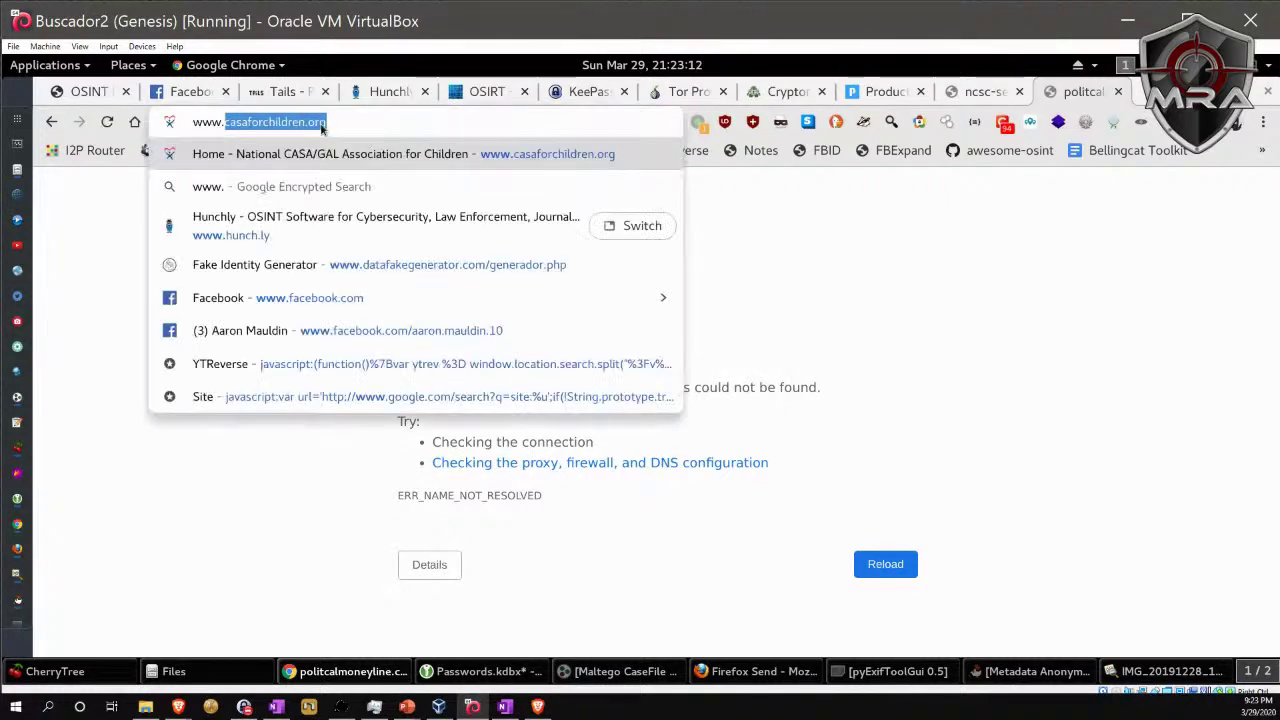
pyautogui.write('pol')
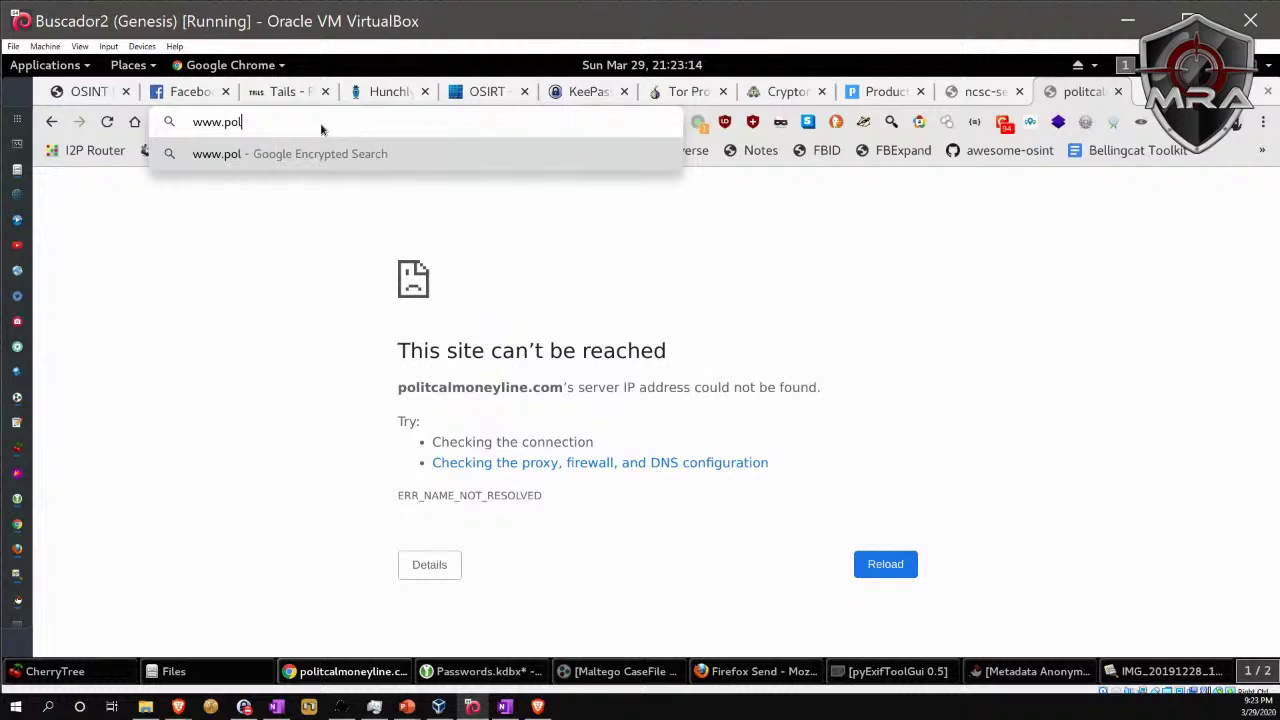
pyautogui.write('iti')
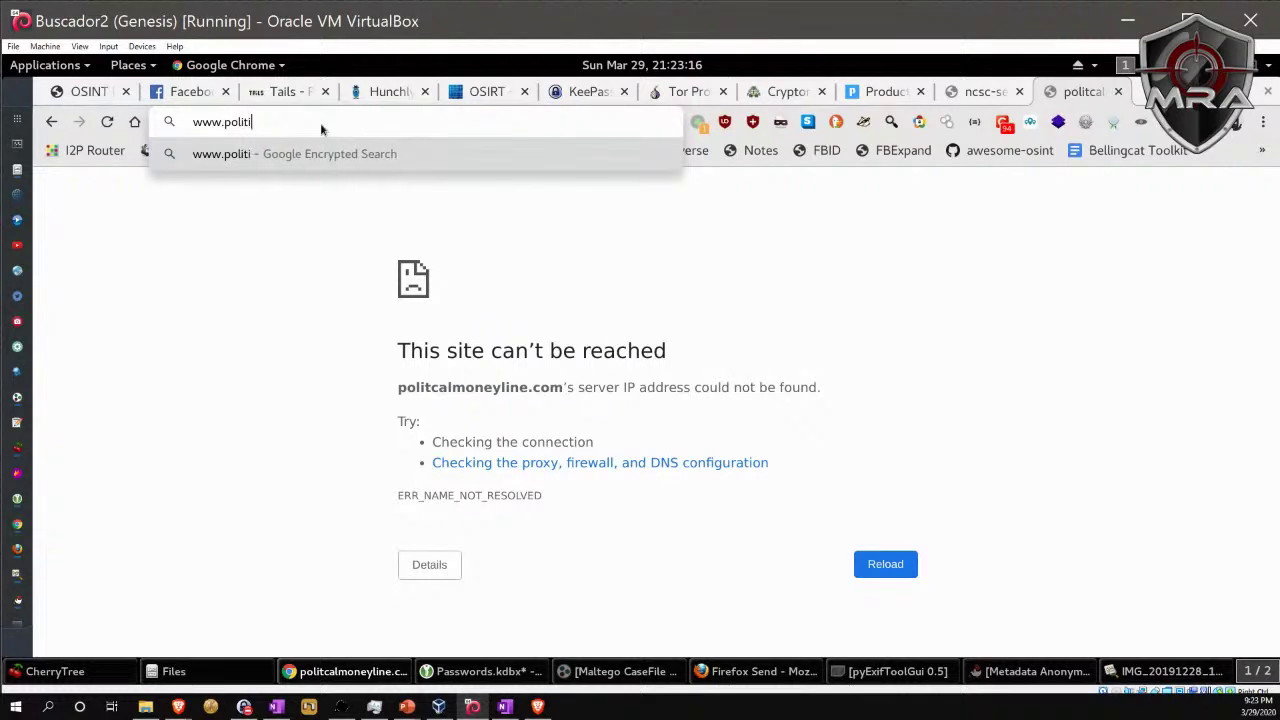
pyautogui.write('calmoneyline.')
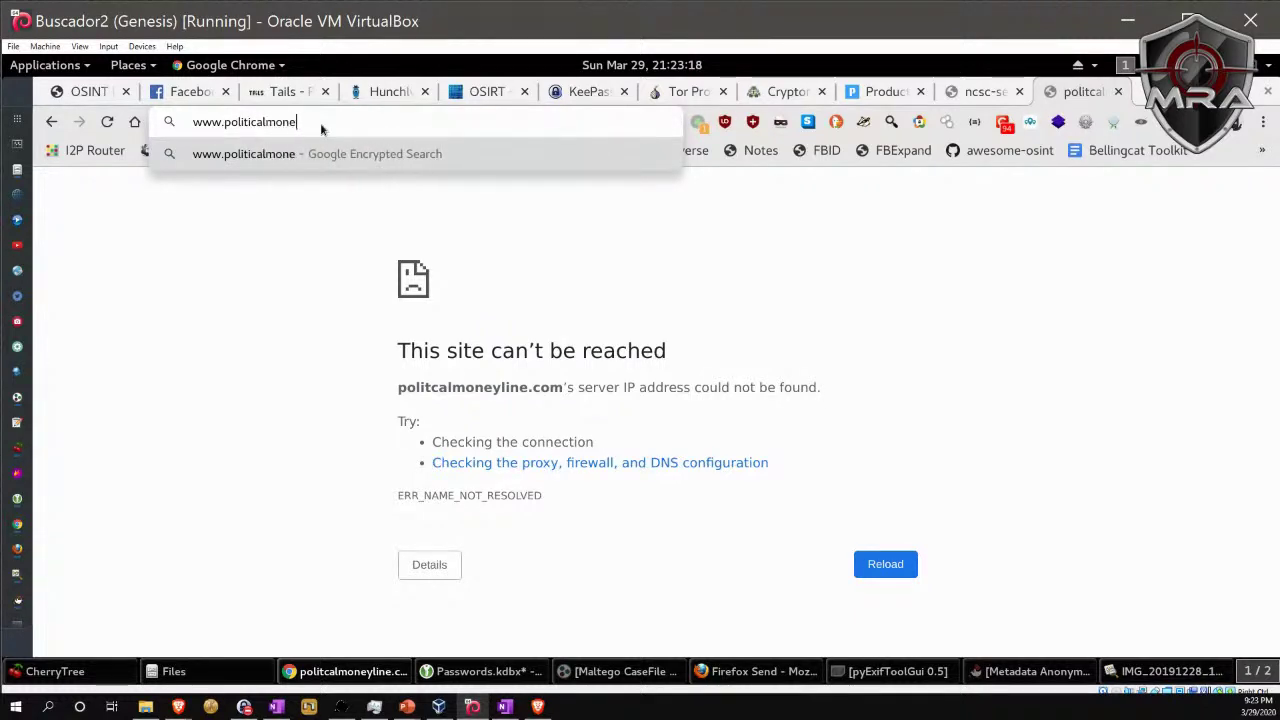
pyautogui.write('com')
pyautogui.press('Return')
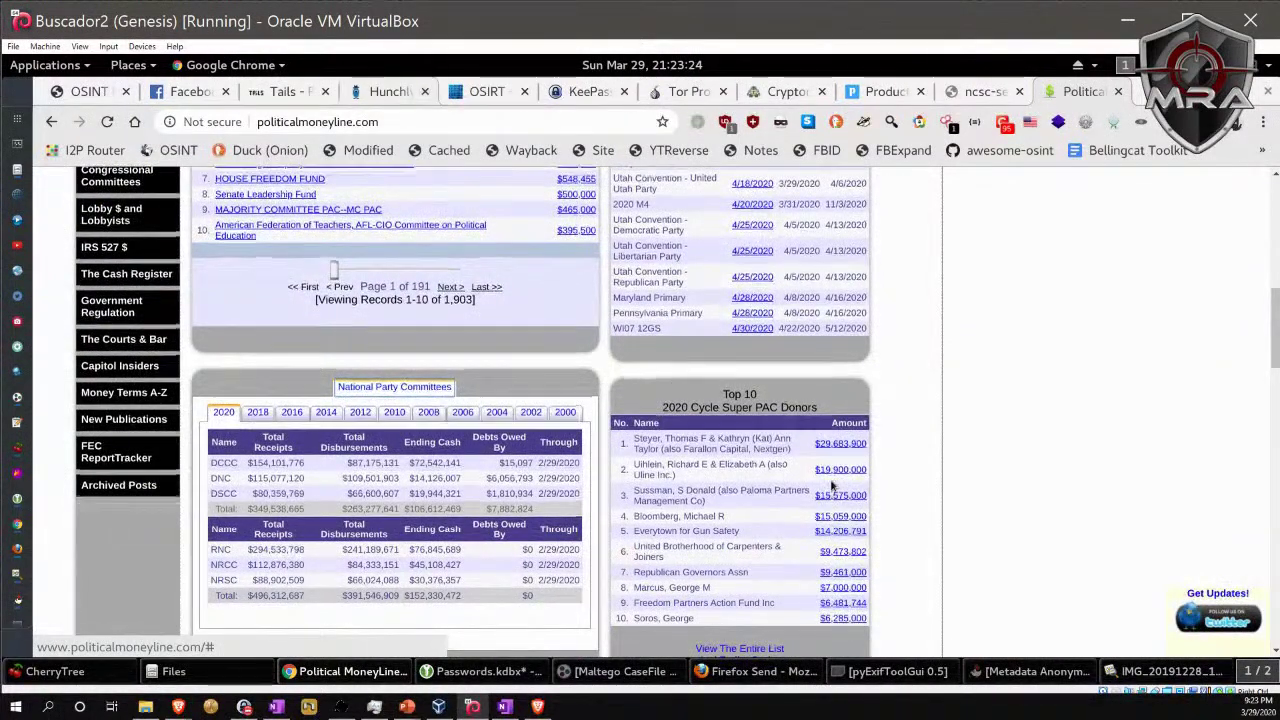
pyautogui.scroll(2, 912, 494)
pyautogui.scroll(10, 912, 494)
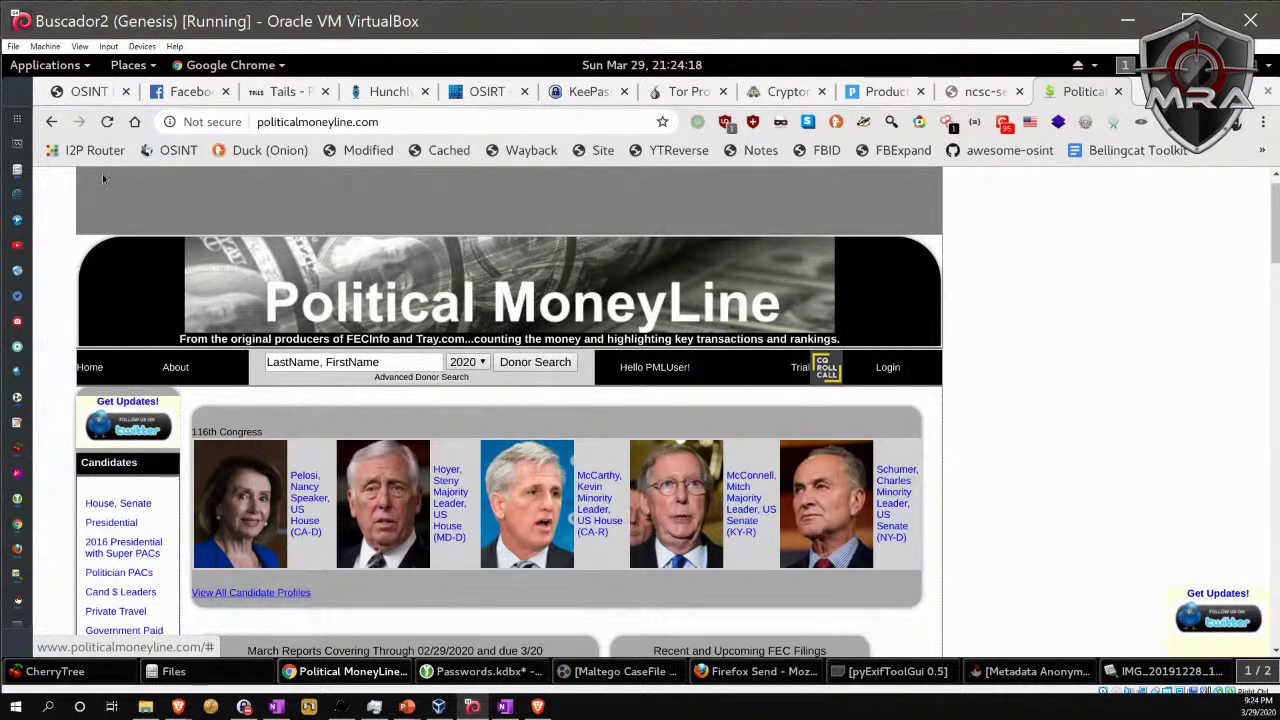
# Open the vehicle history site at carfax.com.
pyautogui.click(313, 122)
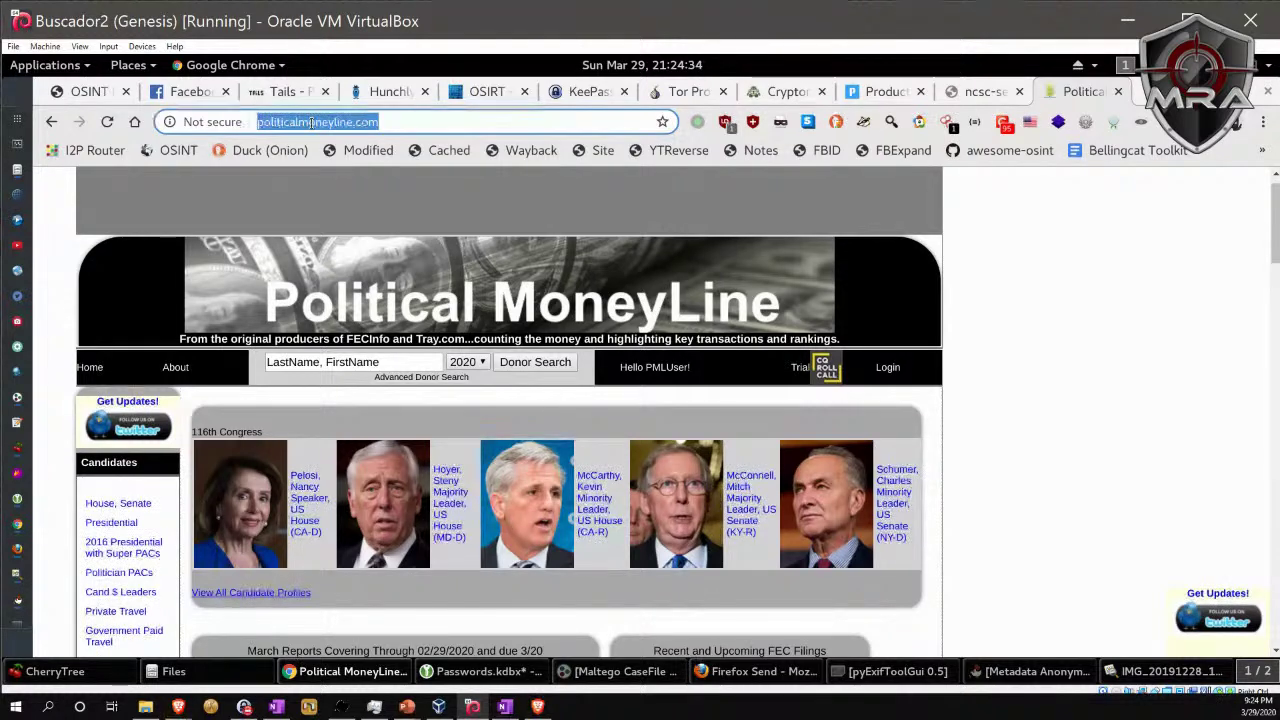
pyautogui.write('car')
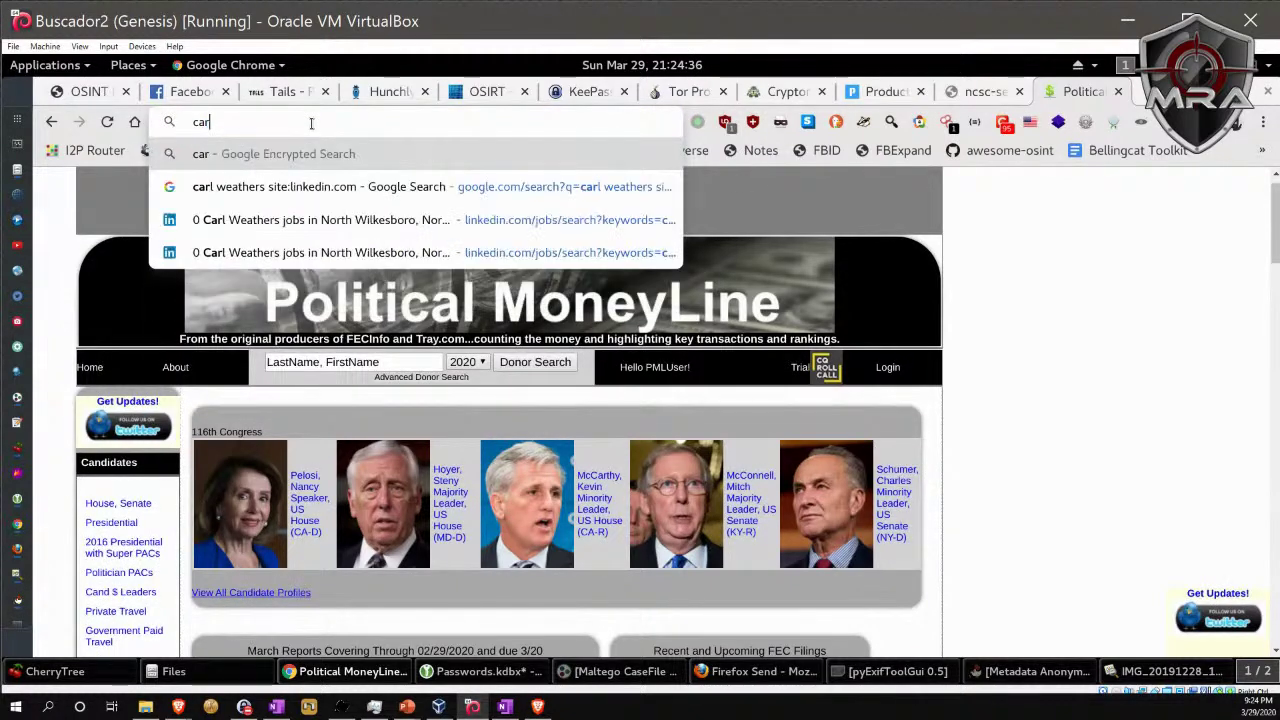
pyautogui.write('facx.com')
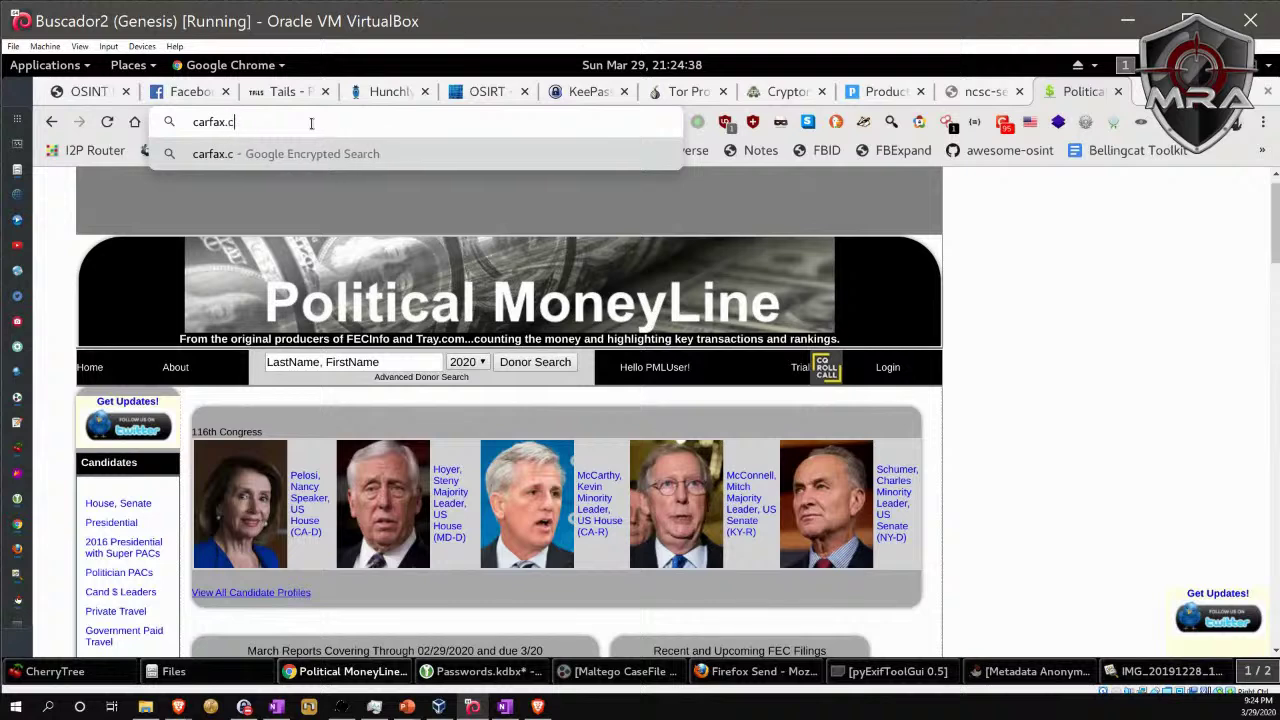
pyautogui.press('Return')
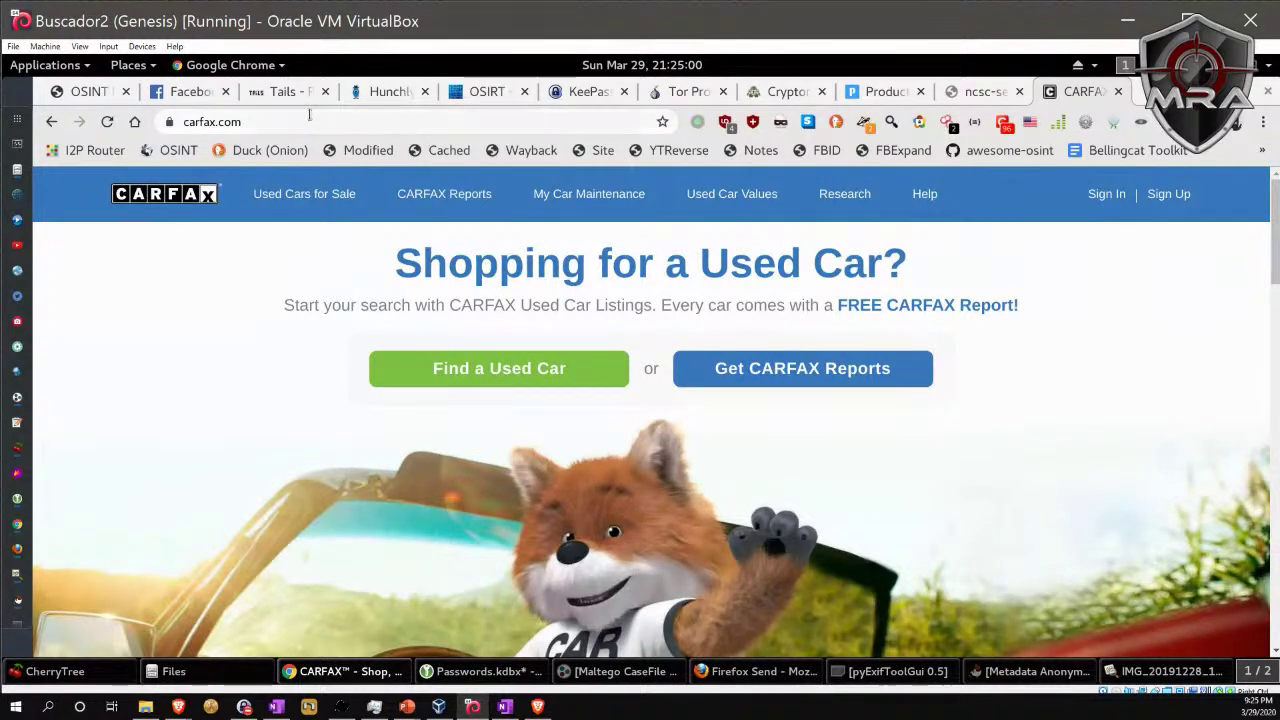
# Open the auto parts site at oreillyauto.com.
pyautogui.click(311, 122)
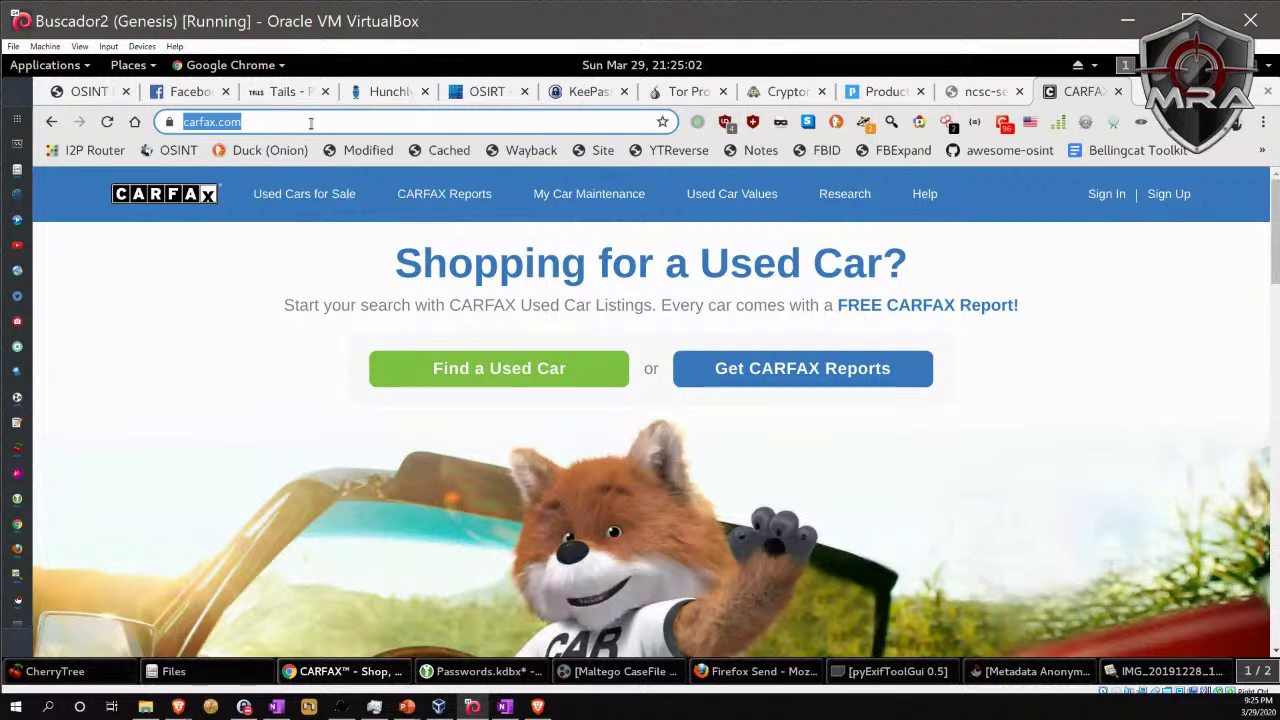
pyautogui.write('o')
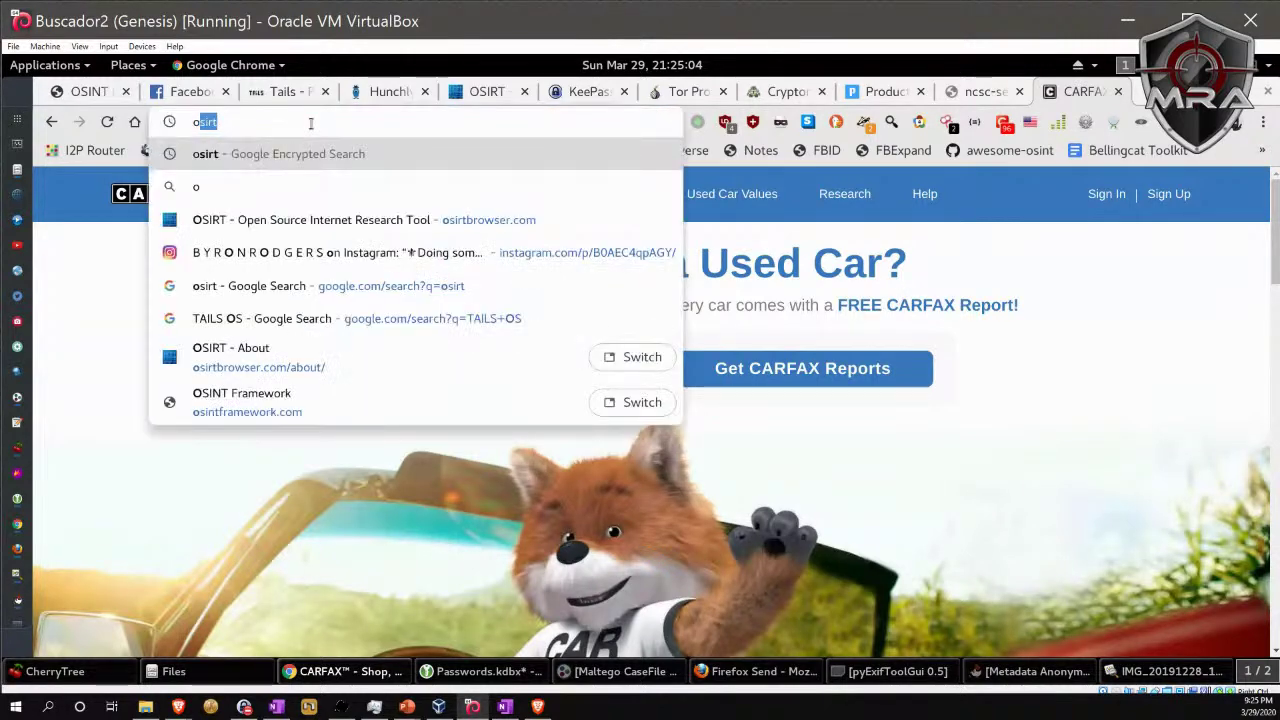
pyautogui.write('reillyauto.co')
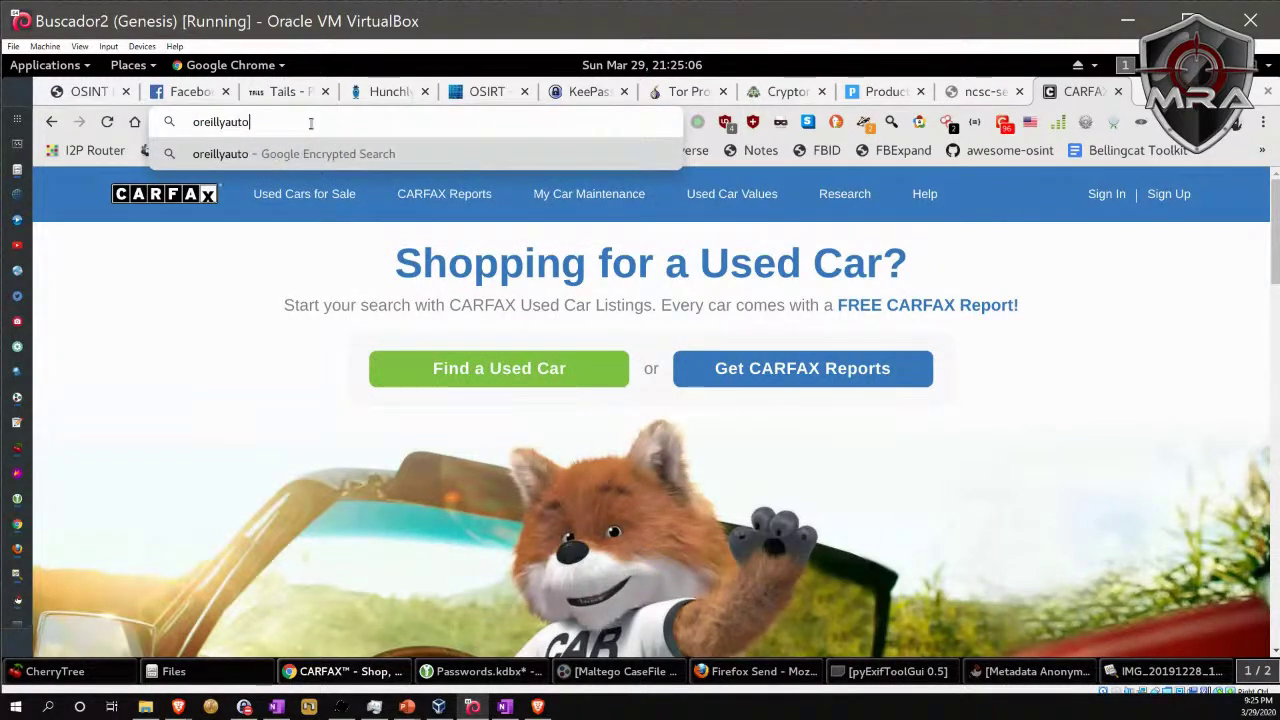
pyautogui.write('m')
pyautogui.press('Return')
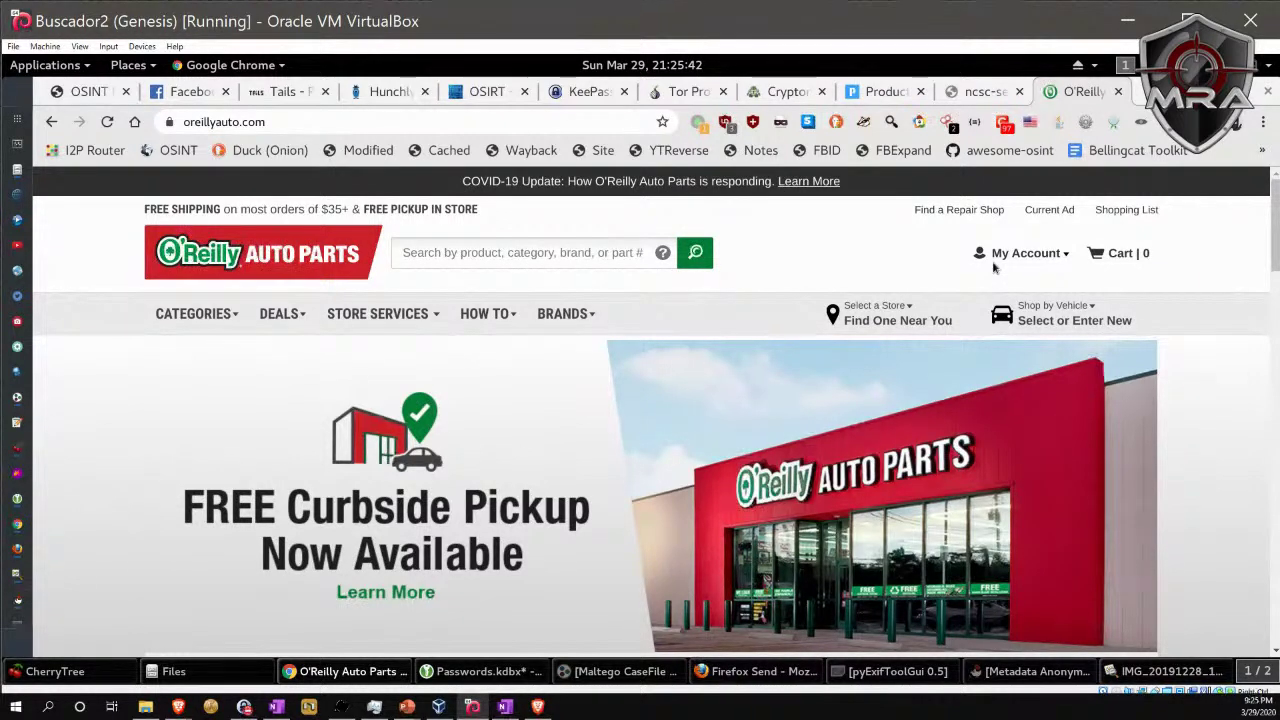
# Look up a vehicle by license plate through the shop-by-vehicle form, choosing North Carolina (NC) and entering the plate number.
pyautogui.click(1083, 316)
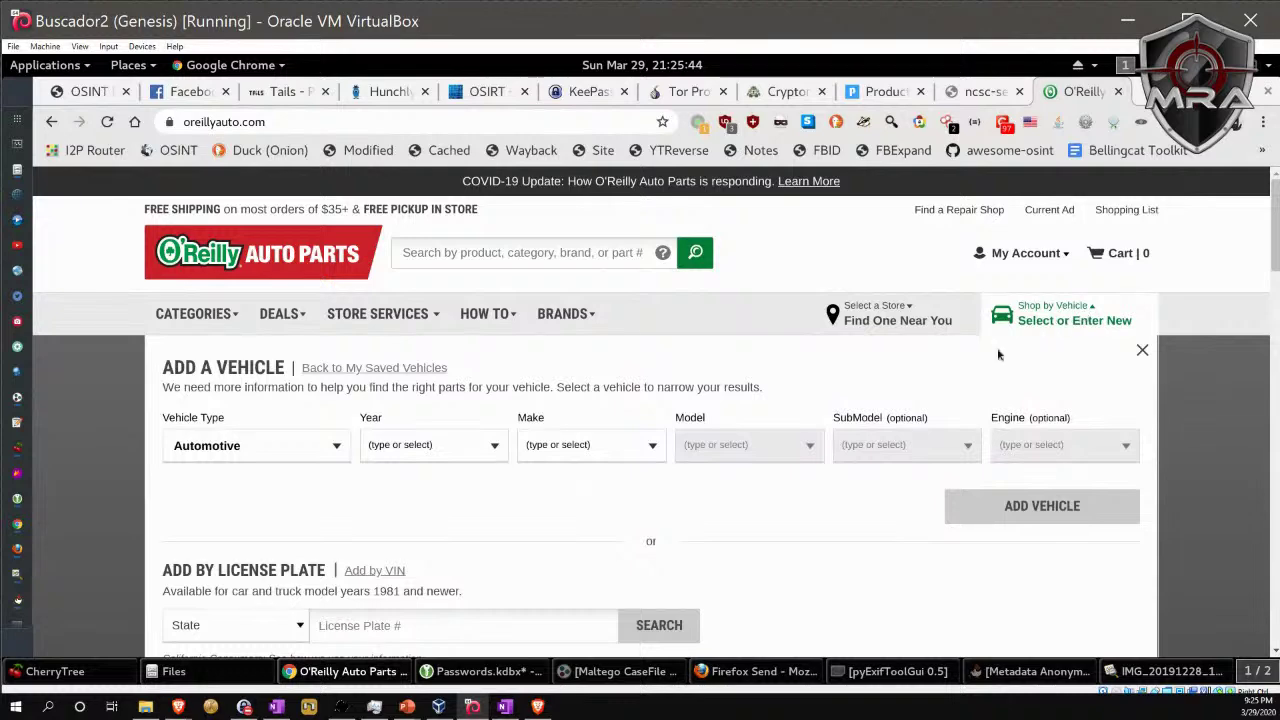
pyautogui.scroll(-1, 555, 548)
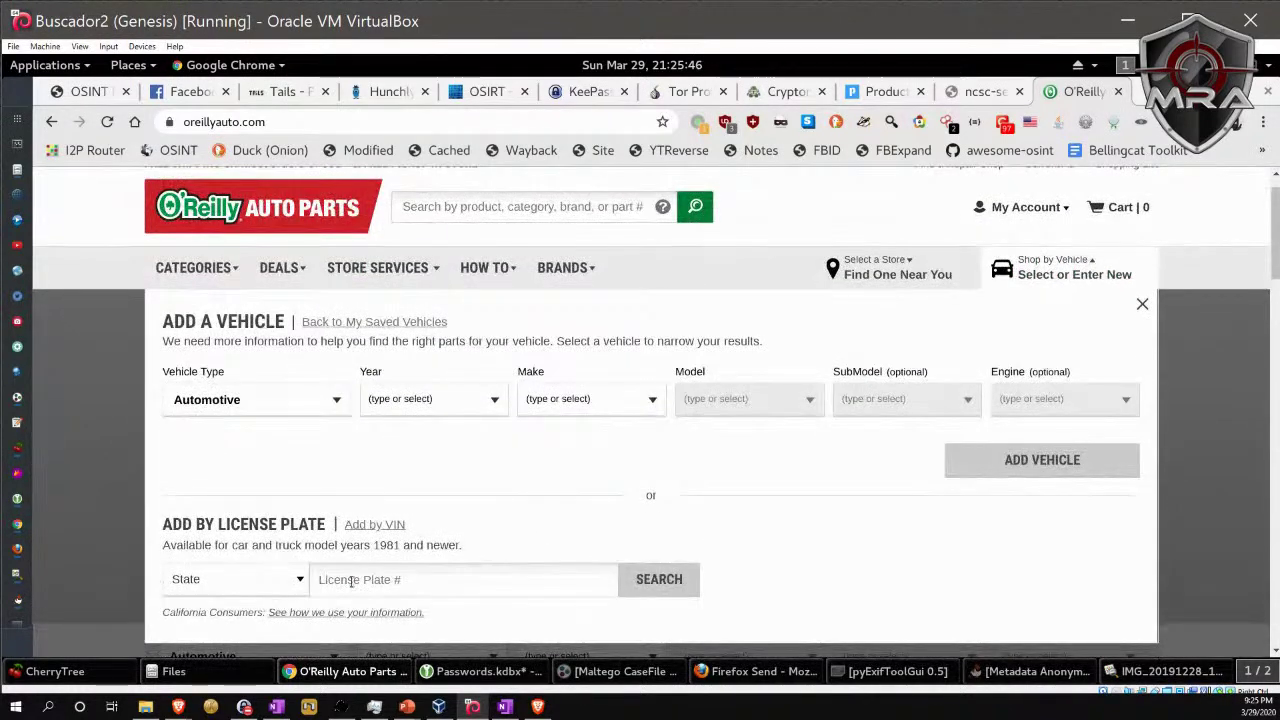
pyautogui.click(300, 582)
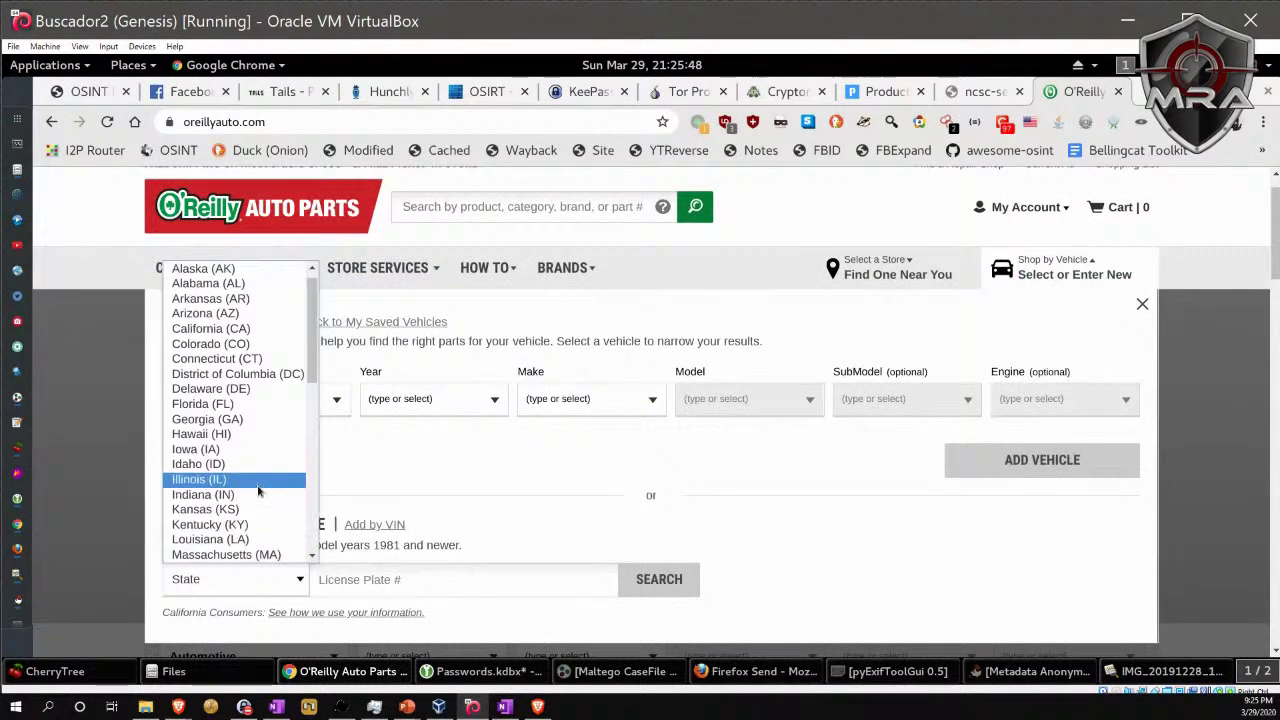
pyautogui.scroll(-3, 258, 490)
pyautogui.scroll(-1, 258, 490)
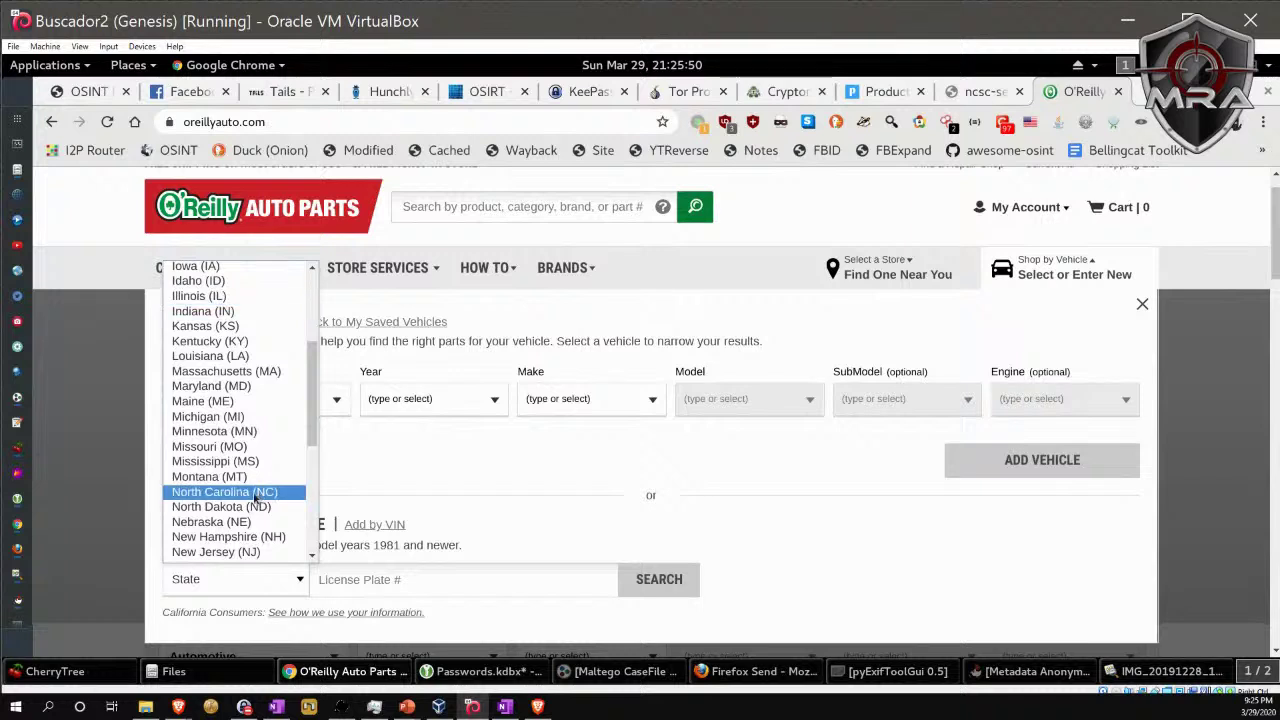
pyautogui.click(252, 491)
pyautogui.click(358, 583)
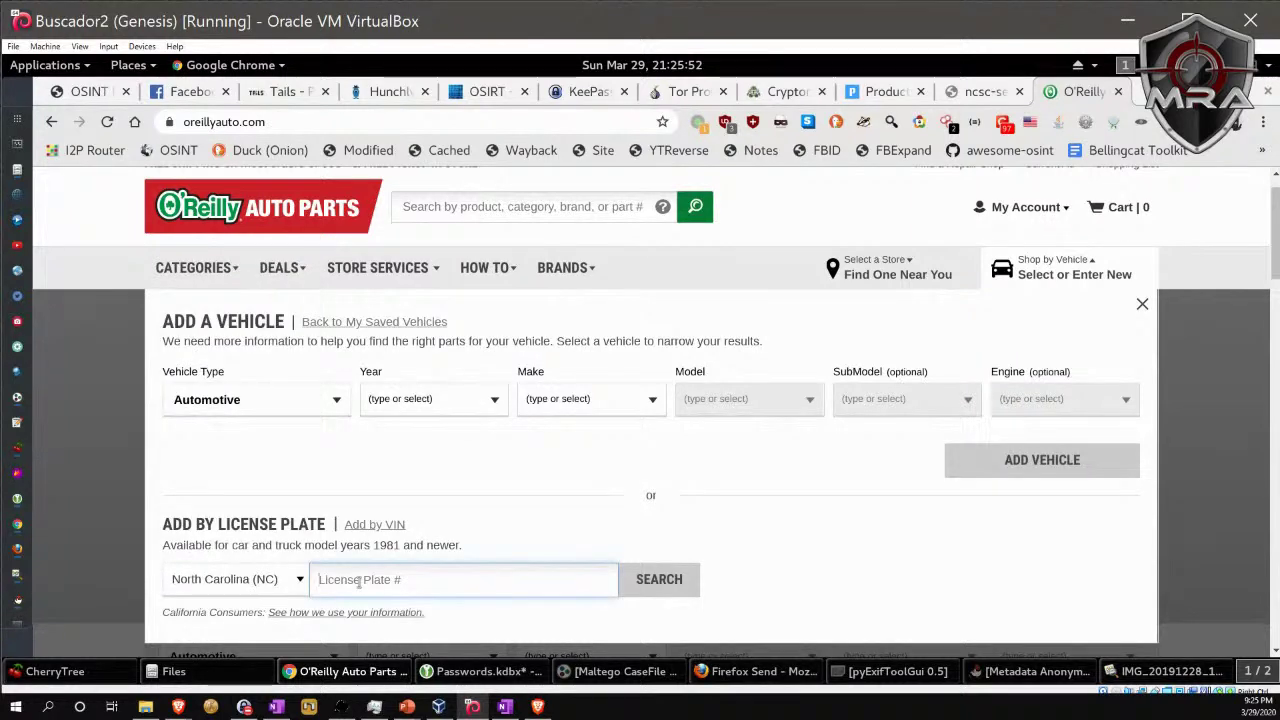
pyautogui.write('DB')
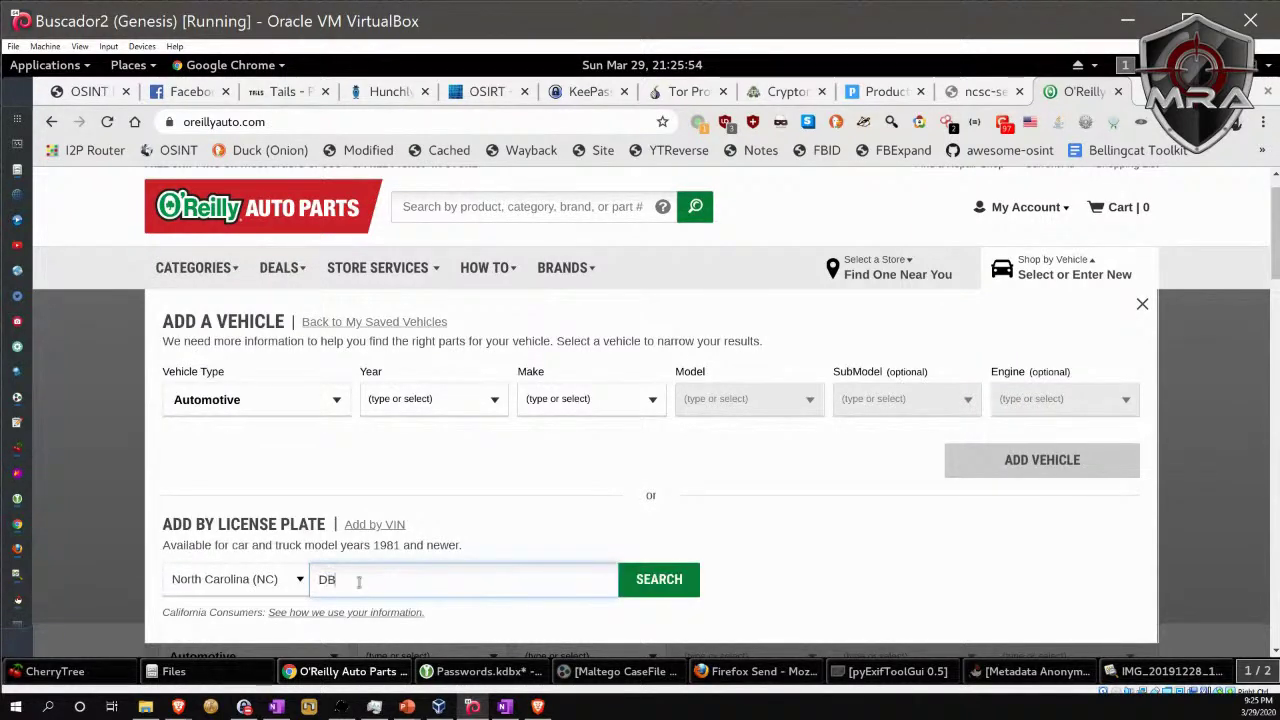
pyautogui.write('X6997')
pyautogui.press('Return')
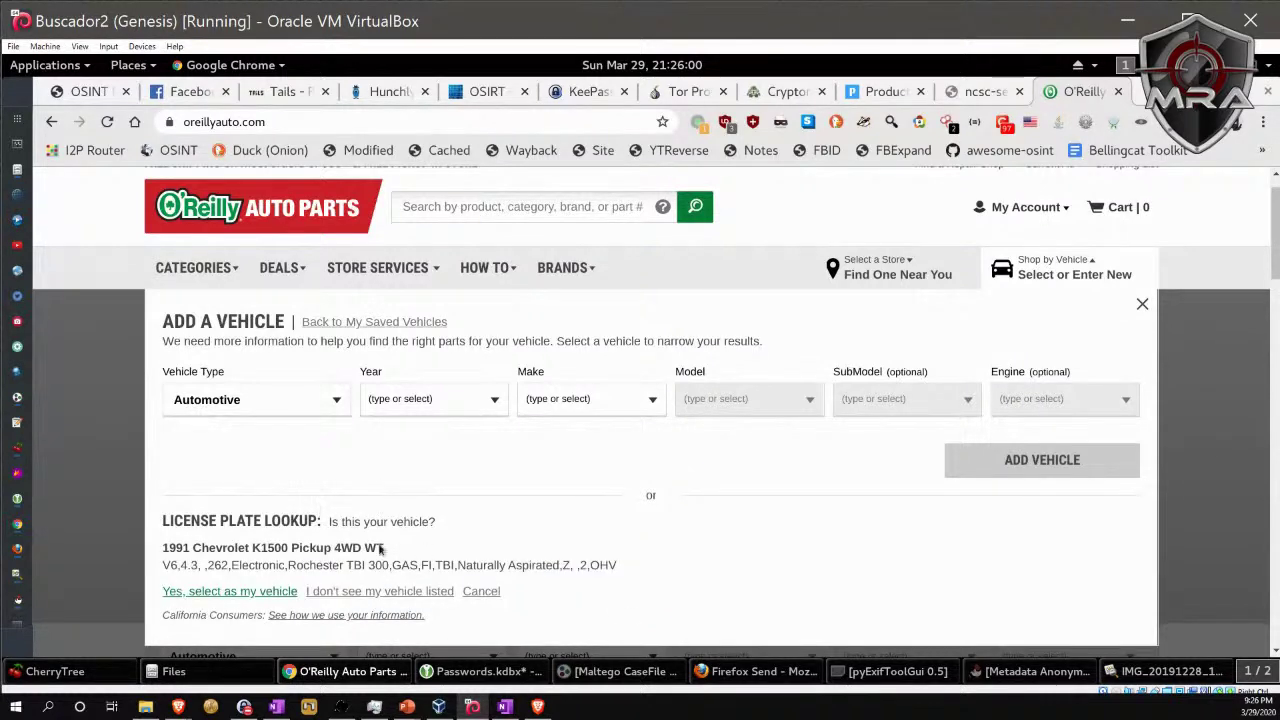
# Examine the year, make, model and trim returned by the license plate lookup.
pyautogui.moveTo(617, 566); pyautogui.dragTo(162, 548)
pyautogui.click(619, 569)
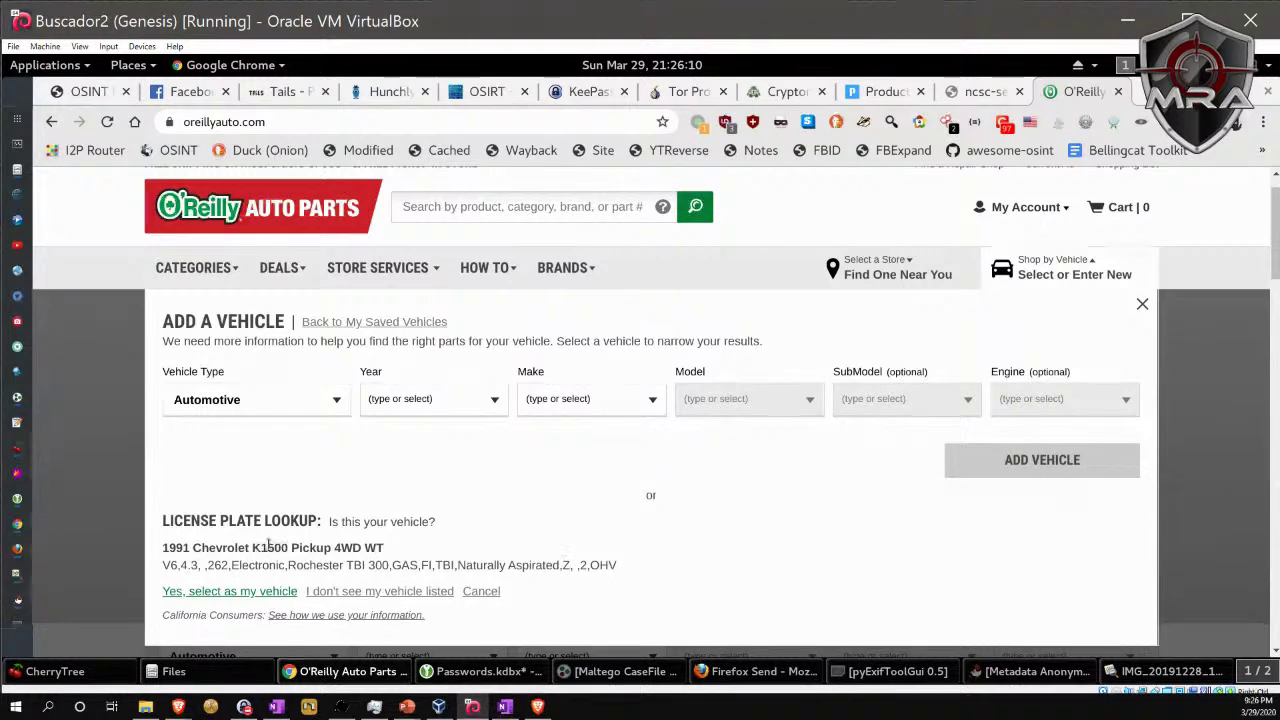
pyautogui.scroll(-1, 404, 553)
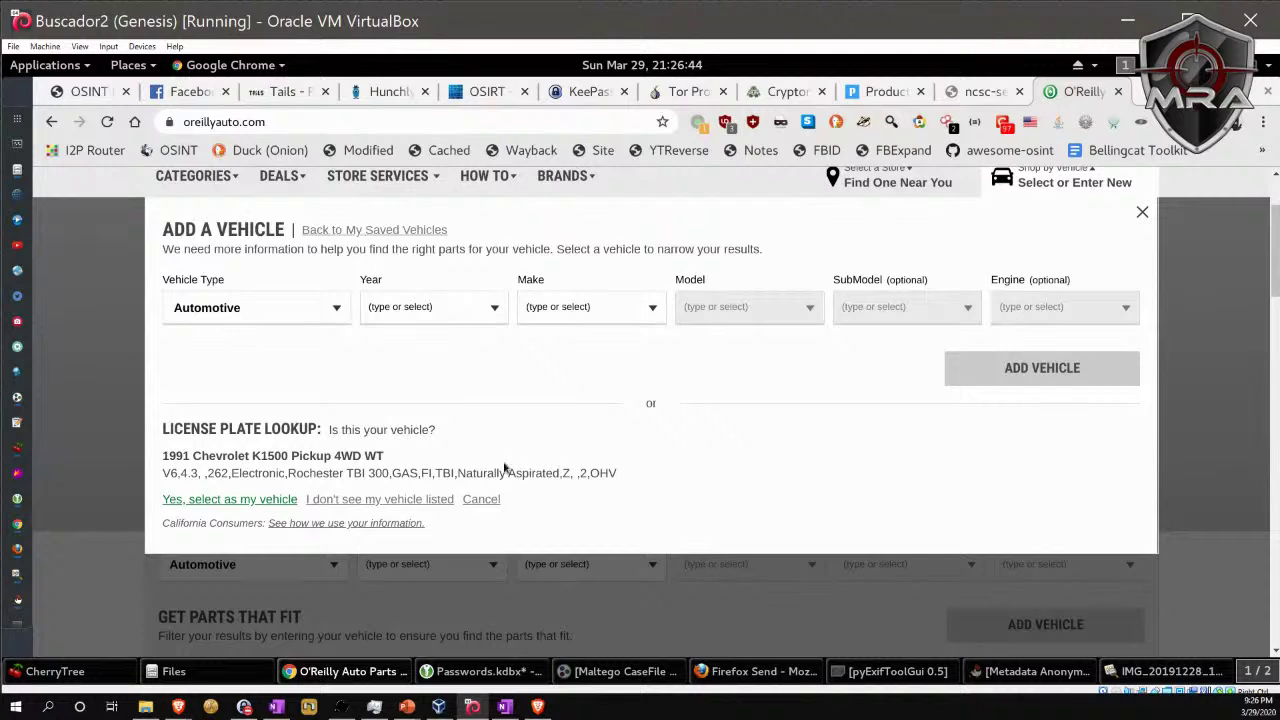
pyautogui.moveTo(412, 458); pyautogui.dragTo(162, 453)
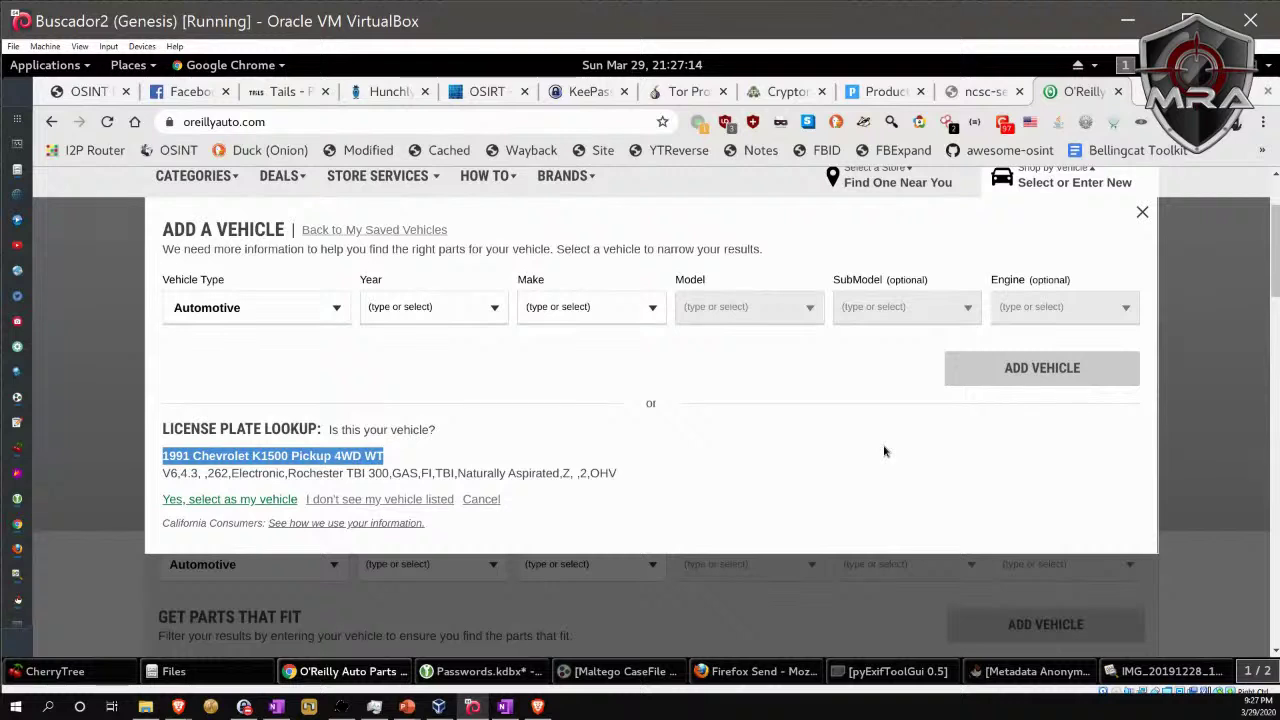
pyautogui.click(625, 480)
pyautogui.moveTo(620, 478); pyautogui.dragTo(163, 456)
pyautogui.click(626, 477)
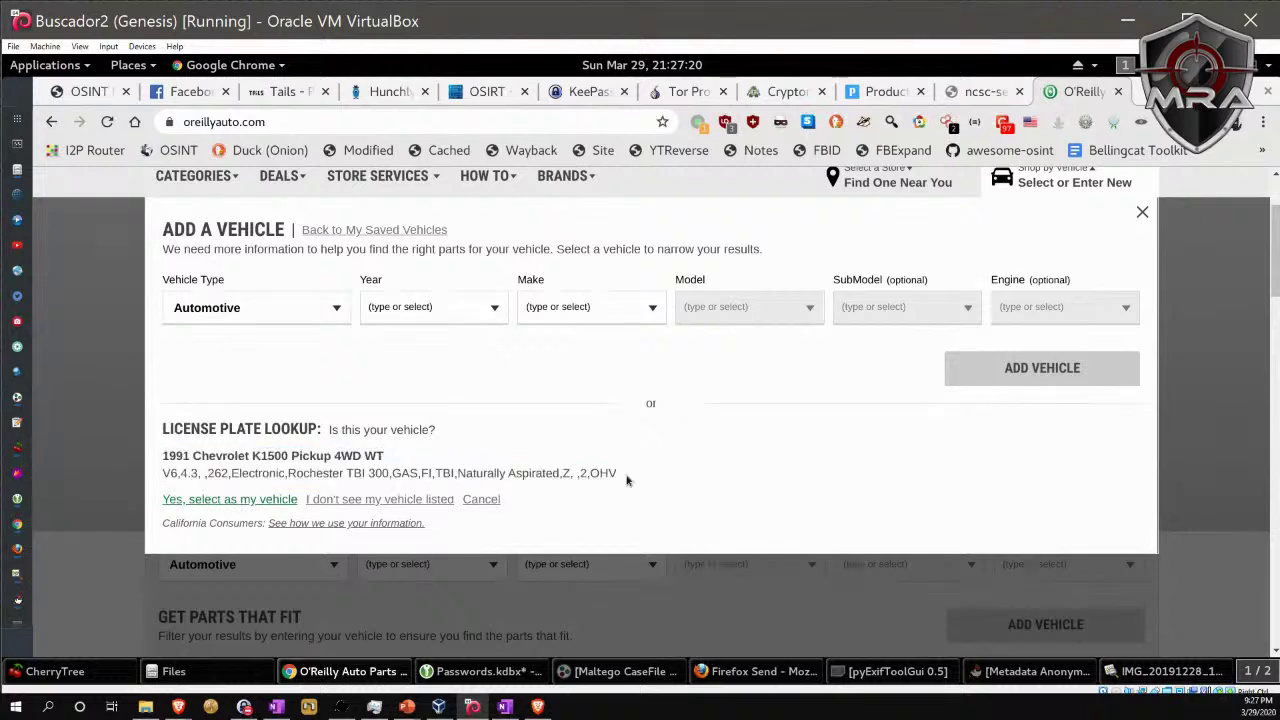
# Examine the engine specification line of the looked-up vehicle, highlighting the fuel type and aspiration details.
pyautogui.moveTo(617, 478); pyautogui.dragTo(590, 473)
pyautogui.moveTo(330, 475); pyautogui.dragTo(162, 474)
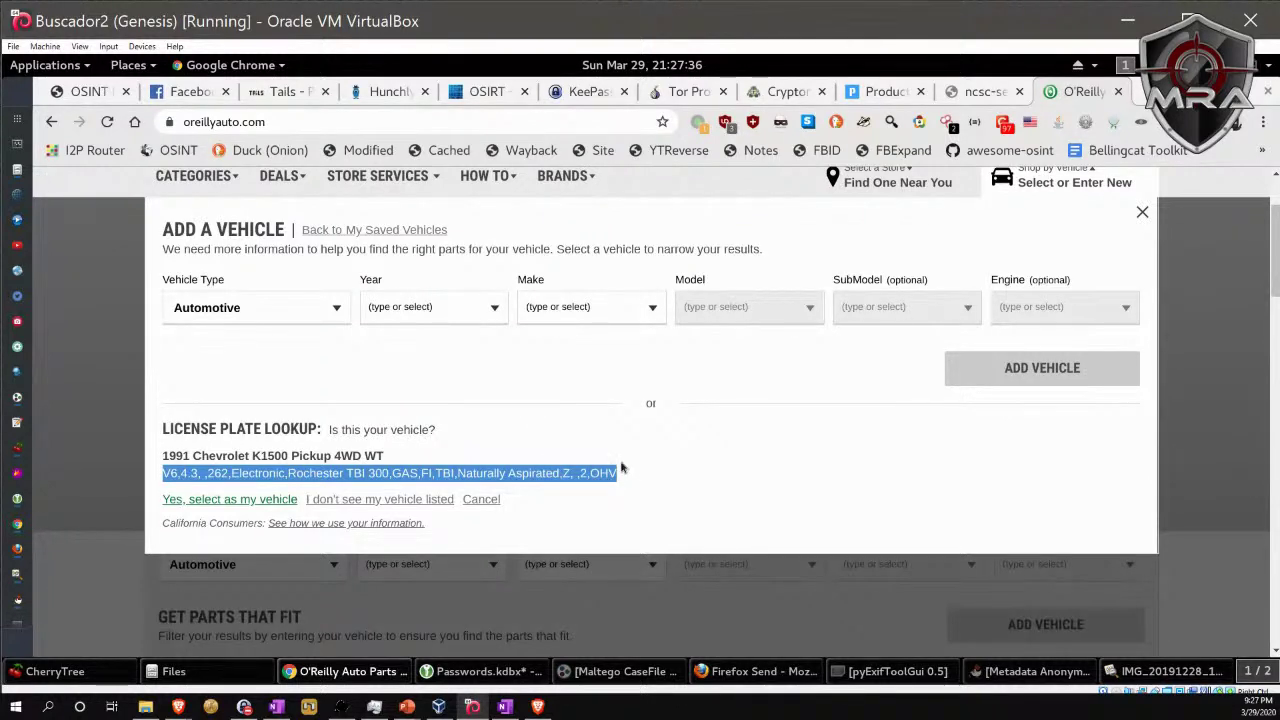
pyautogui.scroll(1, 829, 364)
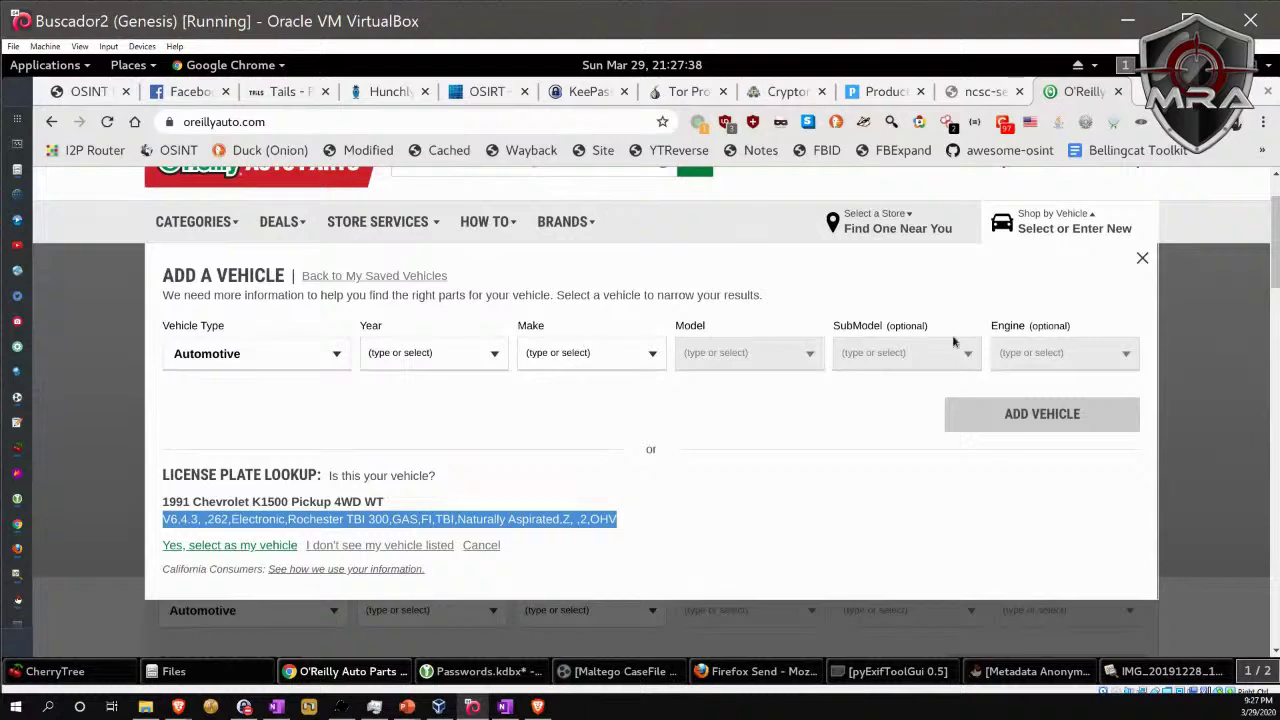
pyautogui.scroll(2, 711, 440)
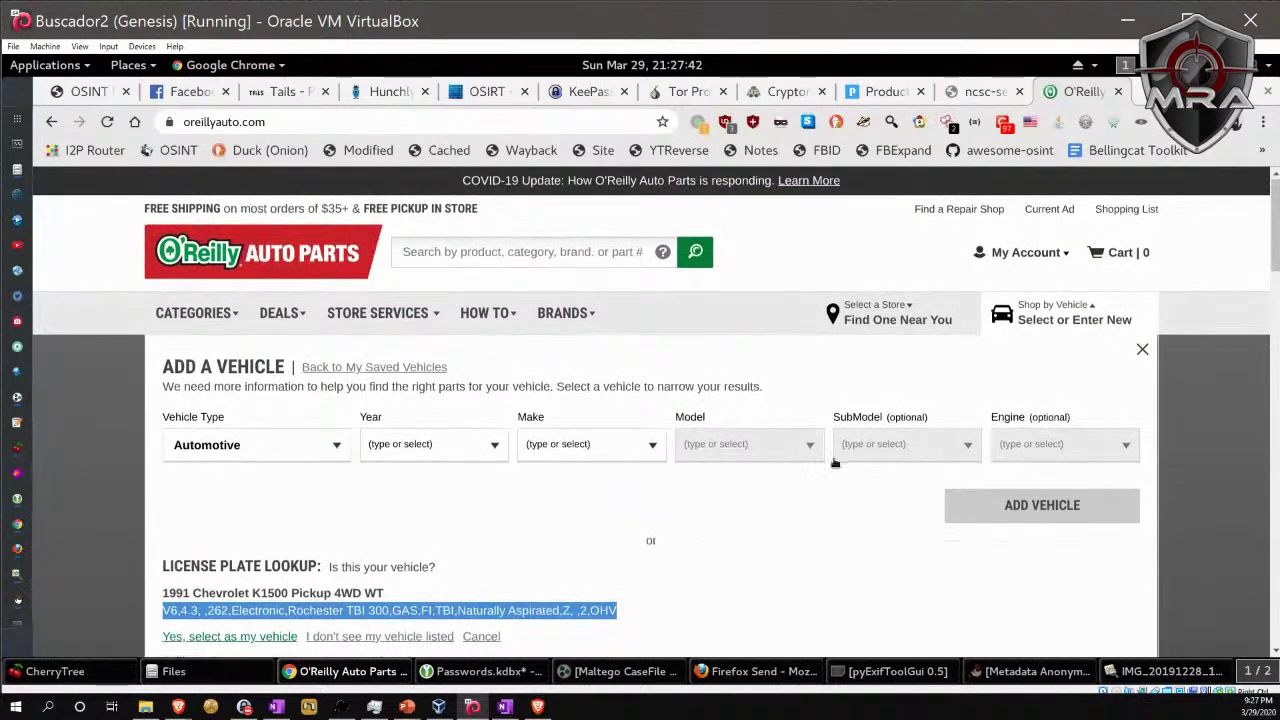
pyautogui.scroll(-2, 840, 458)
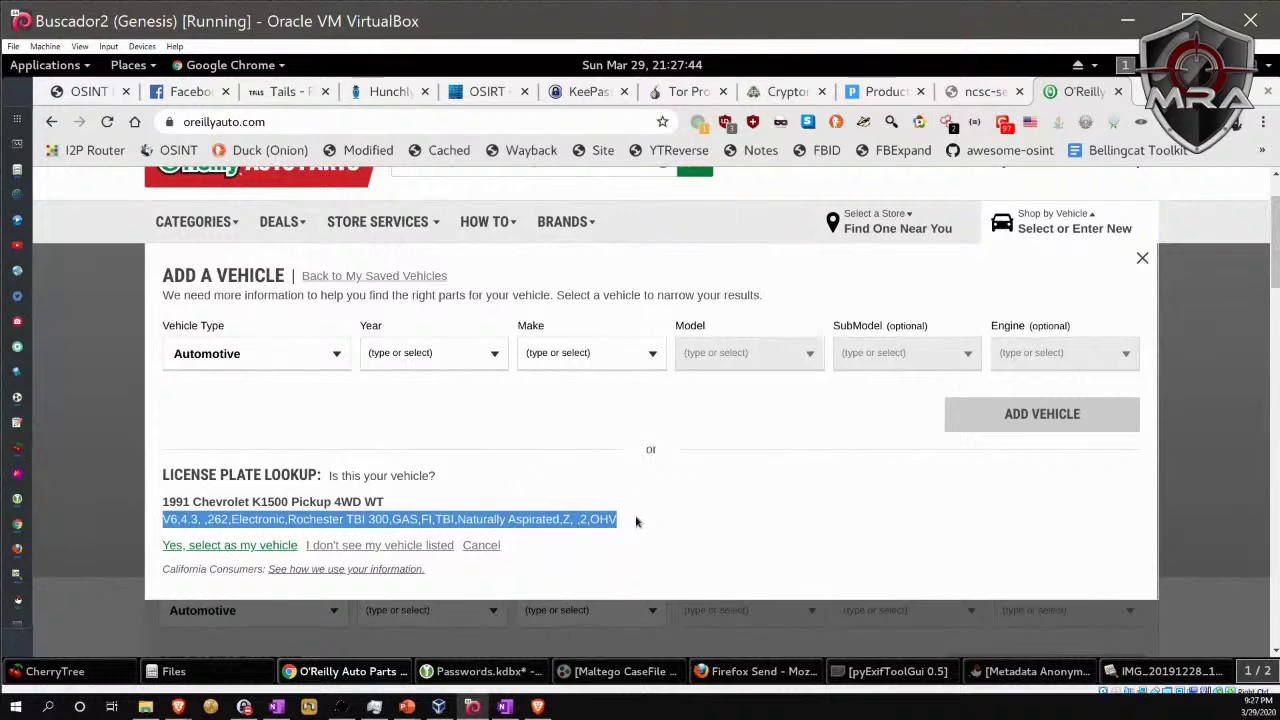
pyautogui.click(388, 502)
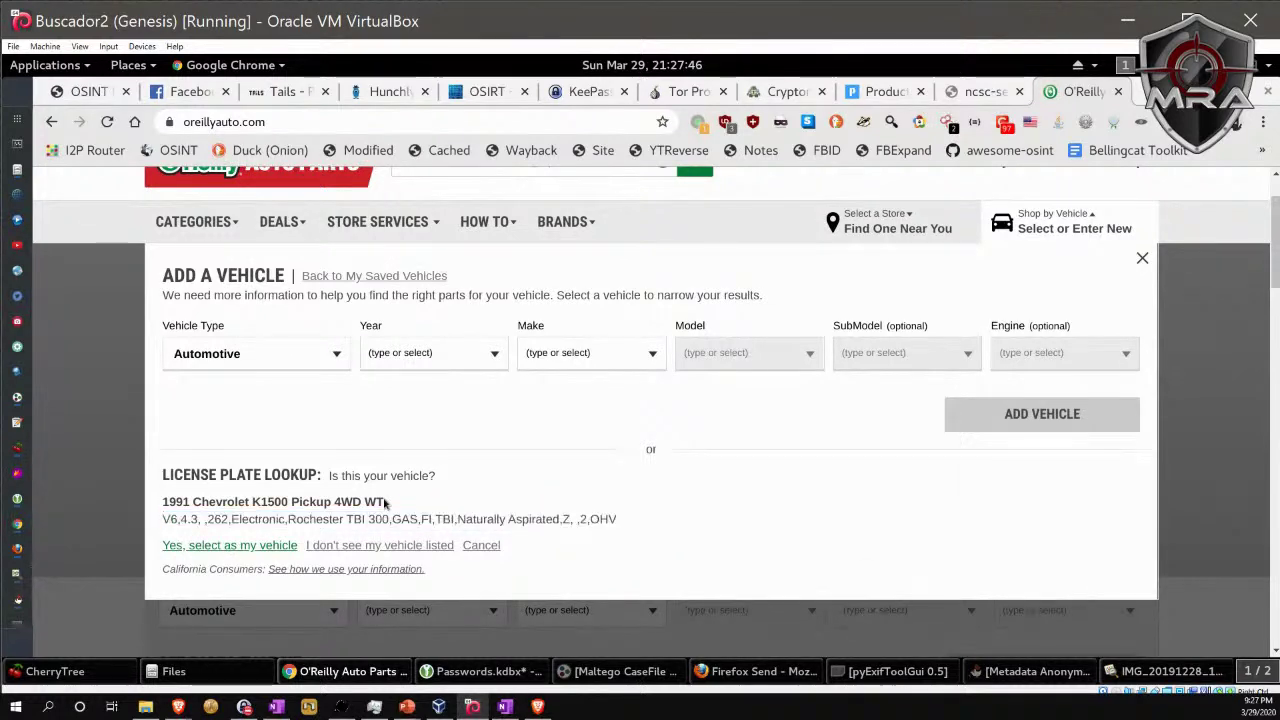
pyautogui.tripleClick(160, 522)
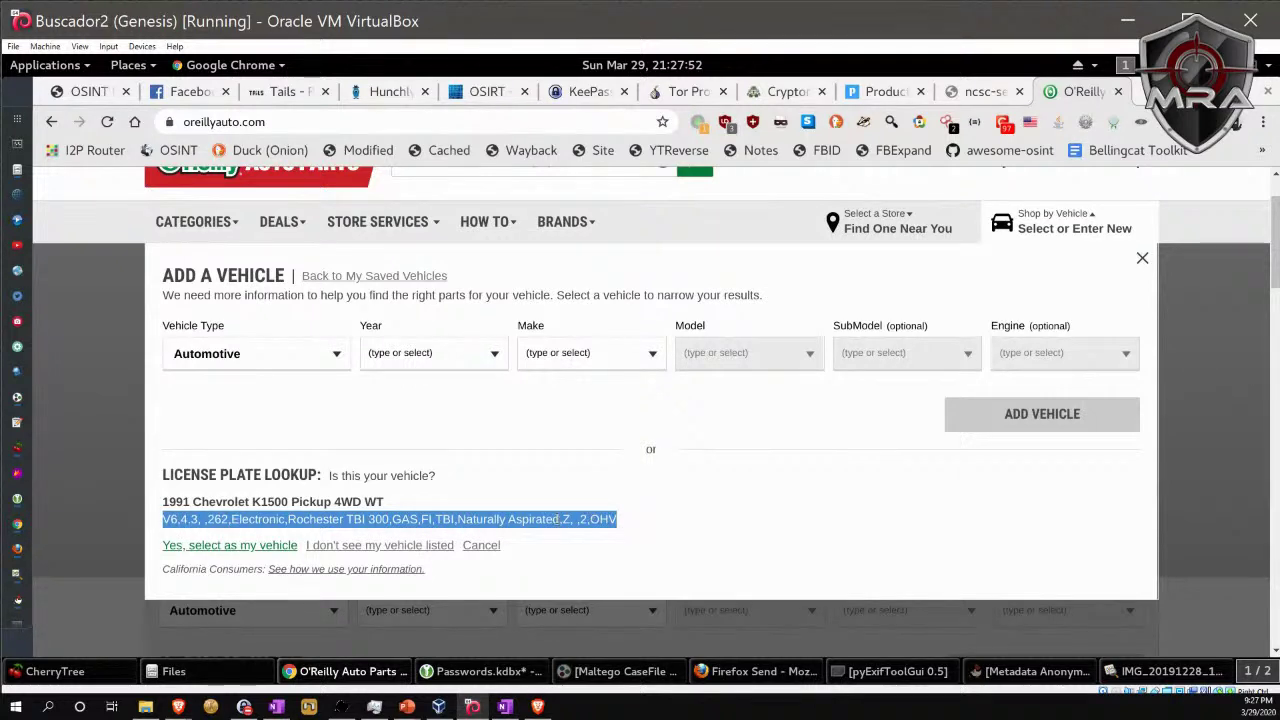
pyautogui.click(630, 525)
pyautogui.doubleClick(404, 519)
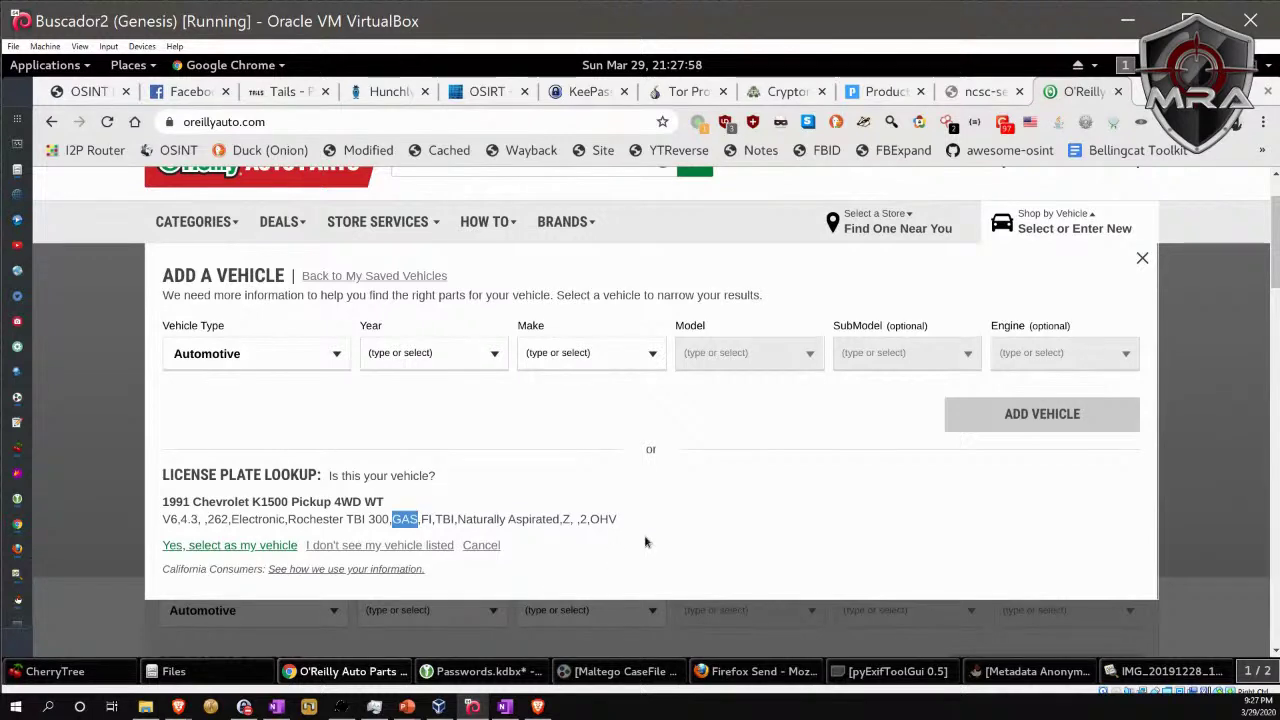
pyautogui.moveTo(563, 519); pyautogui.dragTo(457, 521)
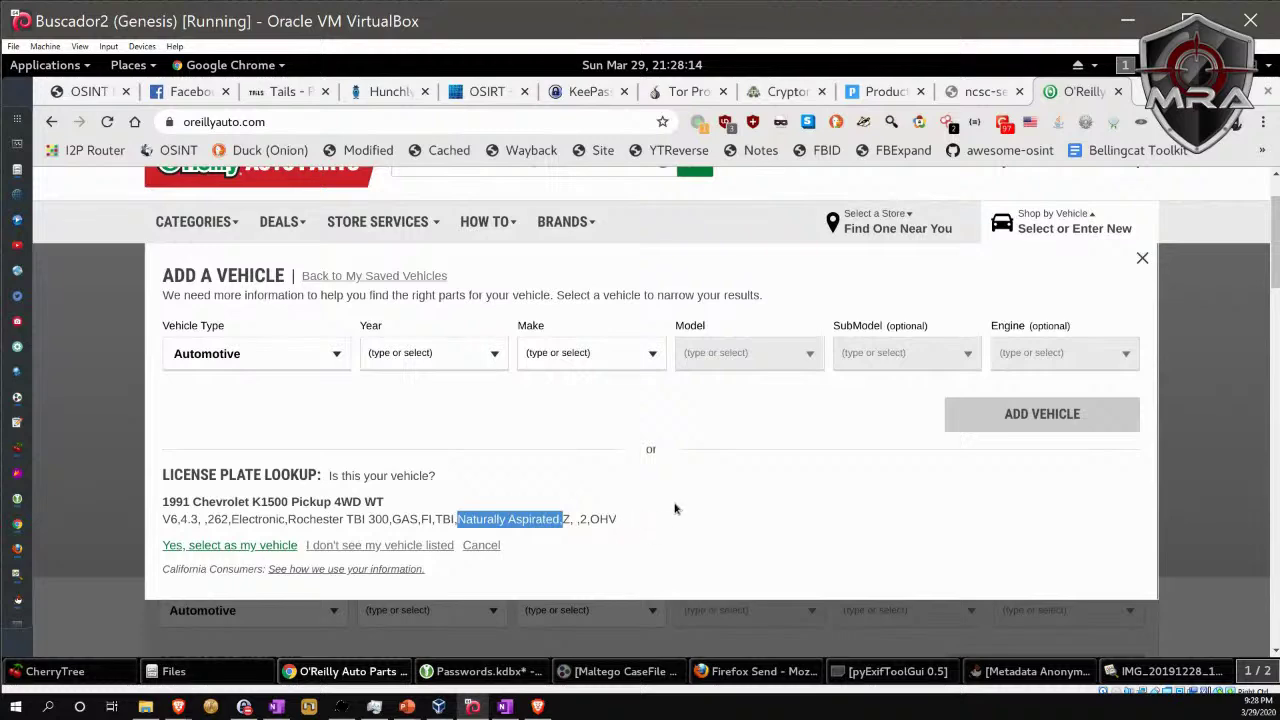
pyautogui.scroll(1, 718, 500)
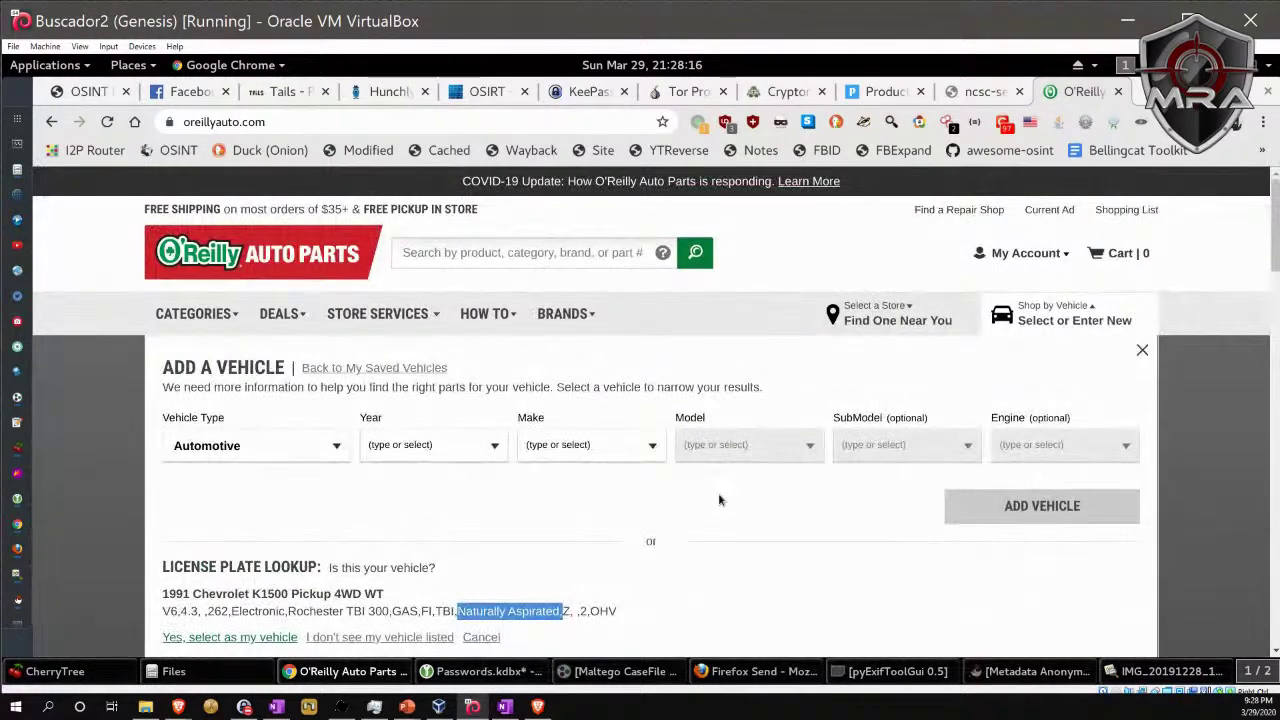